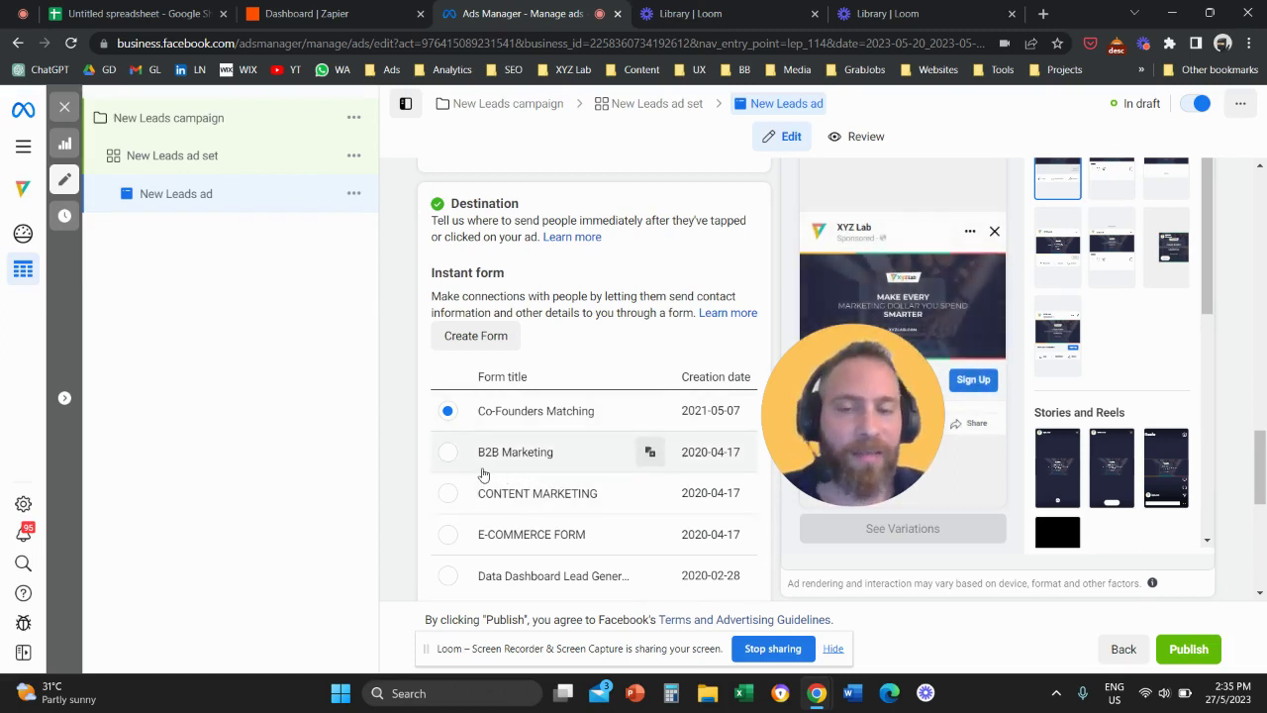
Step the lead form preview back to page 1, the 'What are you looking for?' custom question
left_click_drag(857, 403, 743, 337)
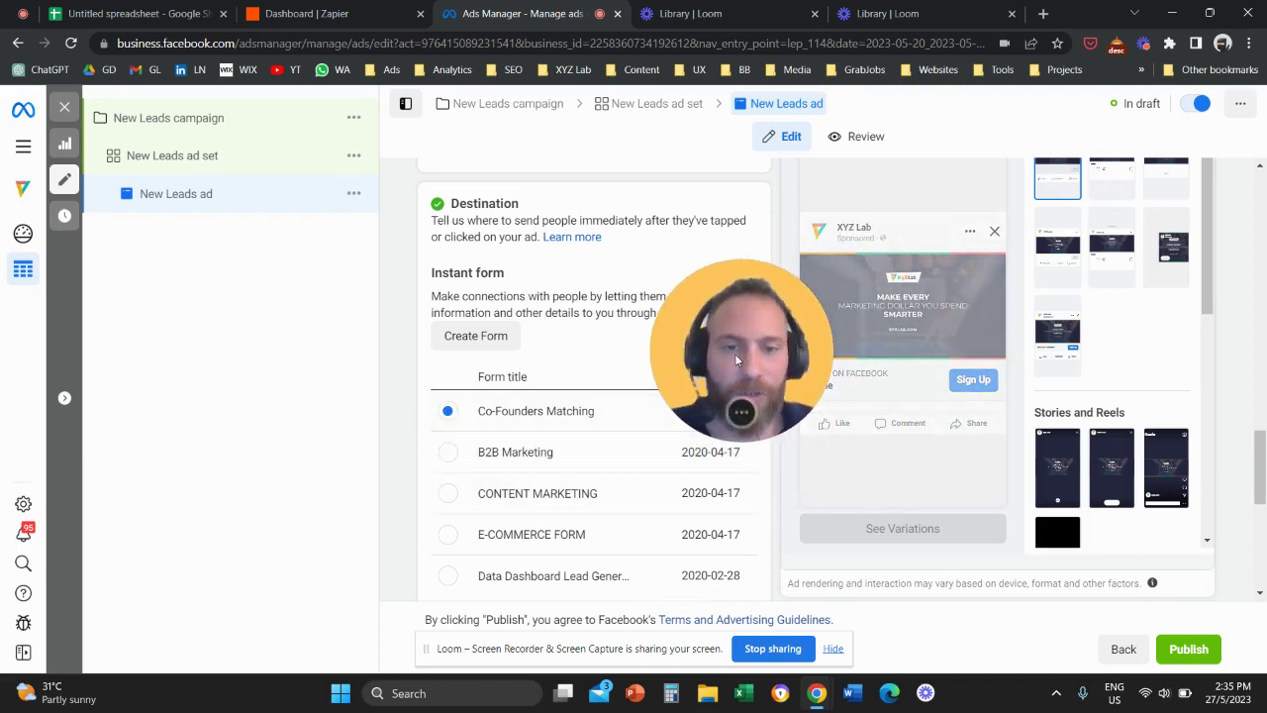
scroll(939, 387, "down", 3)
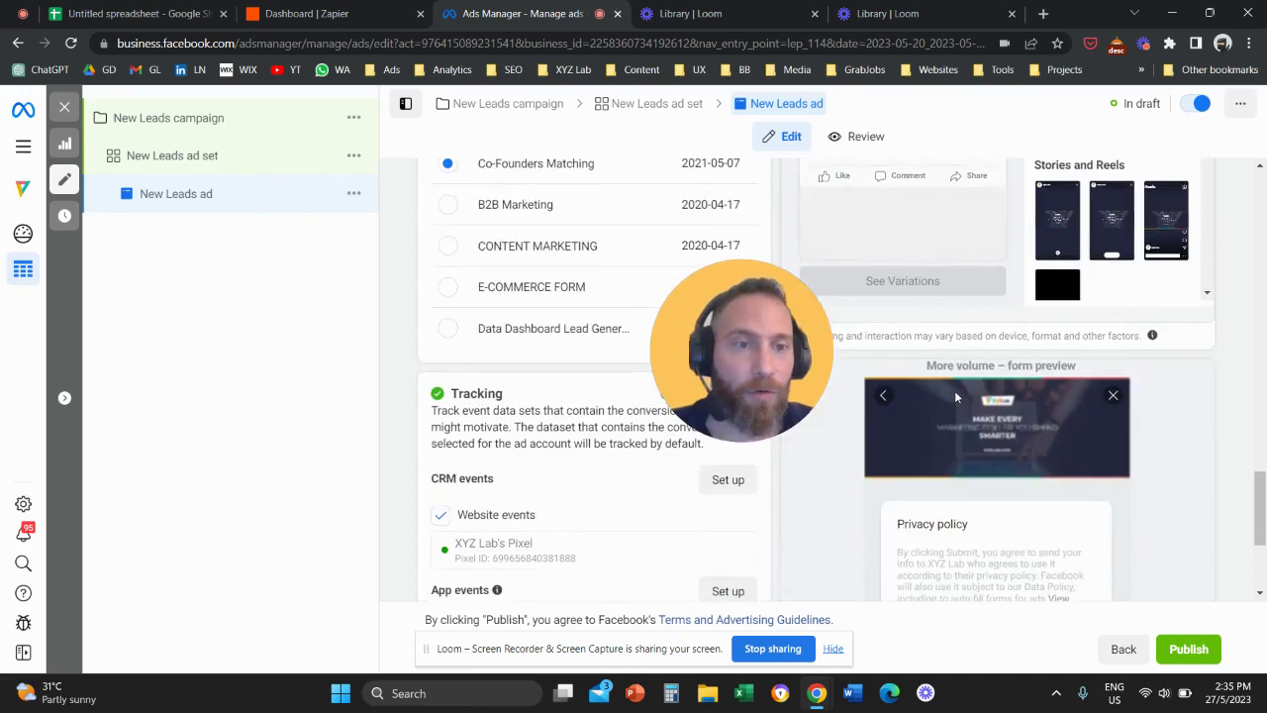
scroll(955, 390, "up", 2)
scroll(953, 417, "down", 1)
scroll(954, 414, "down", 6)
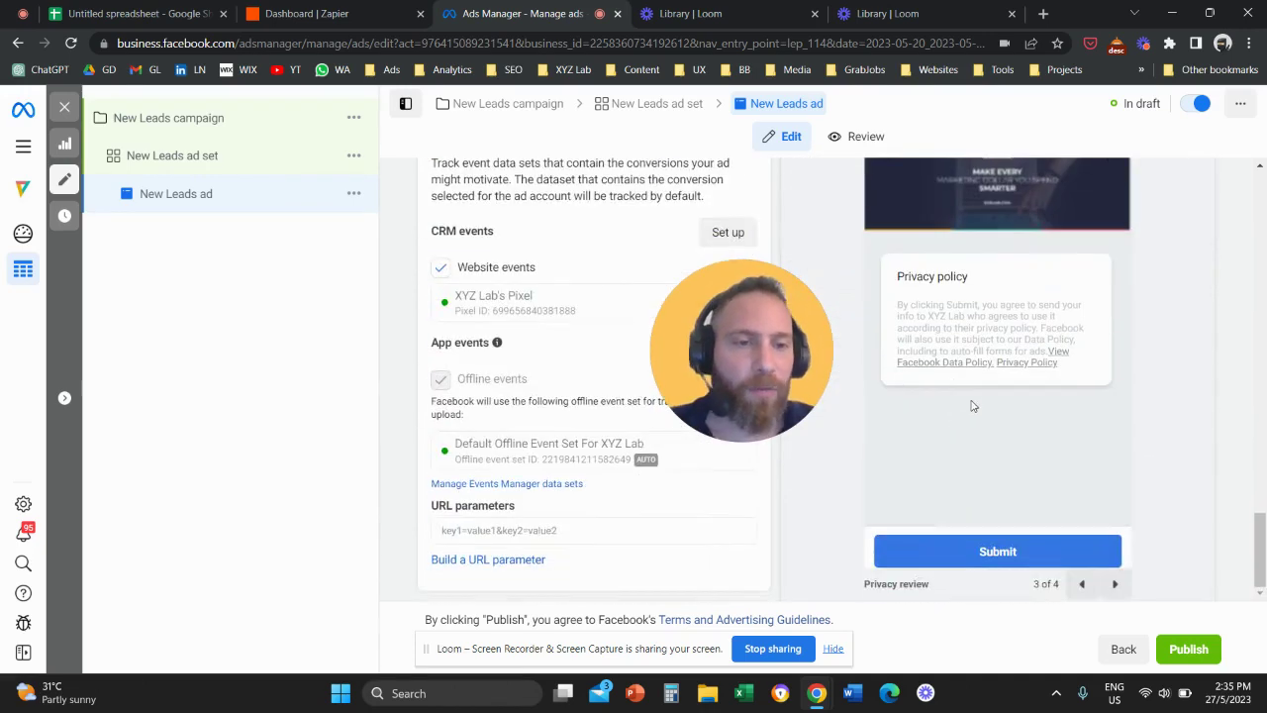
scroll(977, 406, "up", 3)
scroll(990, 416, "down", 3)
left_click(1082, 584)
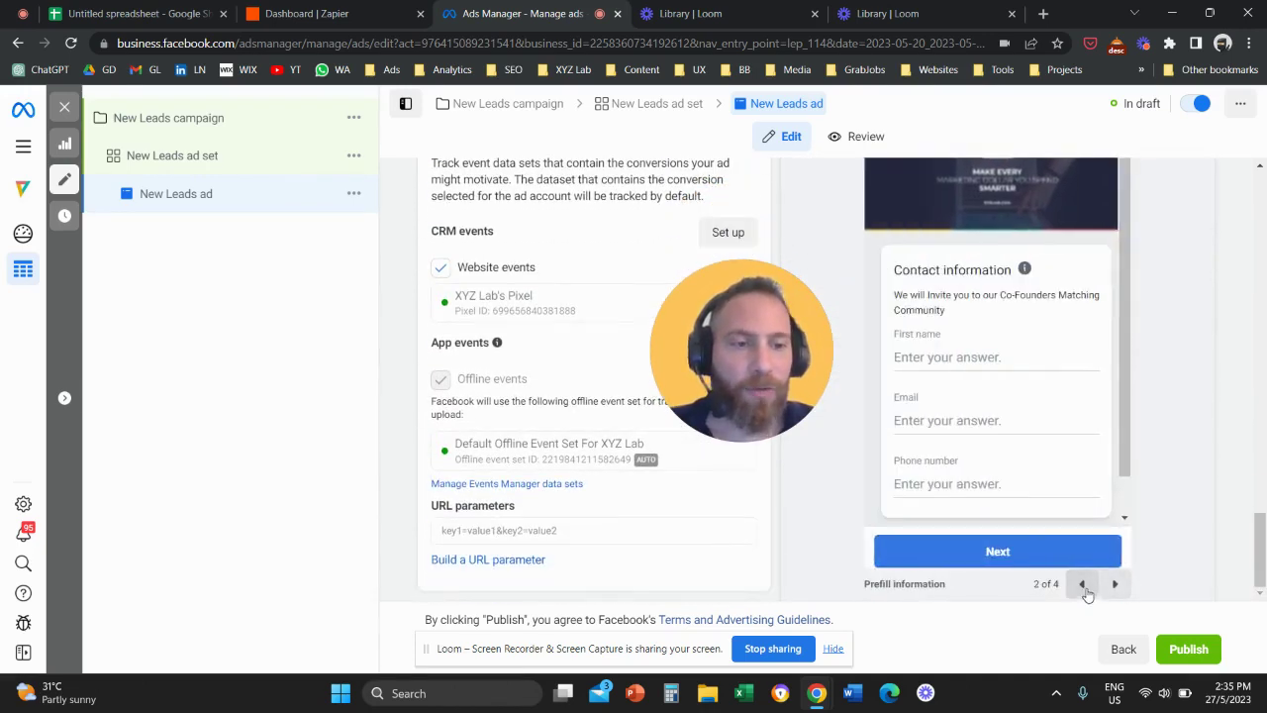
left_click(1082, 584)
scroll(1020, 456, "up", 3)
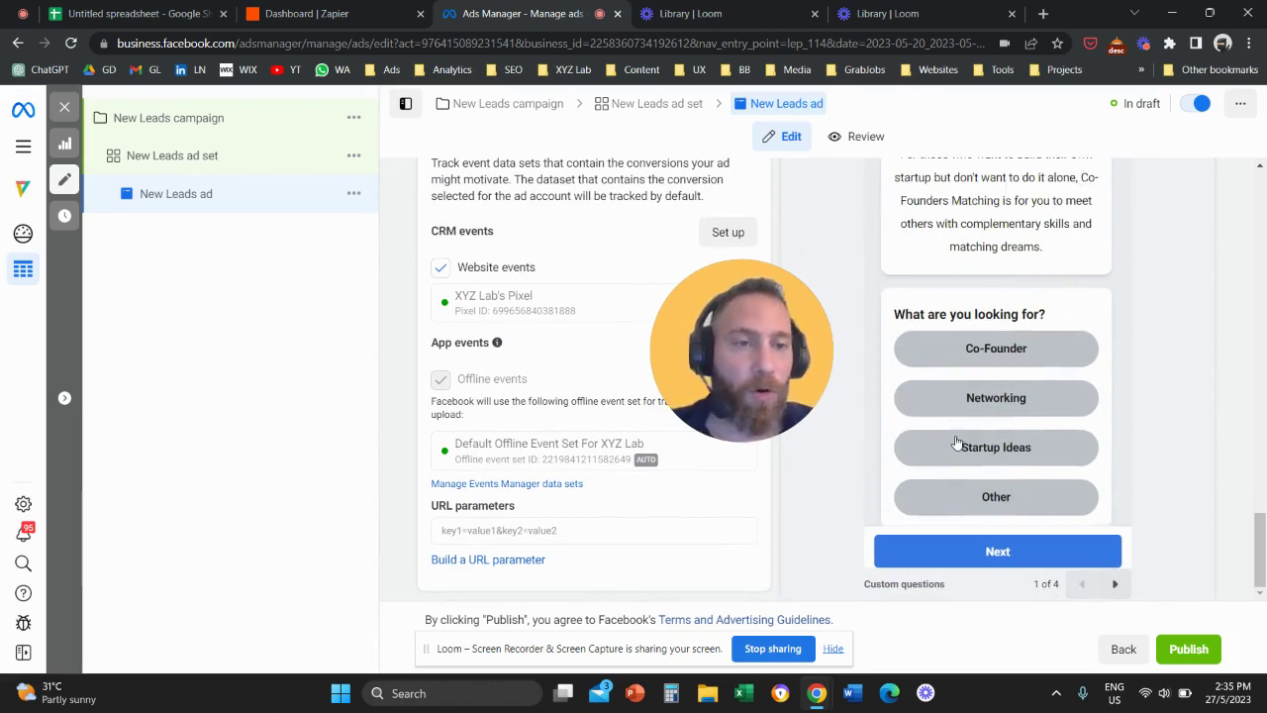
scroll(955, 435, "down", 3)
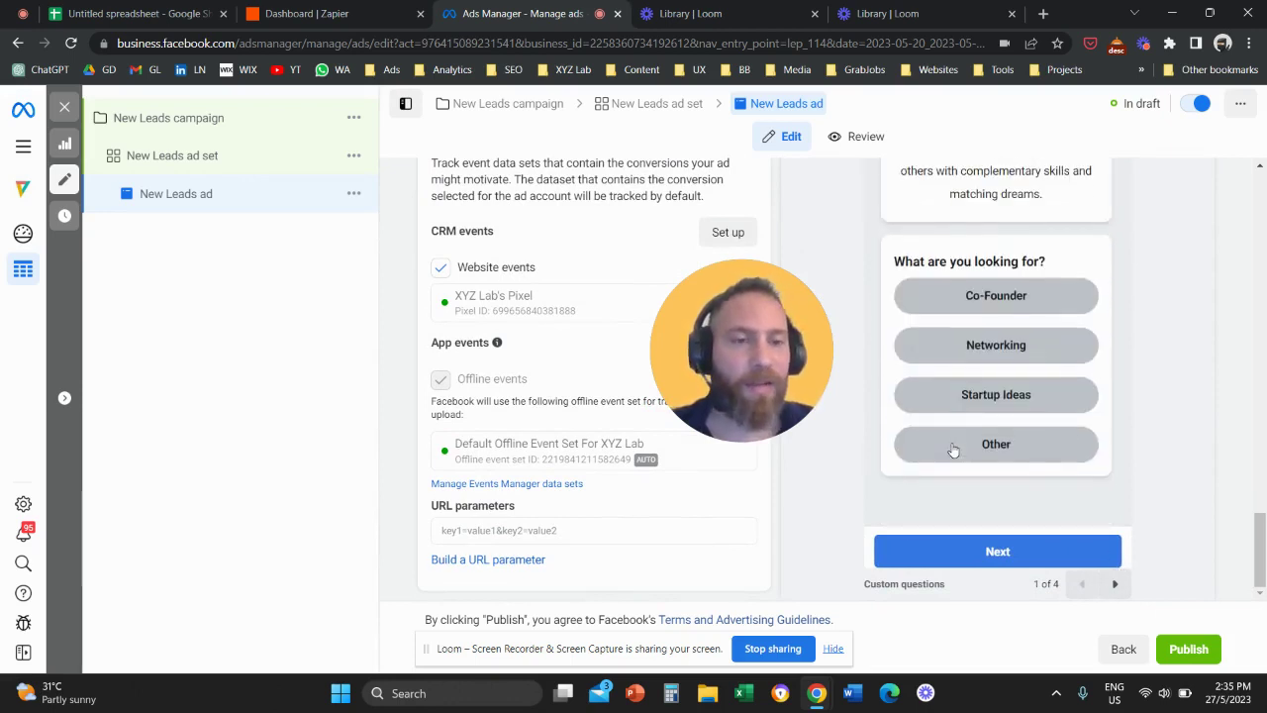
Rename the Untitled spreadsheet to 'Test Lead Generation'
left_click(148, 12)
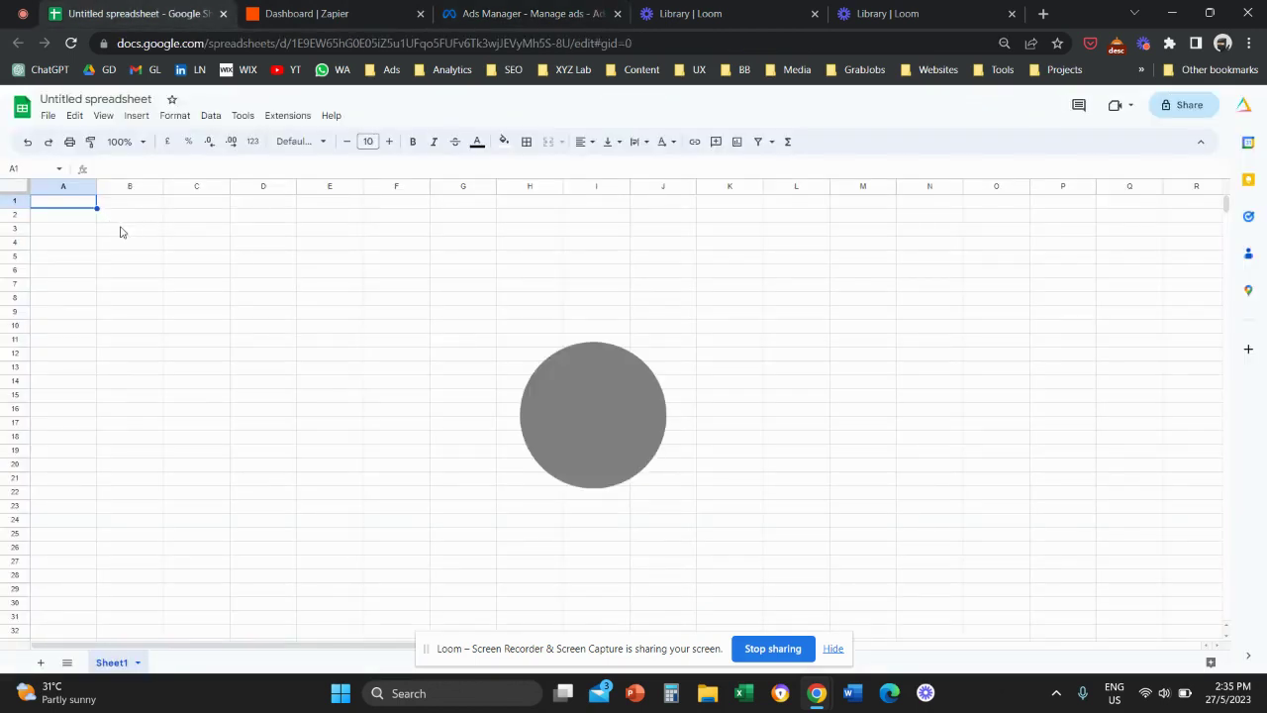
left_click_drag(562, 400, 307, 272)
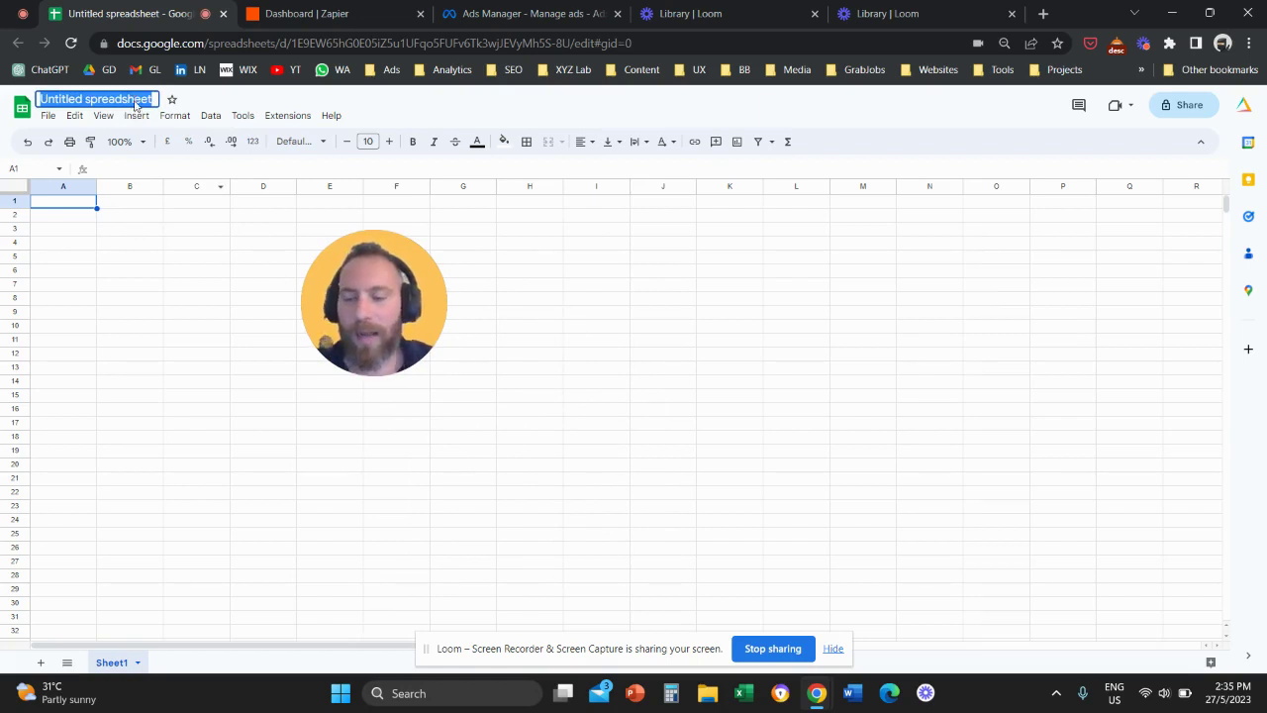
type("Test Lead G")
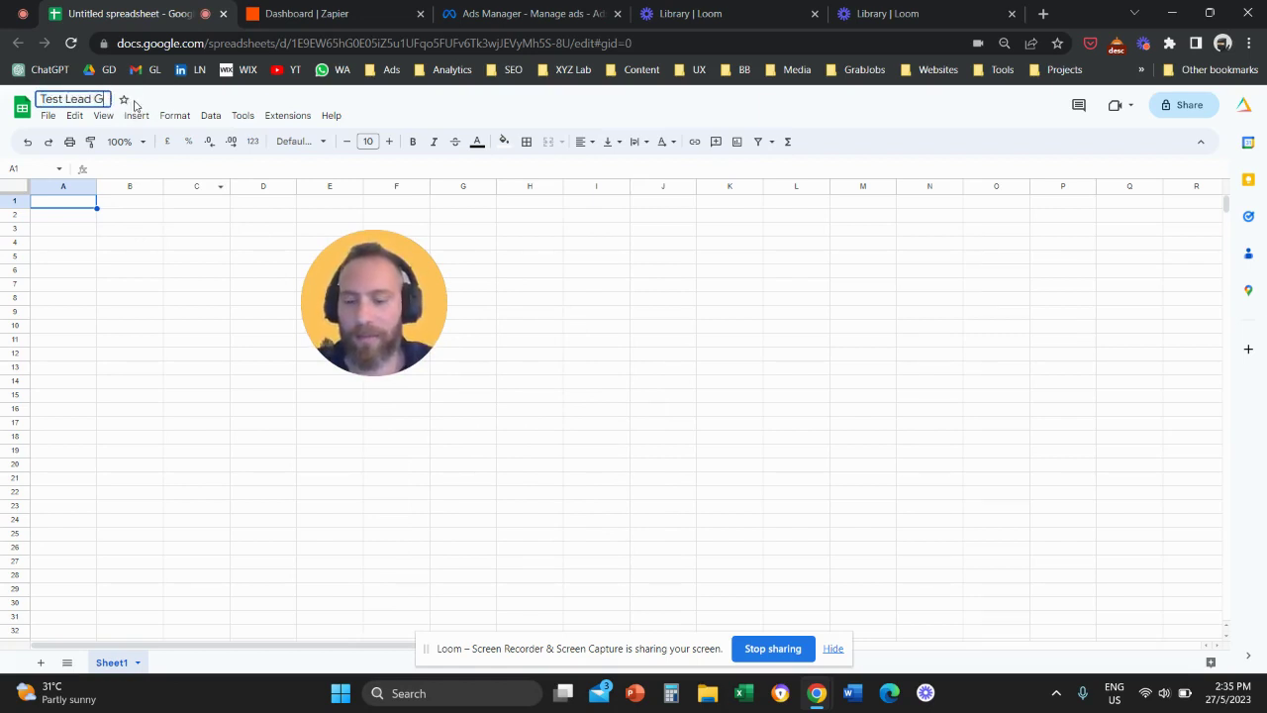
type("eneration")
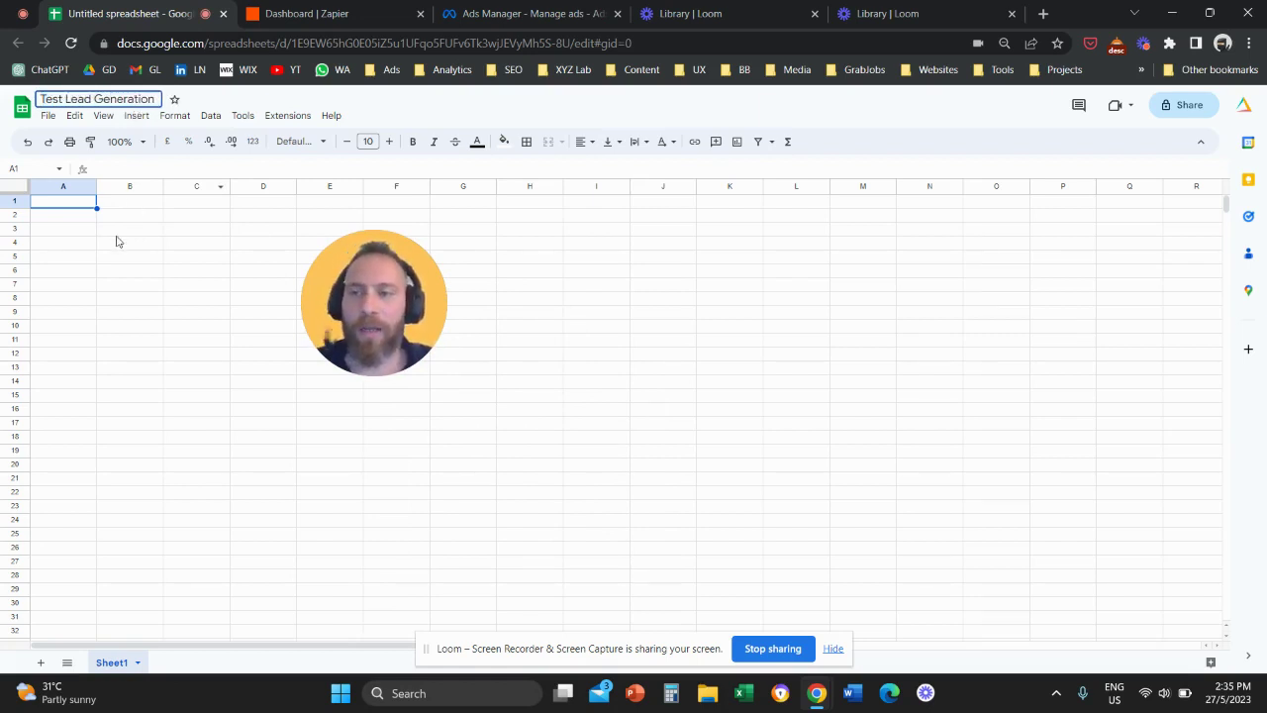
left_click(116, 240)
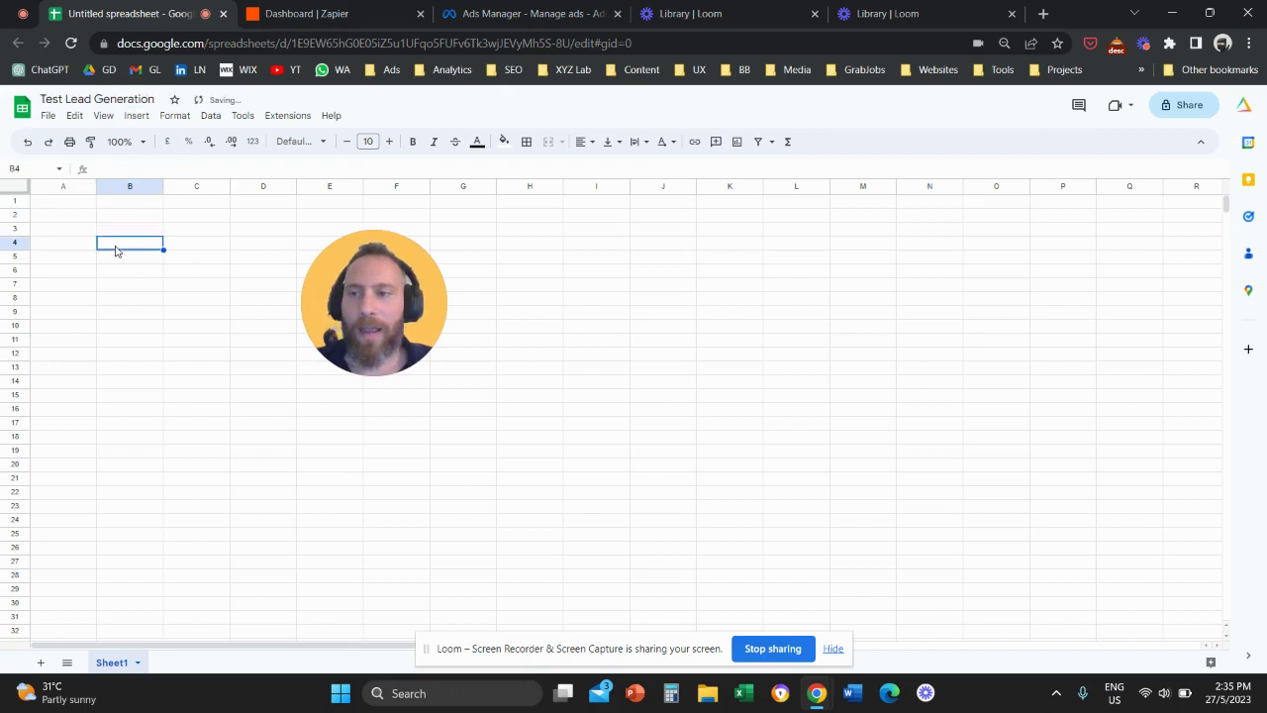
left_click(85, 205)
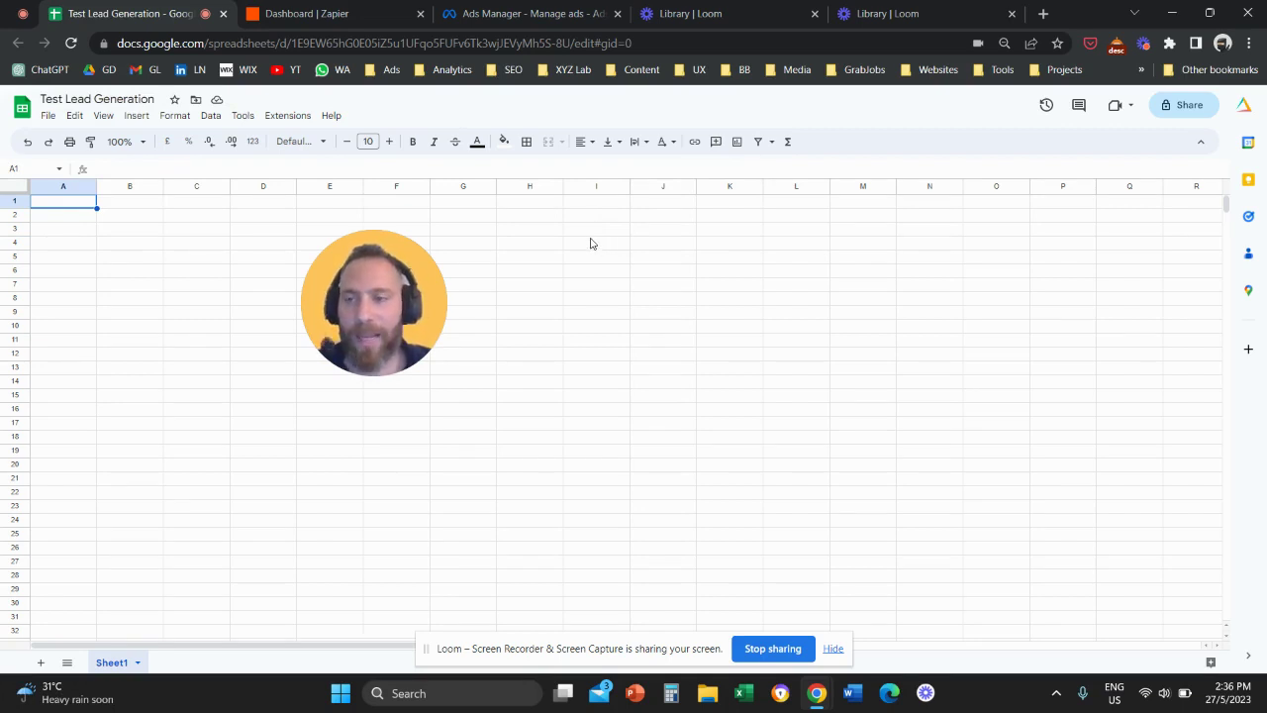
left_click(548, 14)
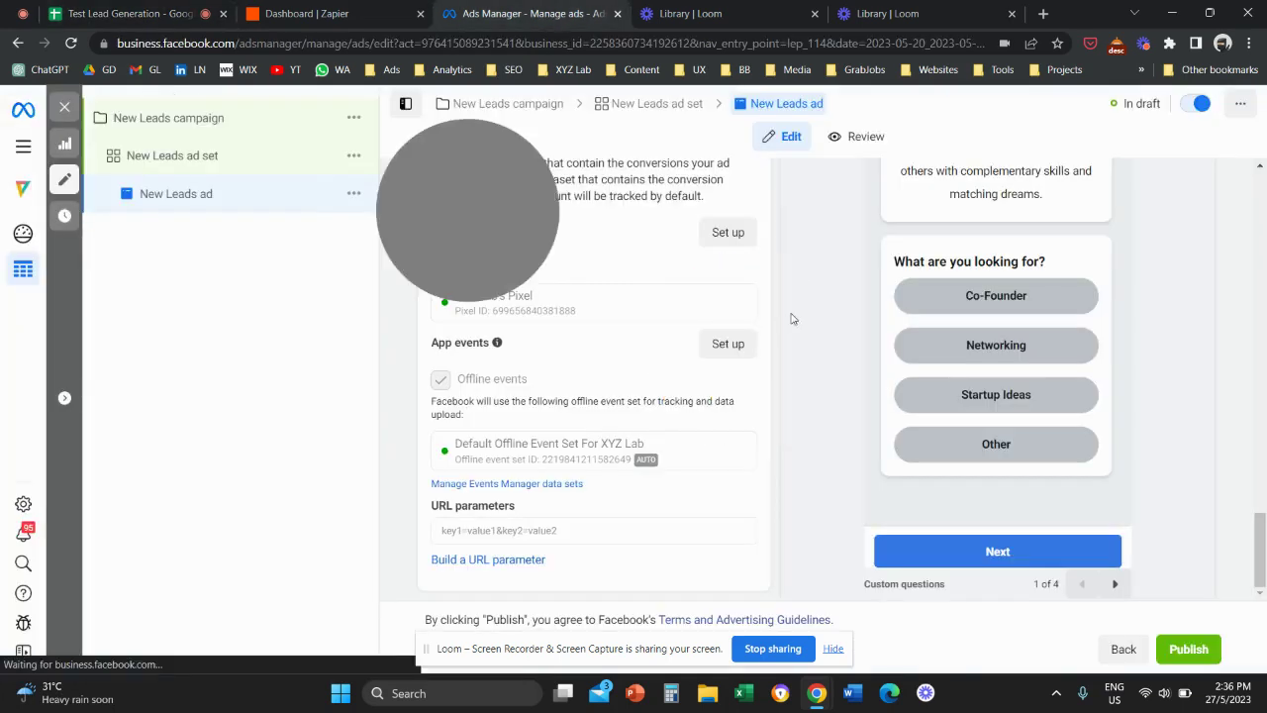
Copy the 'What are you looking for?' question heading from the form preview
left_click_drag(696, 331, 832, 310)
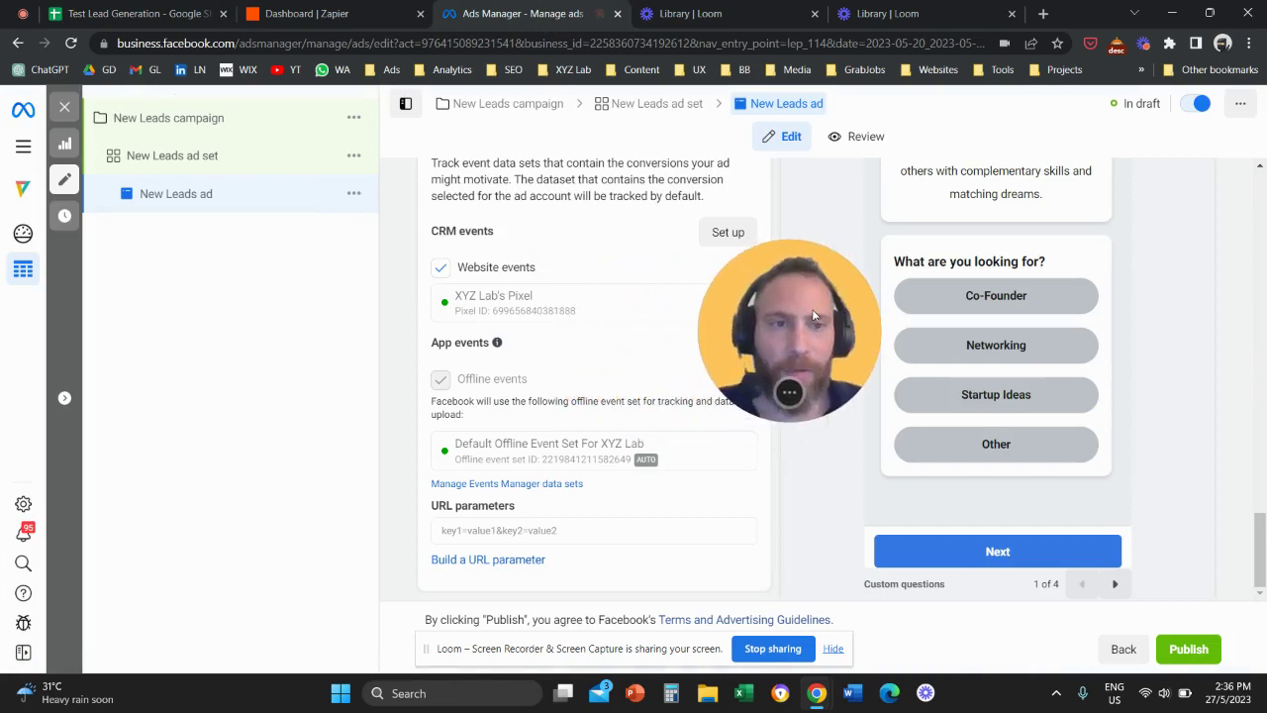
triple_click(951, 262)
right_click(950, 262)
left_click(981, 281)
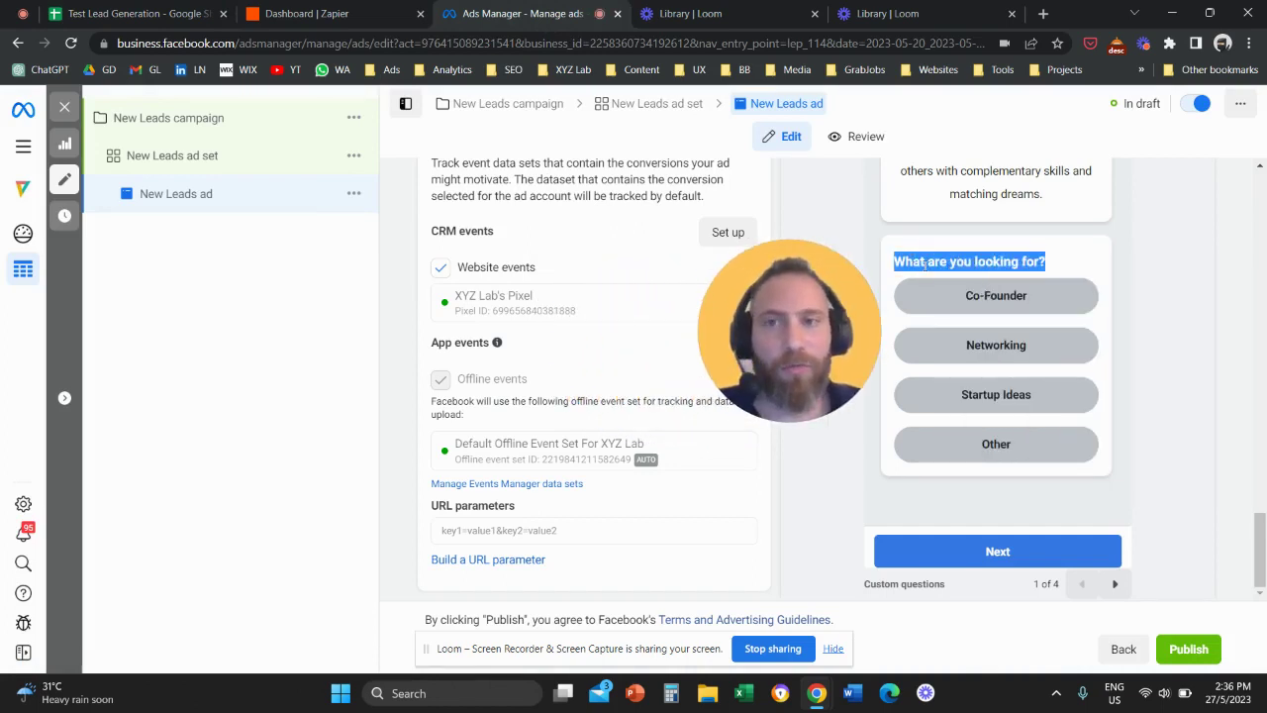
left_click(185, 8)
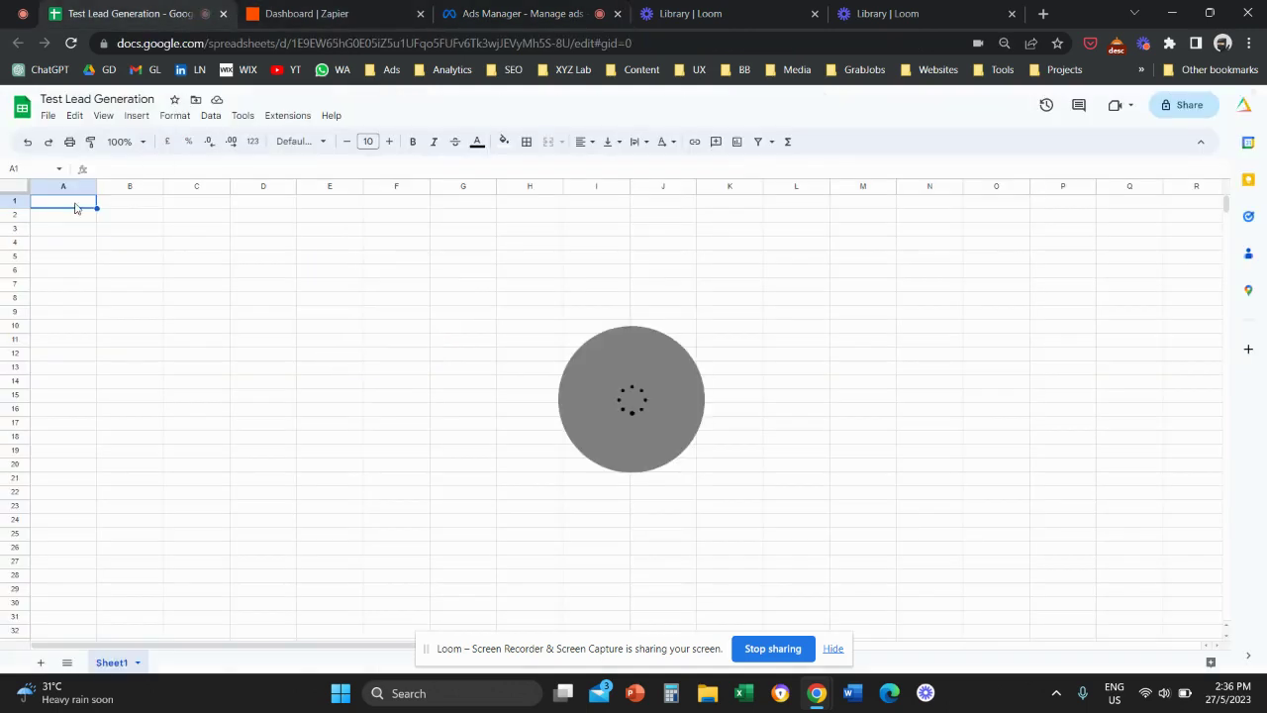
Paste 'What are you looking for?' into cell A1 and widen column A to fit it
right_click(75, 200)
left_click(153, 347)
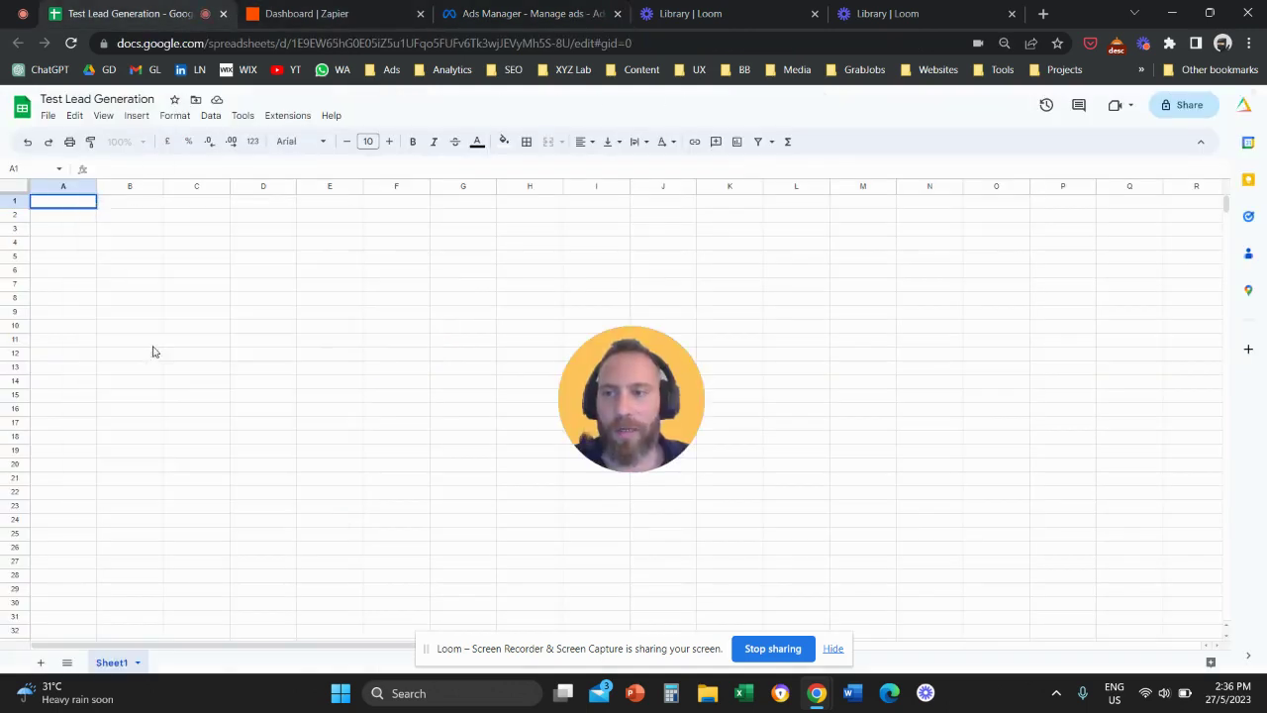
left_click(64, 297)
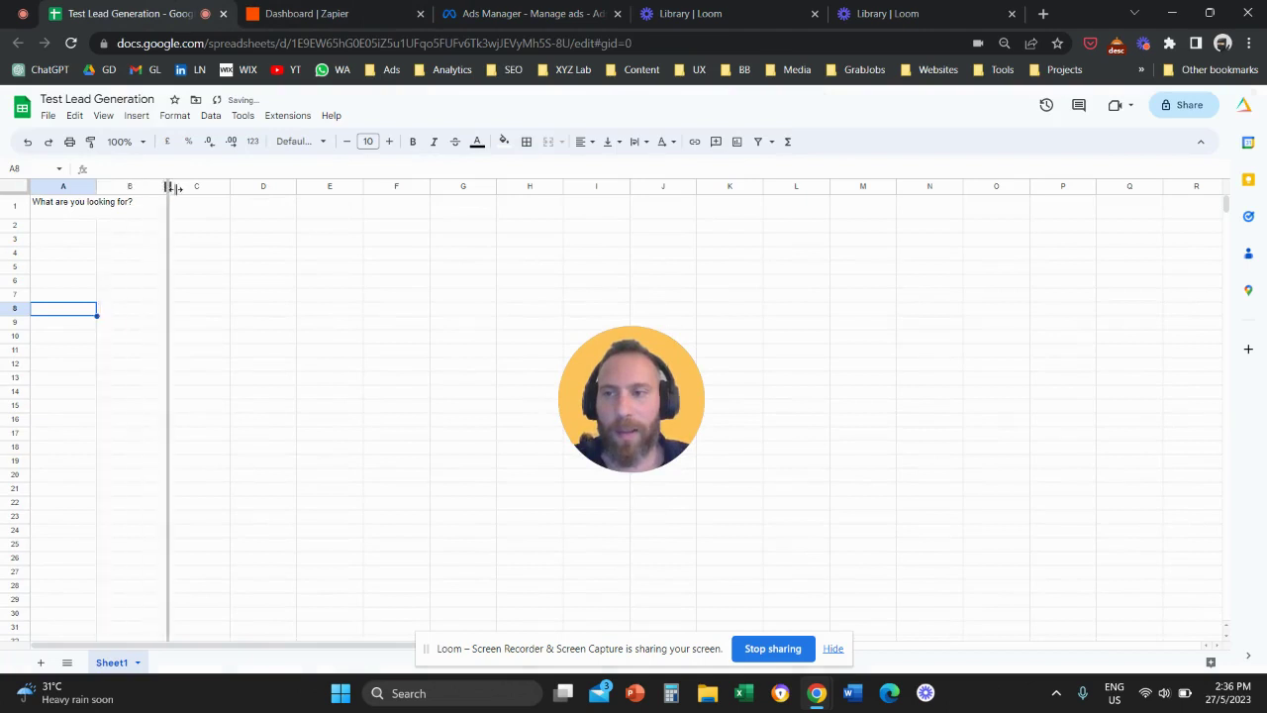
left_click_drag(173, 188, 170, 189)
left_click(99, 208)
key("Return")
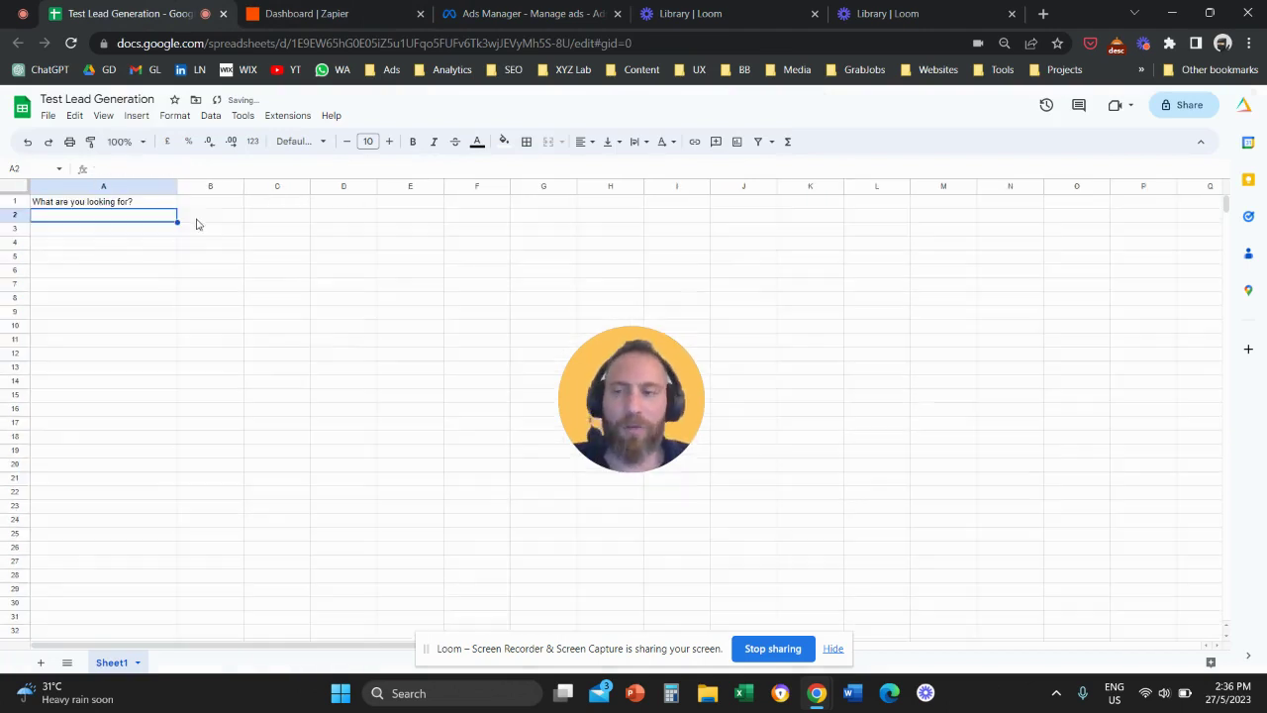
key("Return")
key("Return")
key("Return")
key("Return")
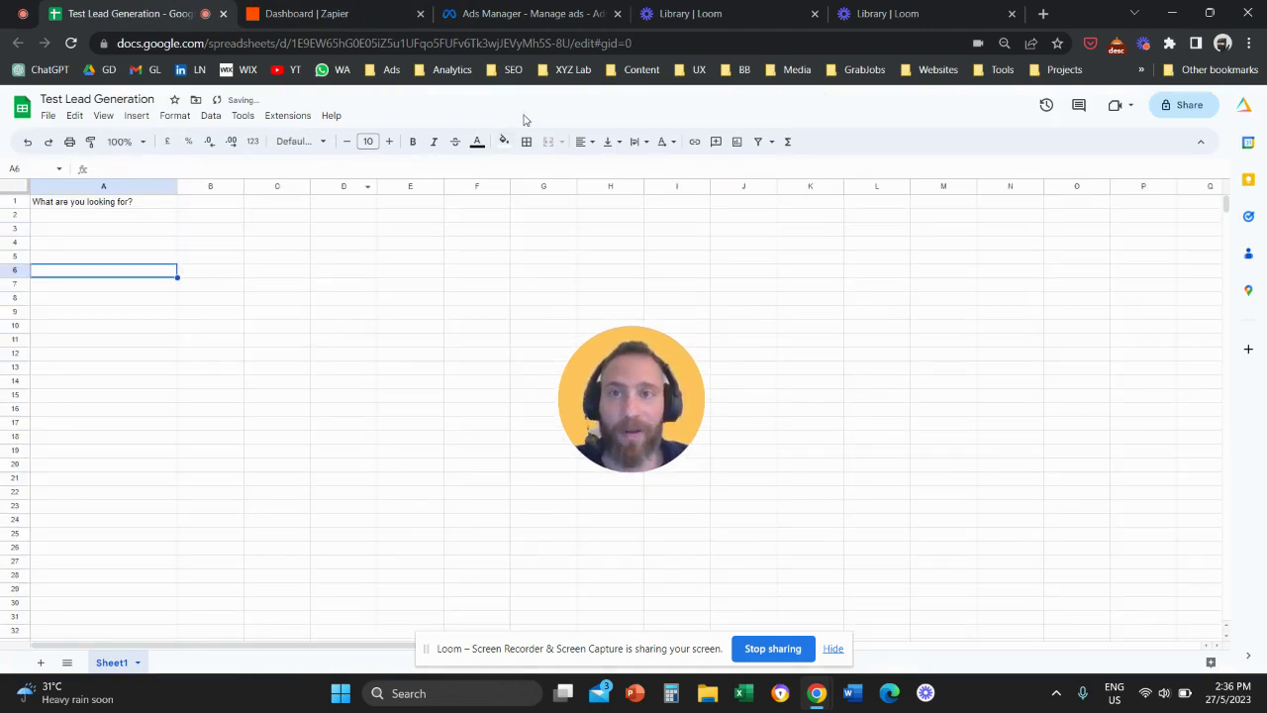
Copy the First name label from the form preview's contact information page
left_click(557, 16)
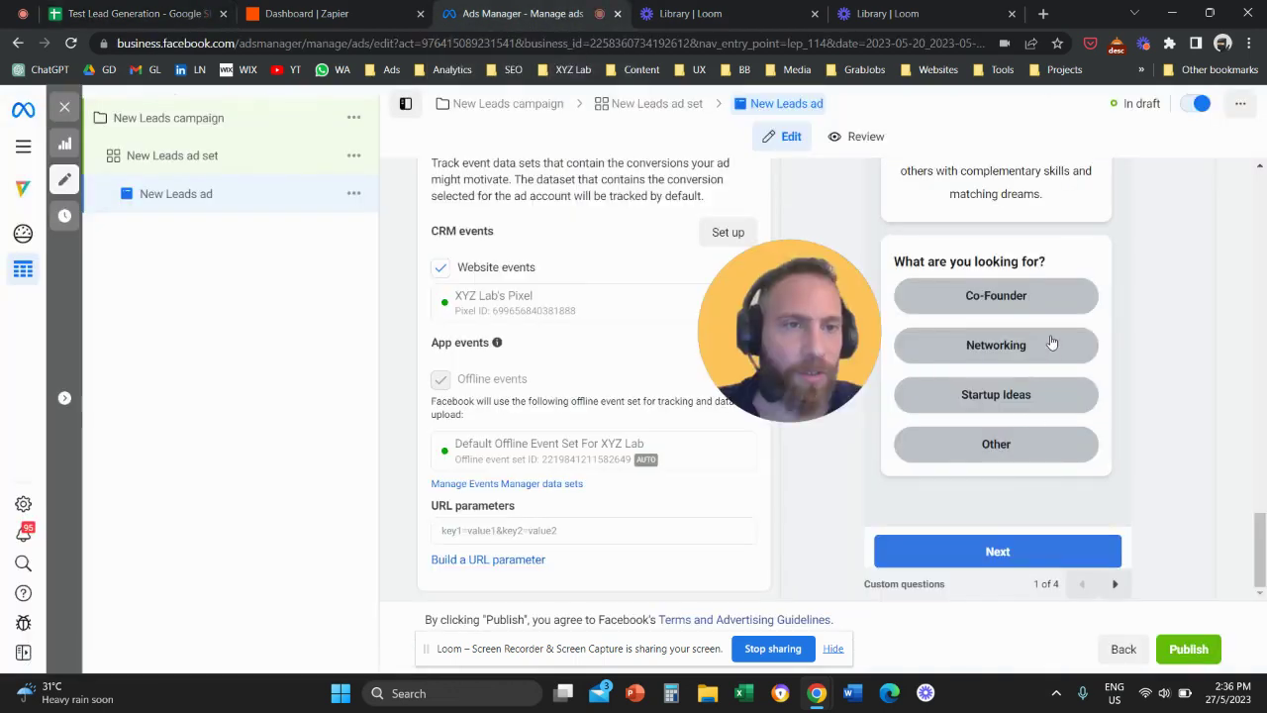
left_click(1116, 585)
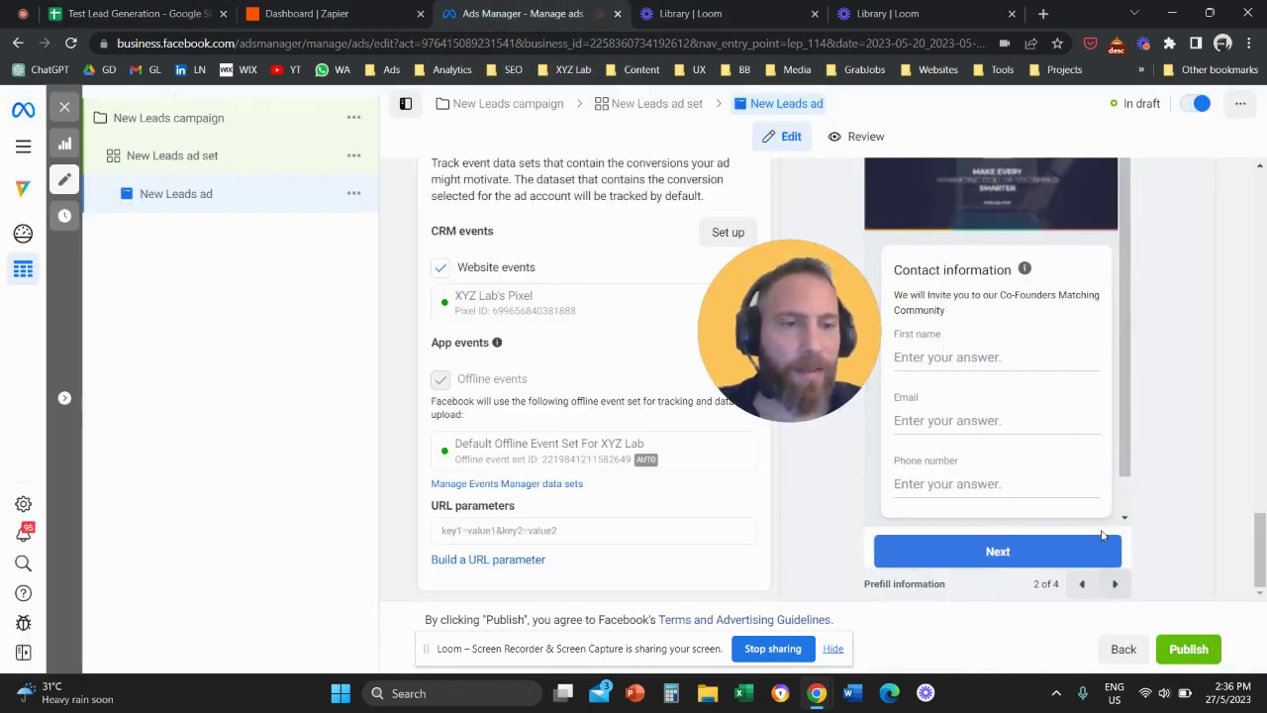
right_click(916, 333)
left_click(926, 346)
left_click(139, 12)
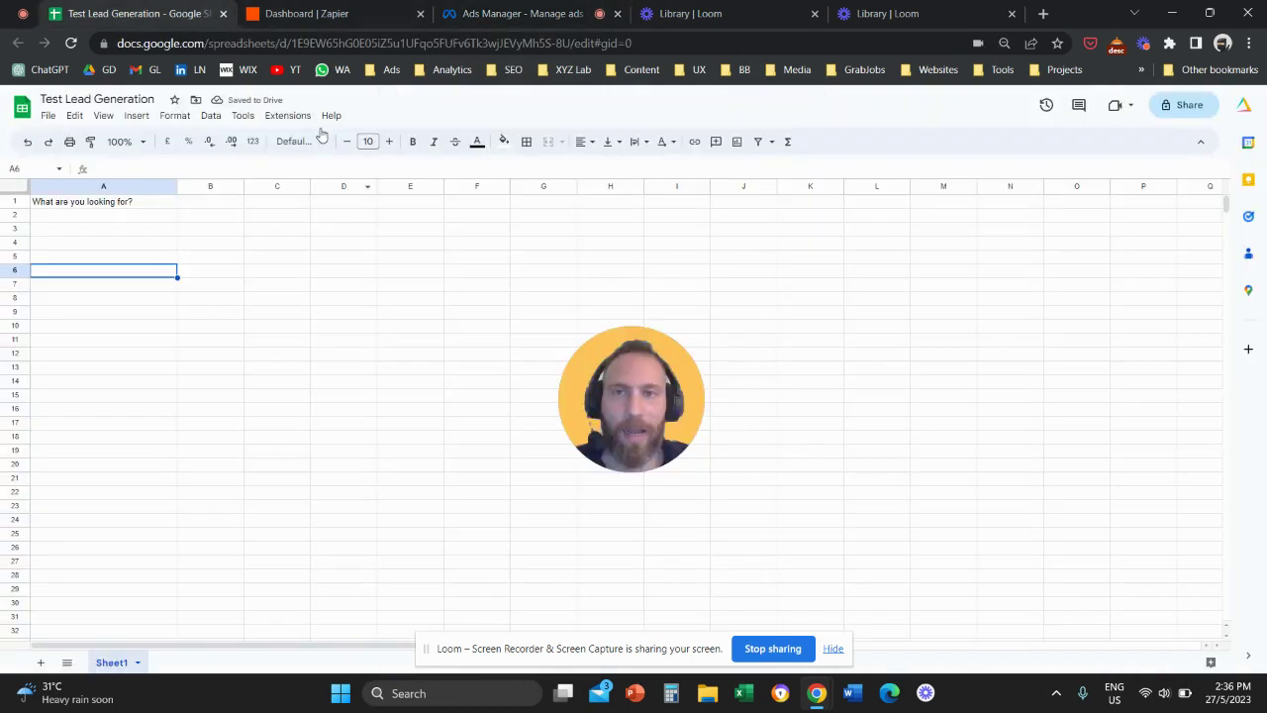
Paste First name into B1 and fill C1 and D1 with the Email and Phone Number headers
left_click(210, 201)
right_click(210, 203)
left_click(283, 349)
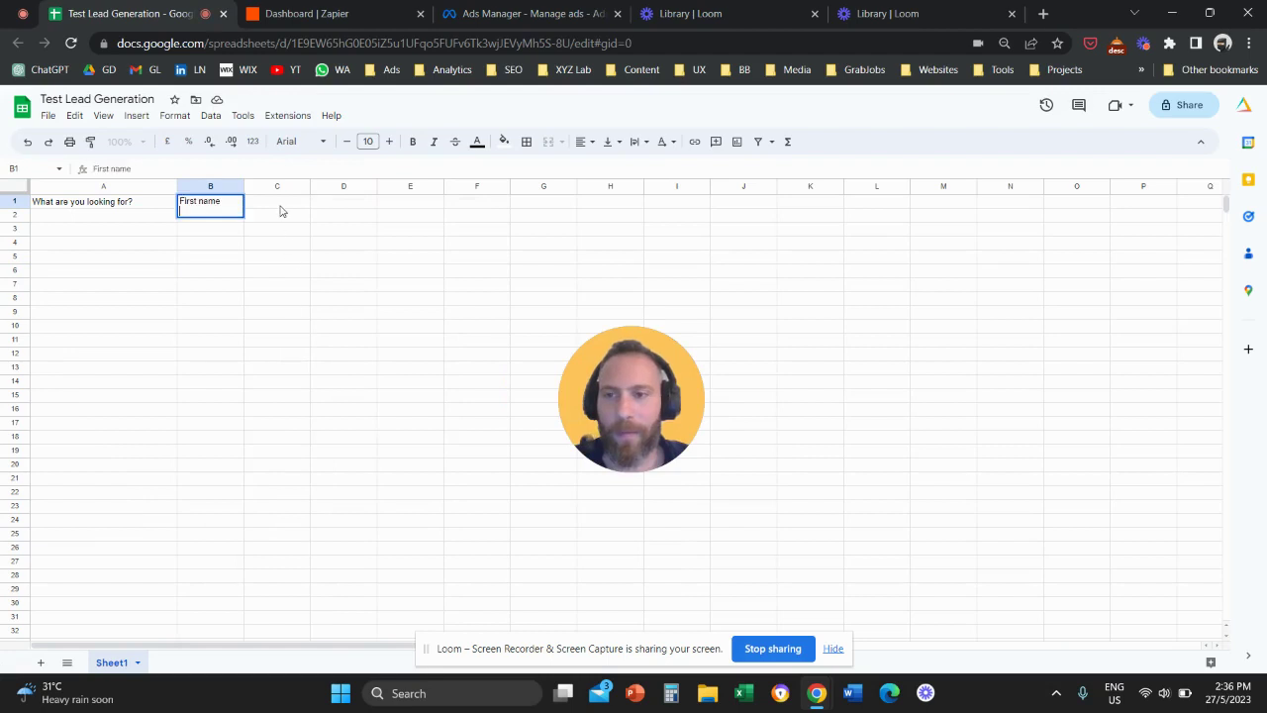
left_click(277, 187)
left_click(213, 209)
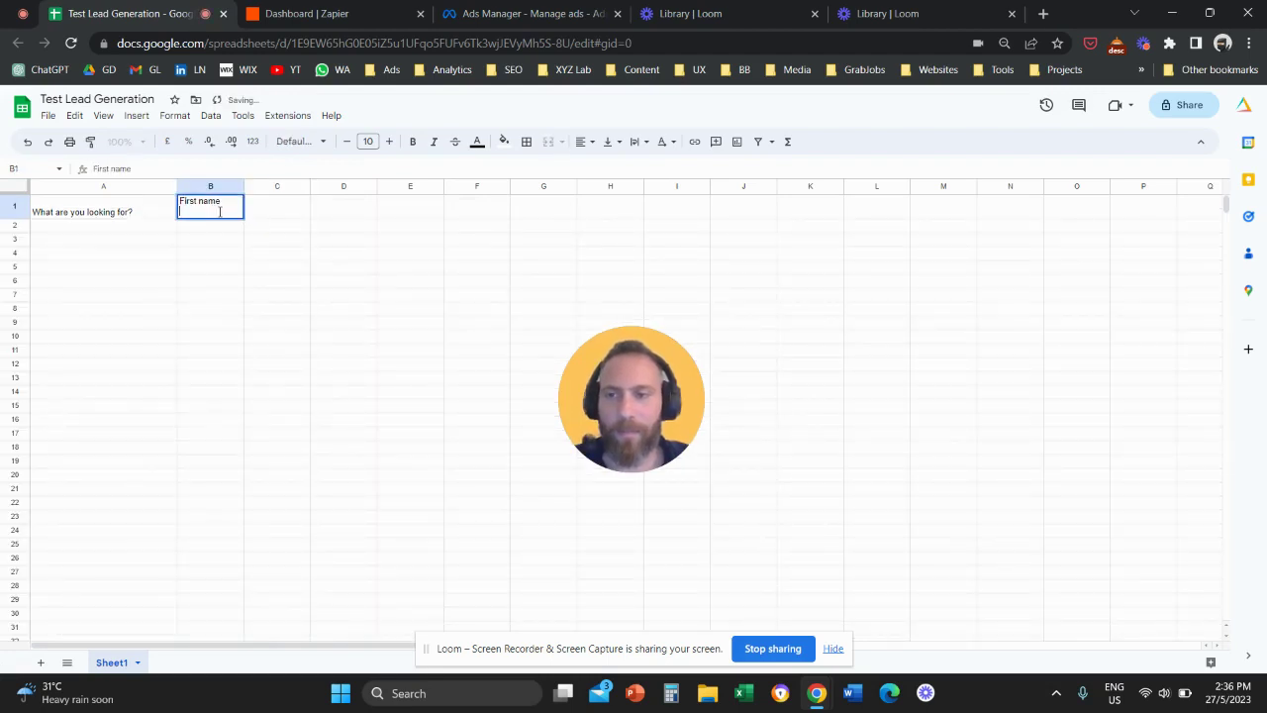
left_click(287, 206)
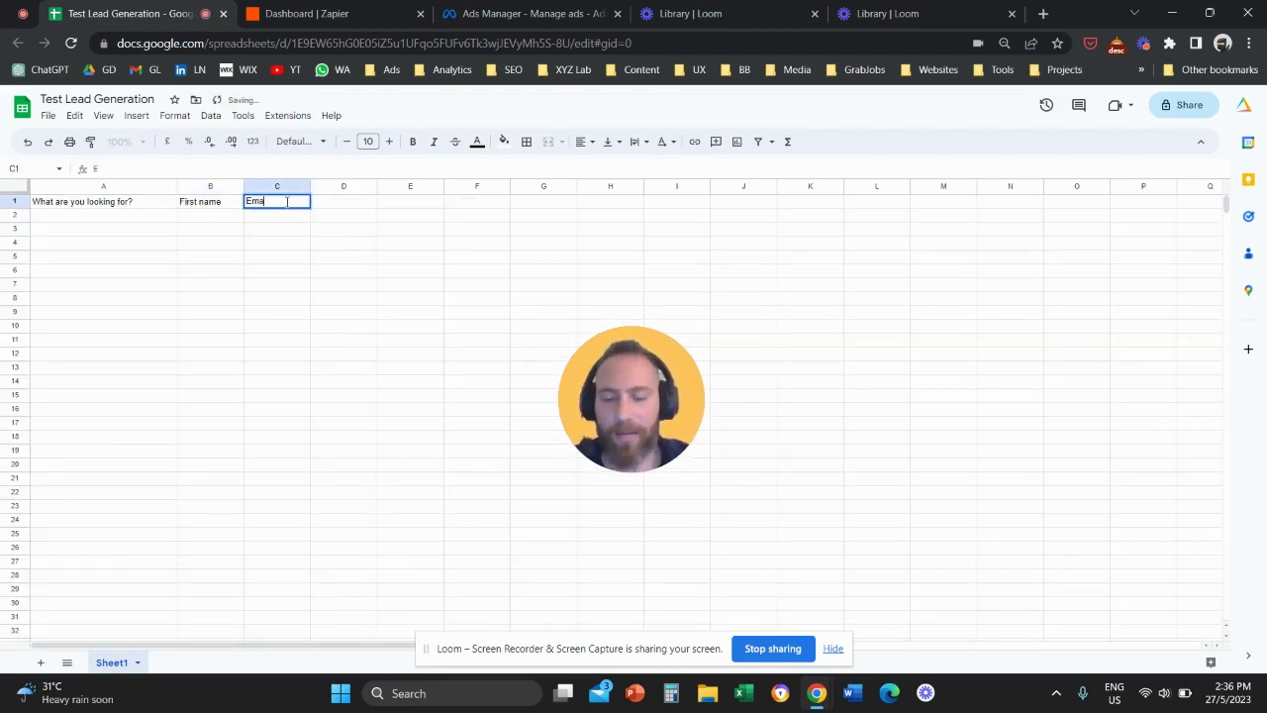
left_click(335, 204)
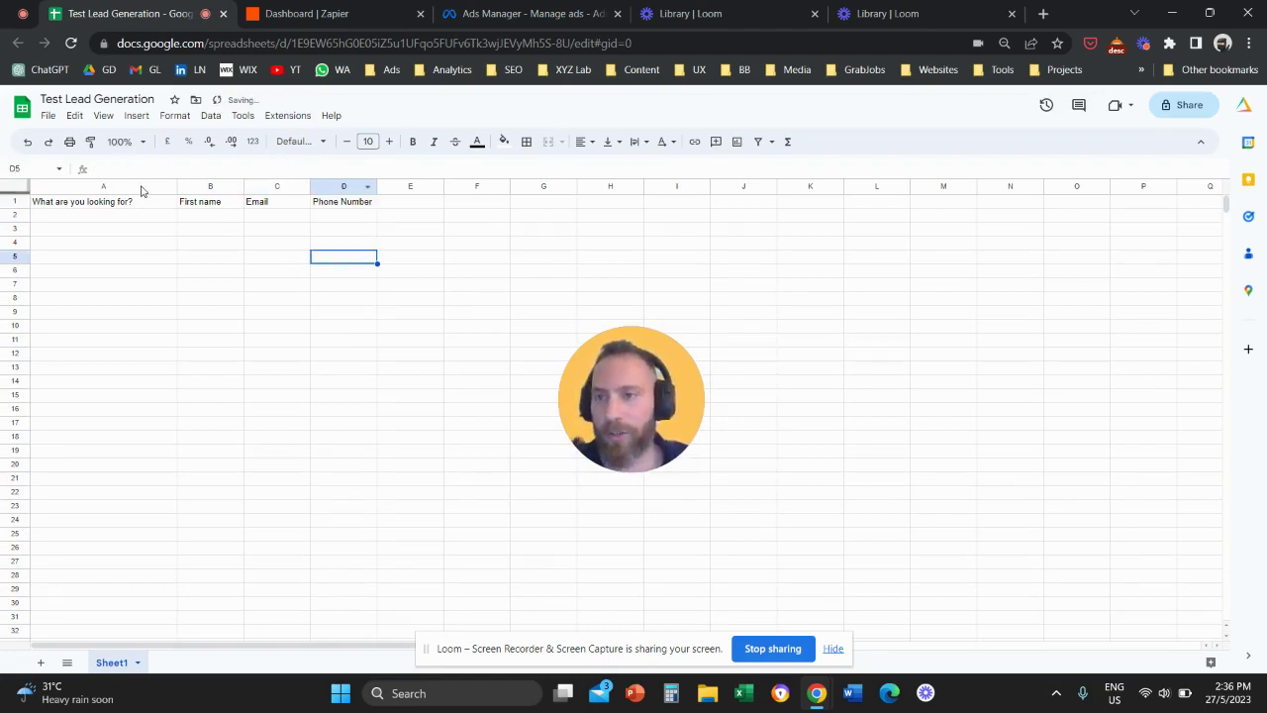
Widen columns A through D to the same larger width
left_click_drag(142, 188, 446, 186)
left_click(451, 256)
left_click_drag(138, 202, 516, 208)
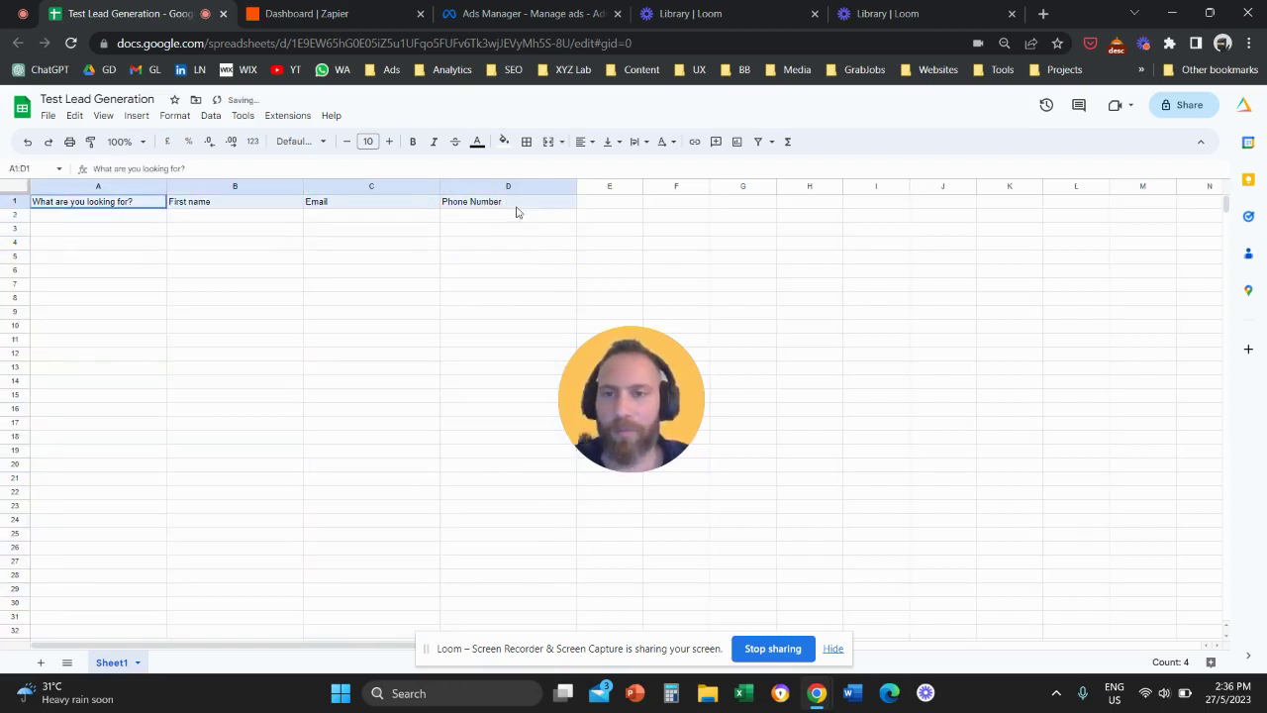
Fill header cells A1–D1 dark blue and make their text white
left_click(503, 142)
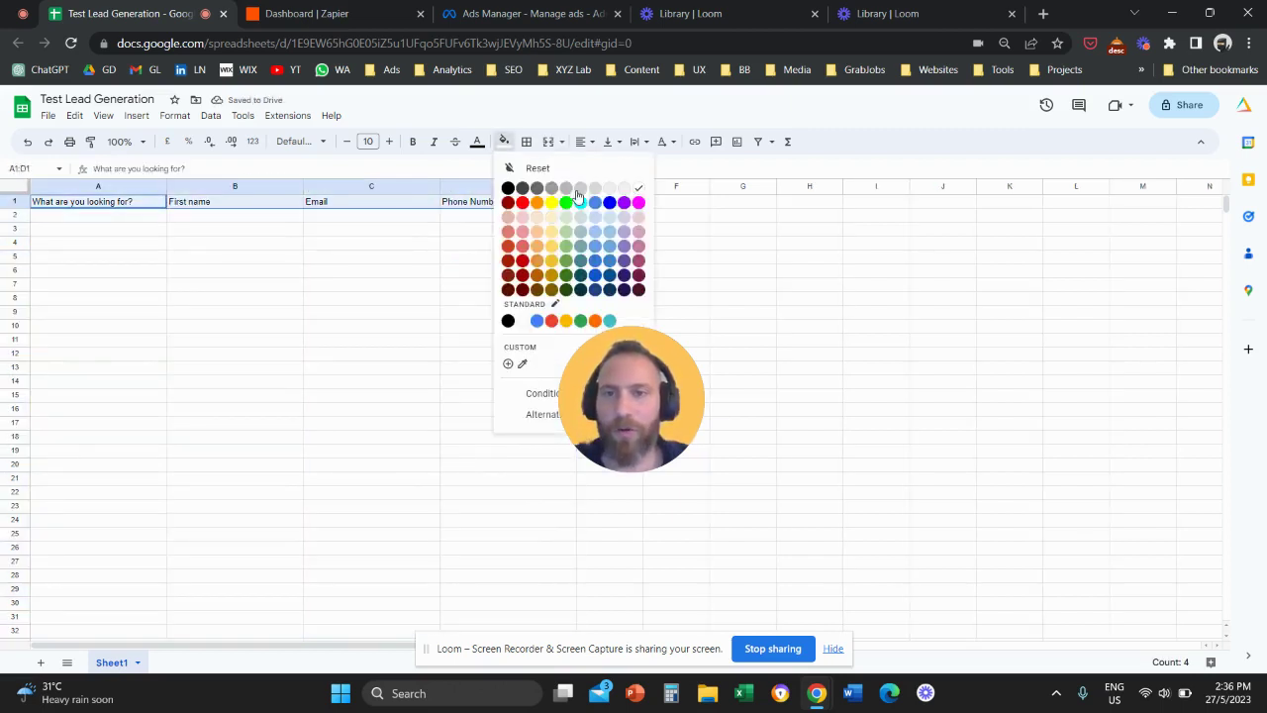
left_click(594, 277)
left_click(477, 144)
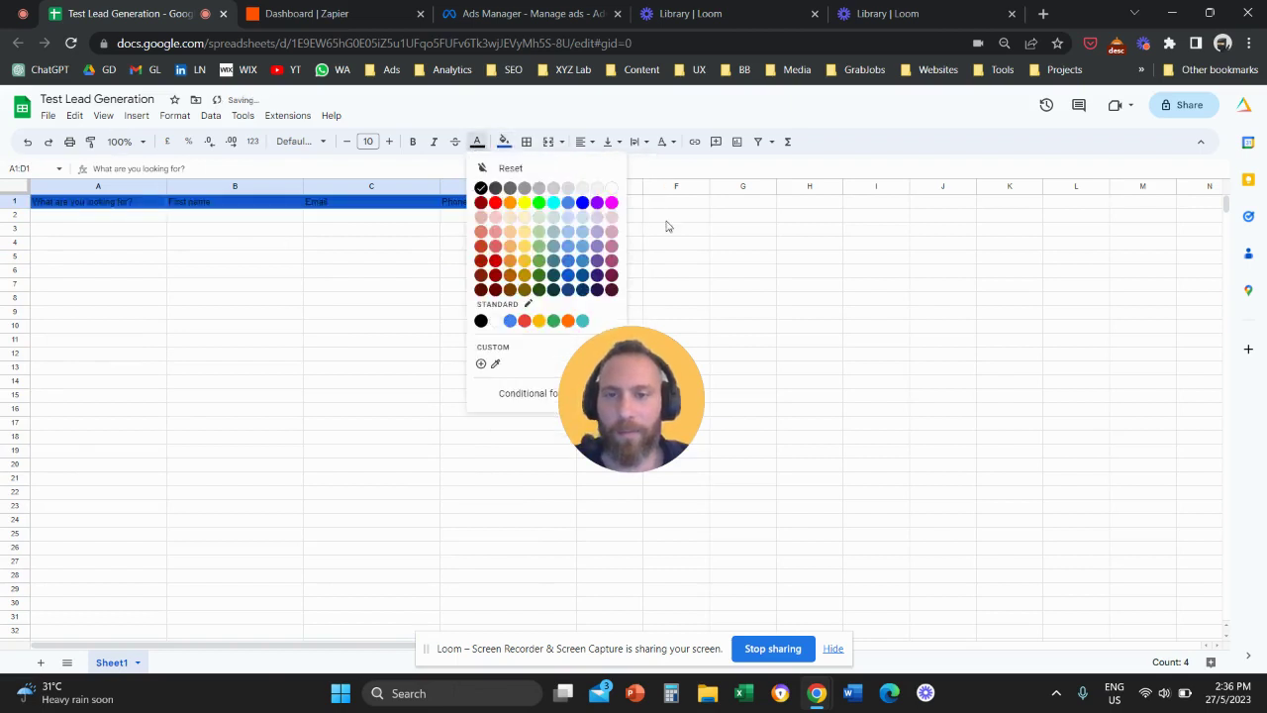
left_click(611, 188)
left_click(384, 271)
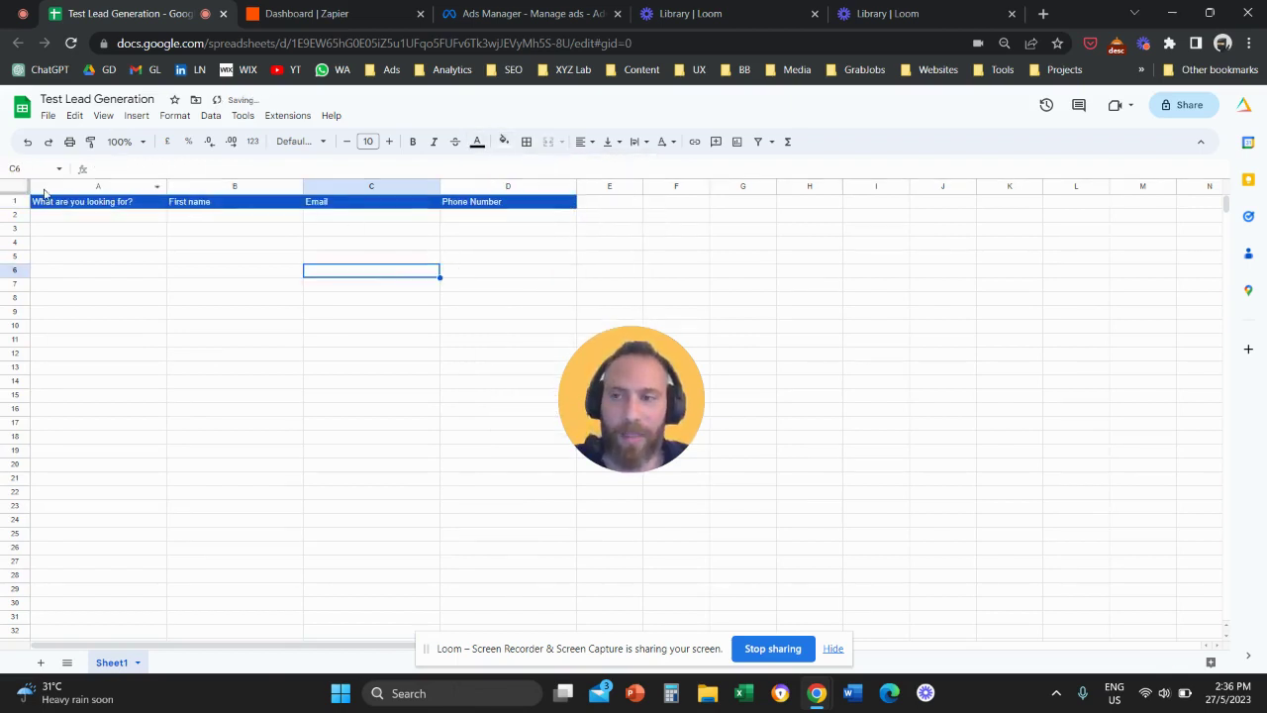
Confirm the New Leads ad uses the Co-Founders Matching instant form
left_click(536, 12)
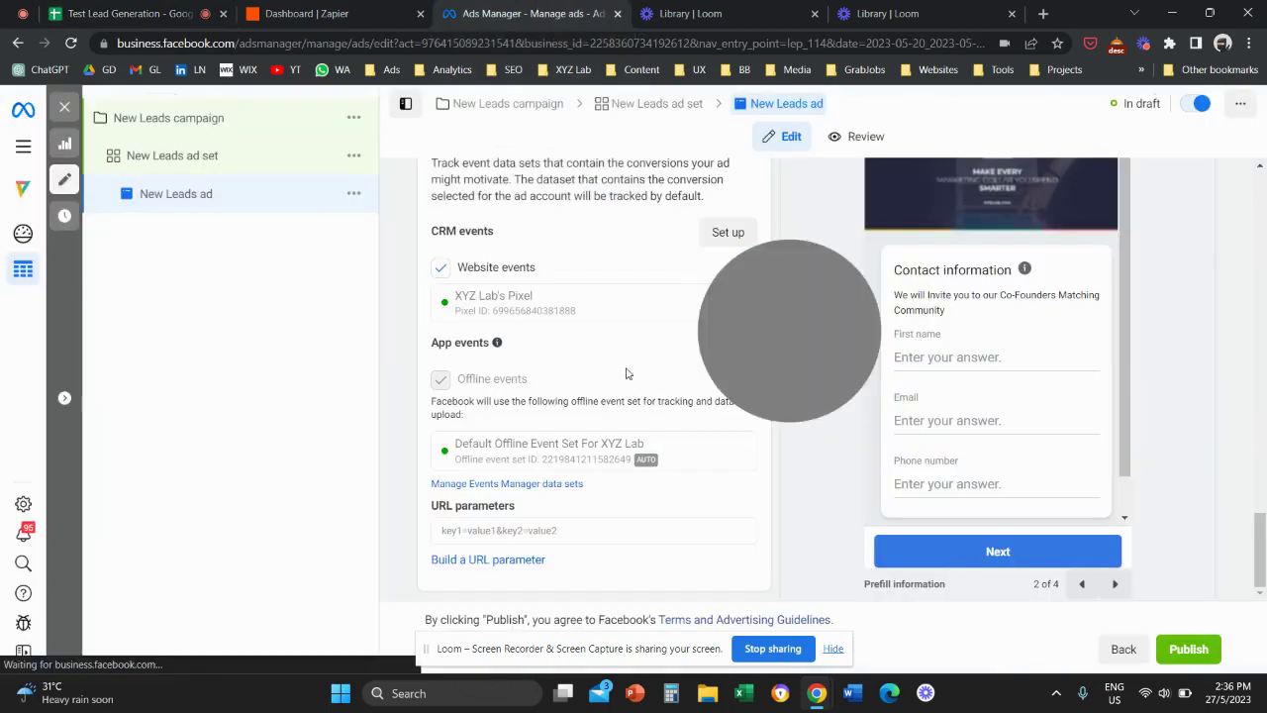
scroll(614, 371, "up", 3)
scroll(606, 368, "up", 2)
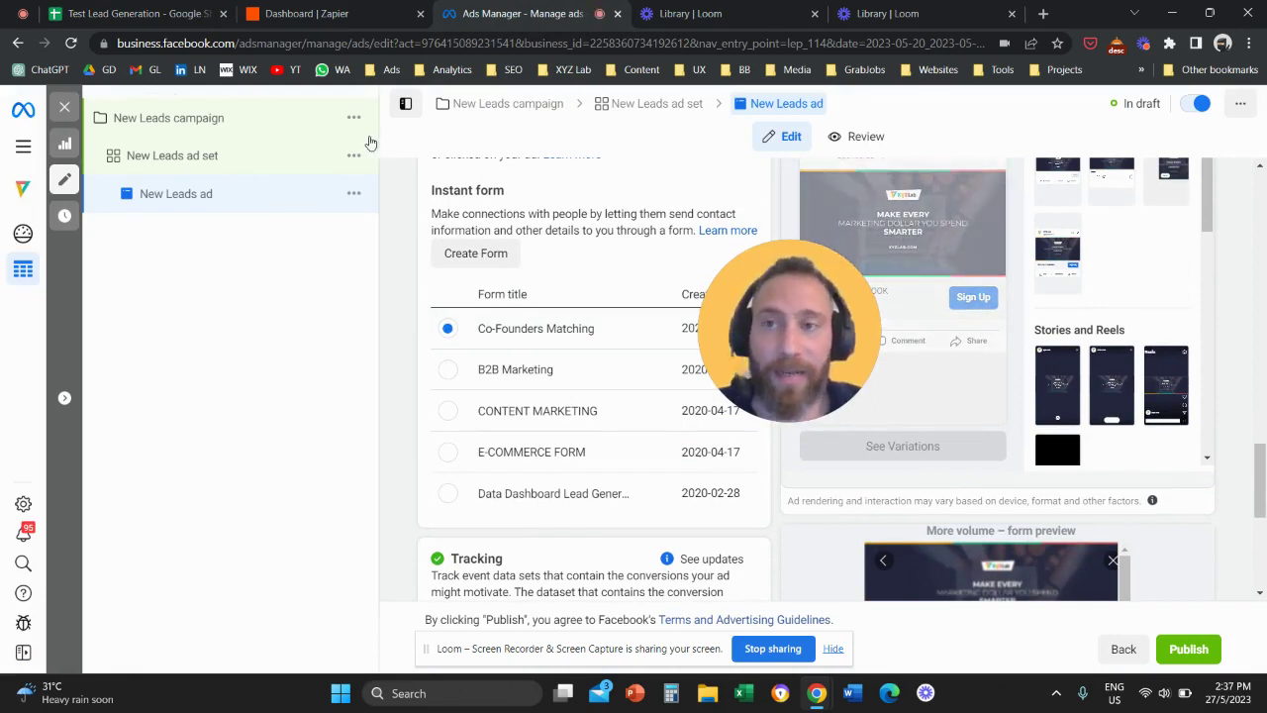
left_click(335, 16)
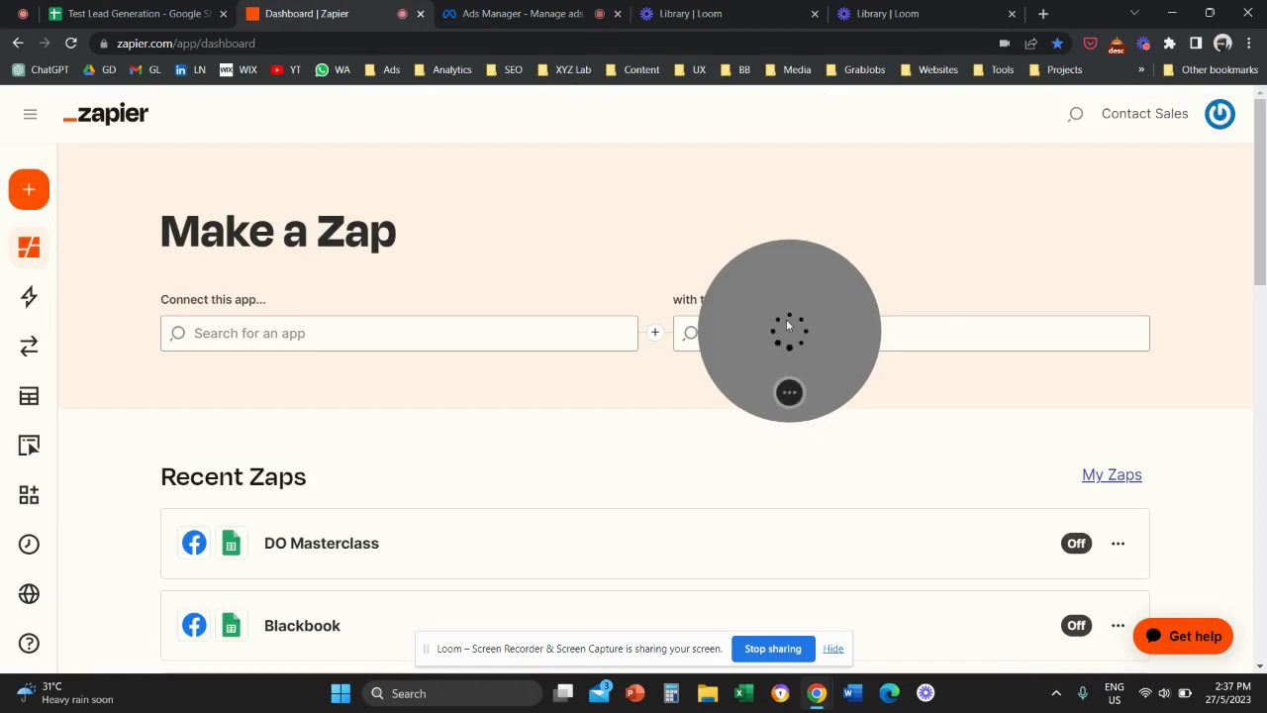
Create a new Zap from the Zaps list using Create > New Zap
left_click_drag(789, 324, 604, 323)
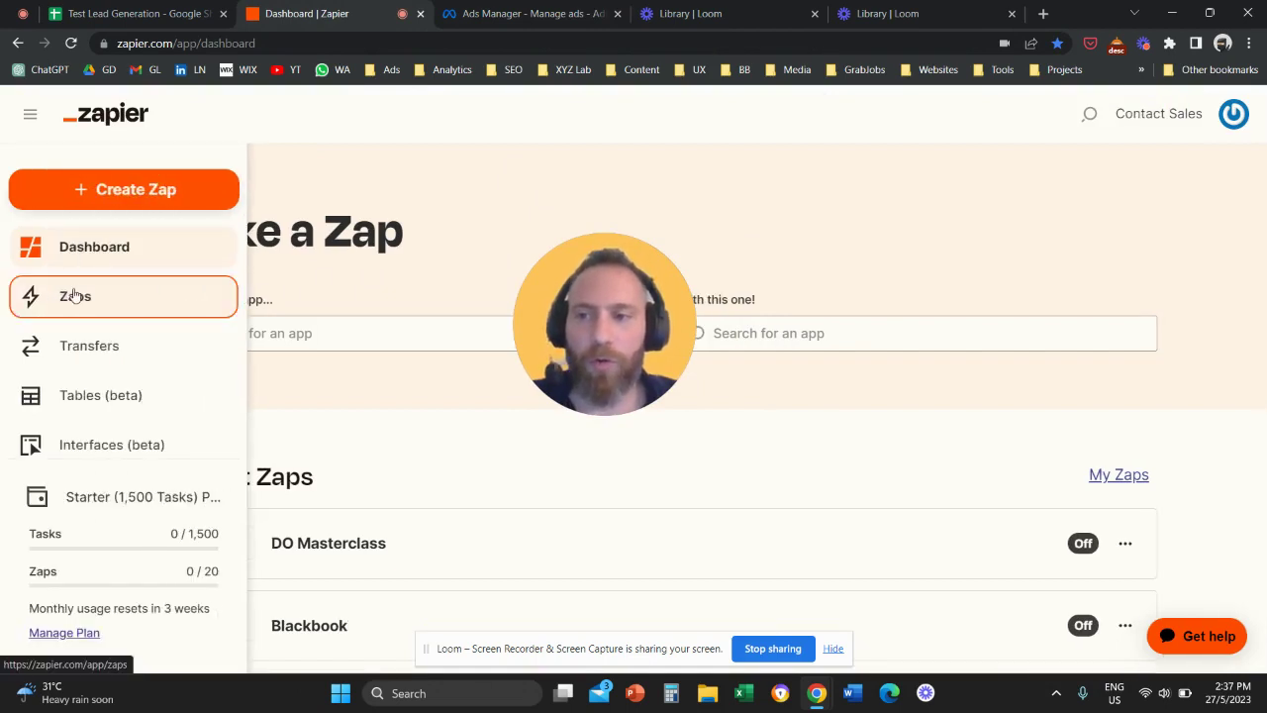
left_click(74, 295)
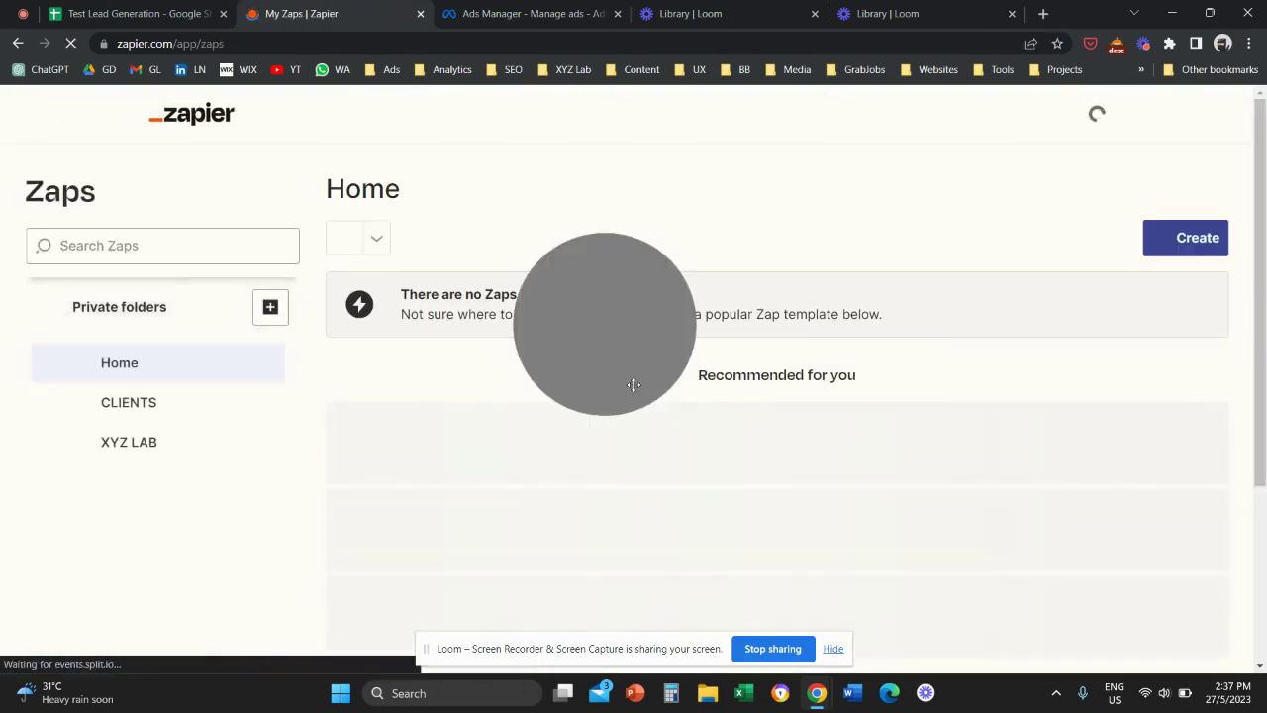
left_click(1176, 240)
left_click(1092, 293)
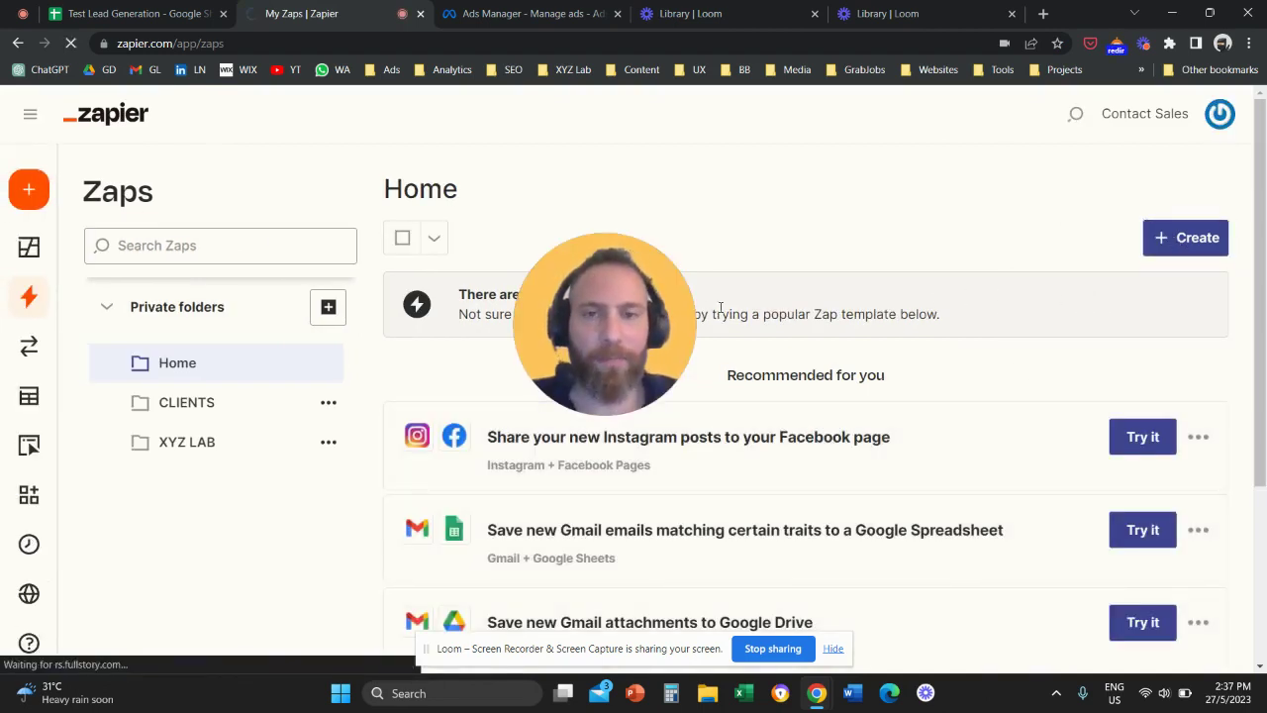
left_click(1188, 245)
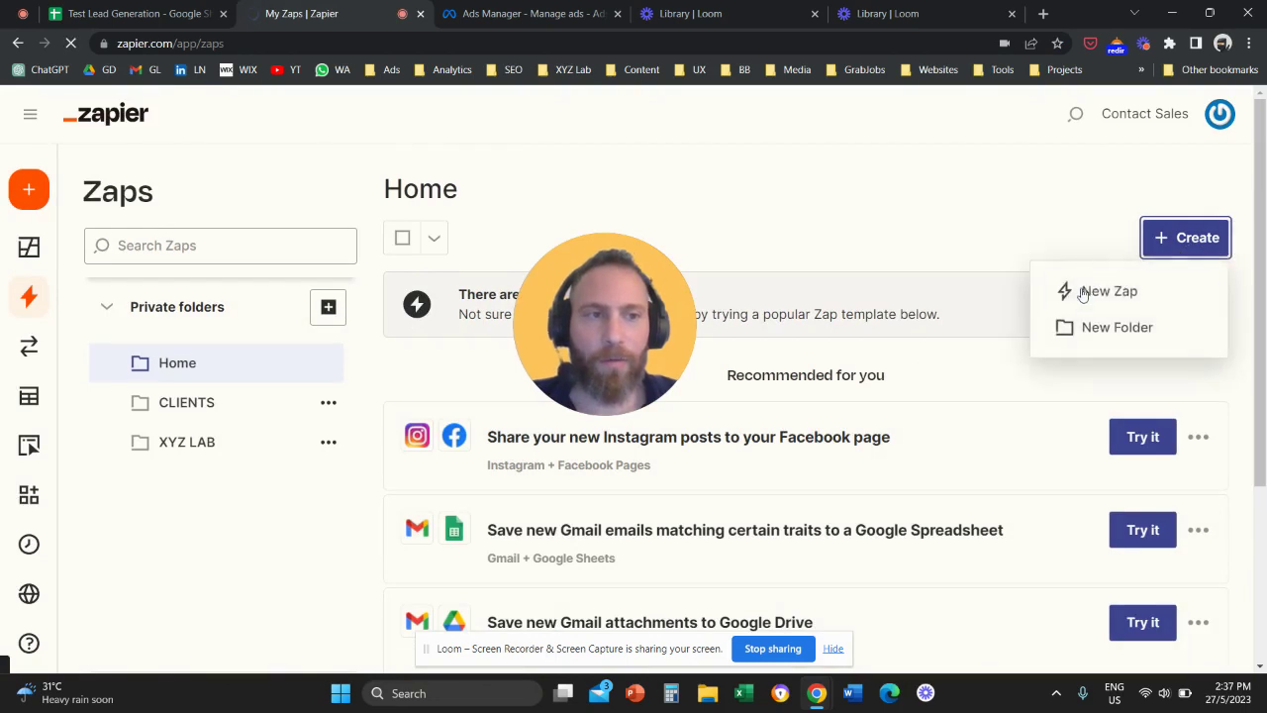
left_click(1089, 289)
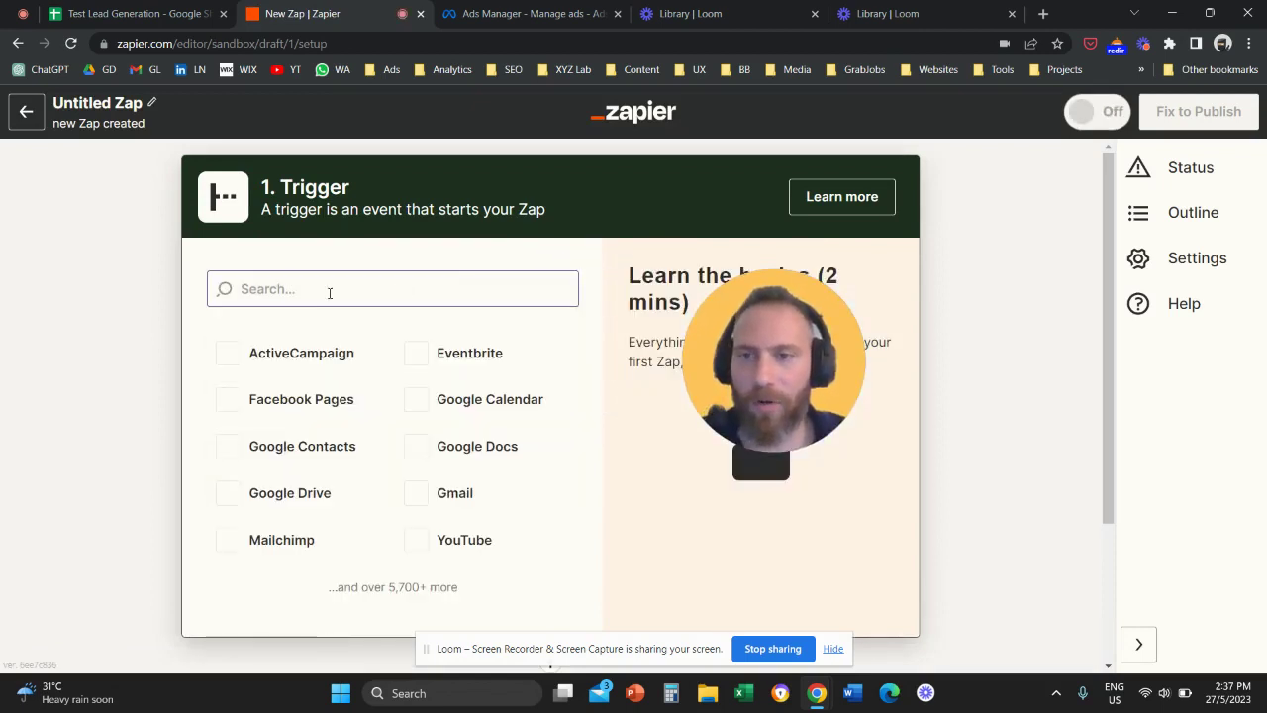
Set the trigger to Facebook Lead Ads' New Lead event and connect the existing Facebook account
type("facebook")
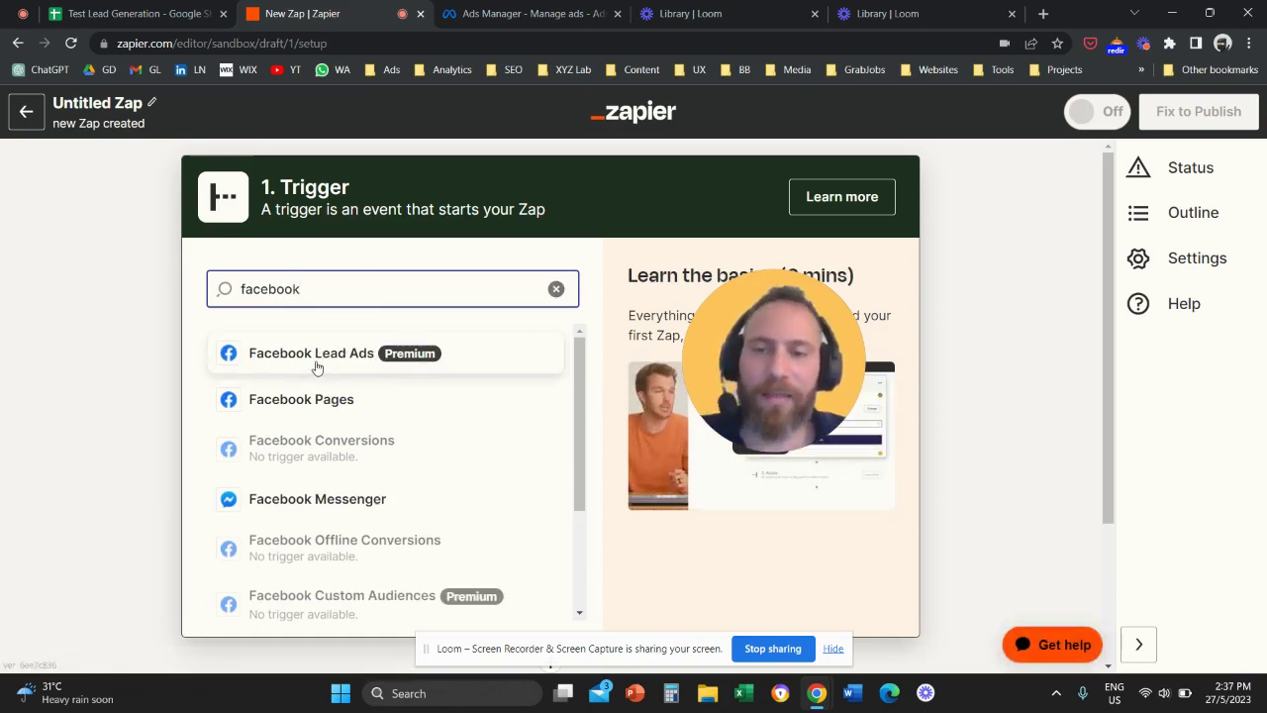
left_click(316, 367)
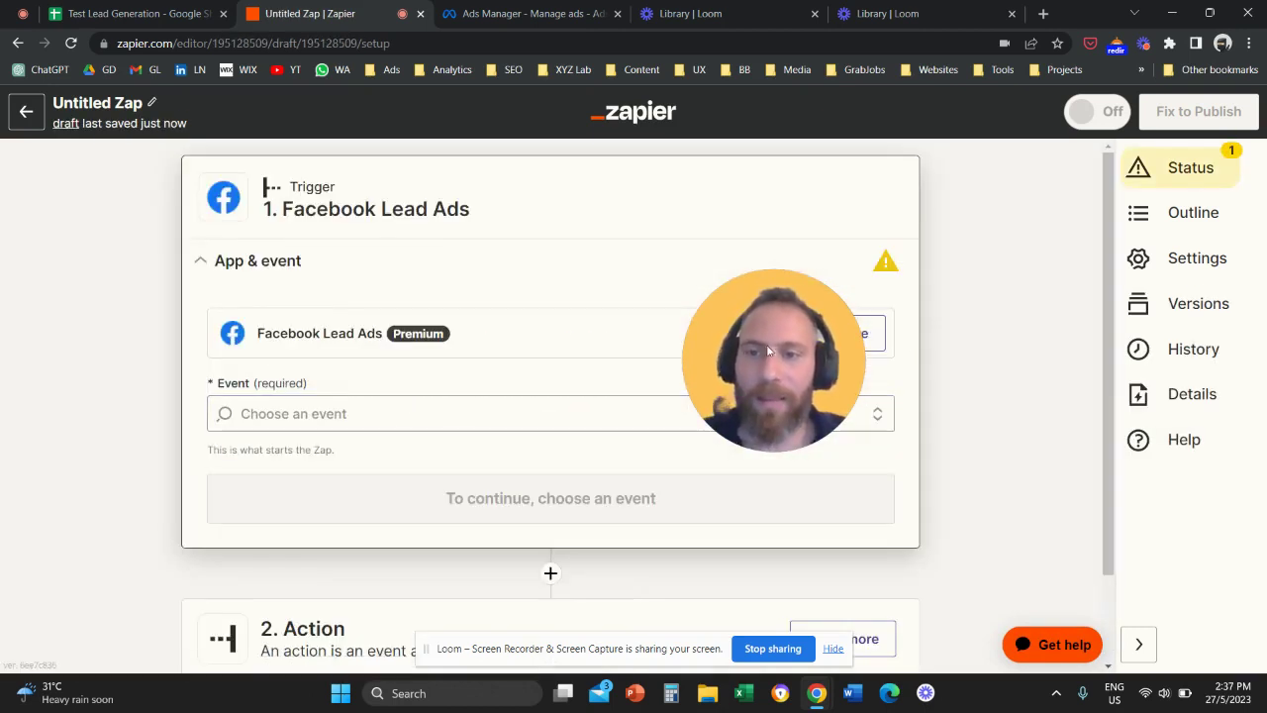
left_click_drag(772, 366, 1001, 401)
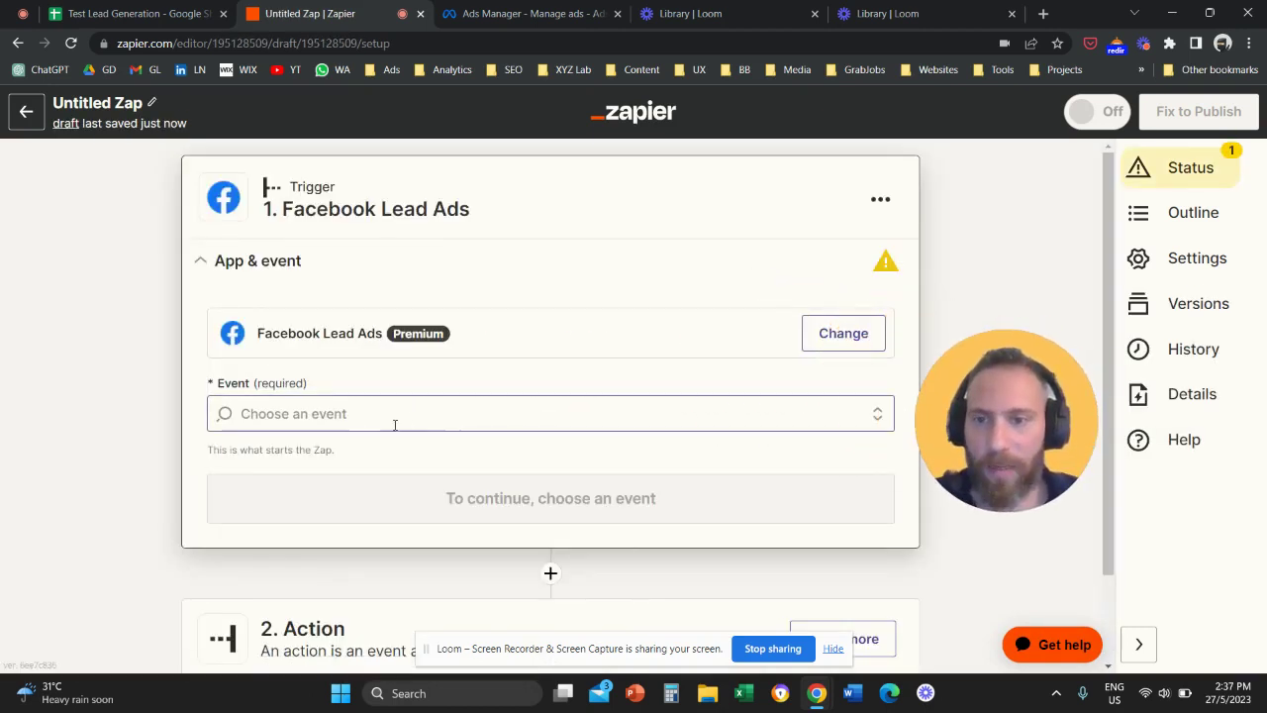
left_click(334, 416)
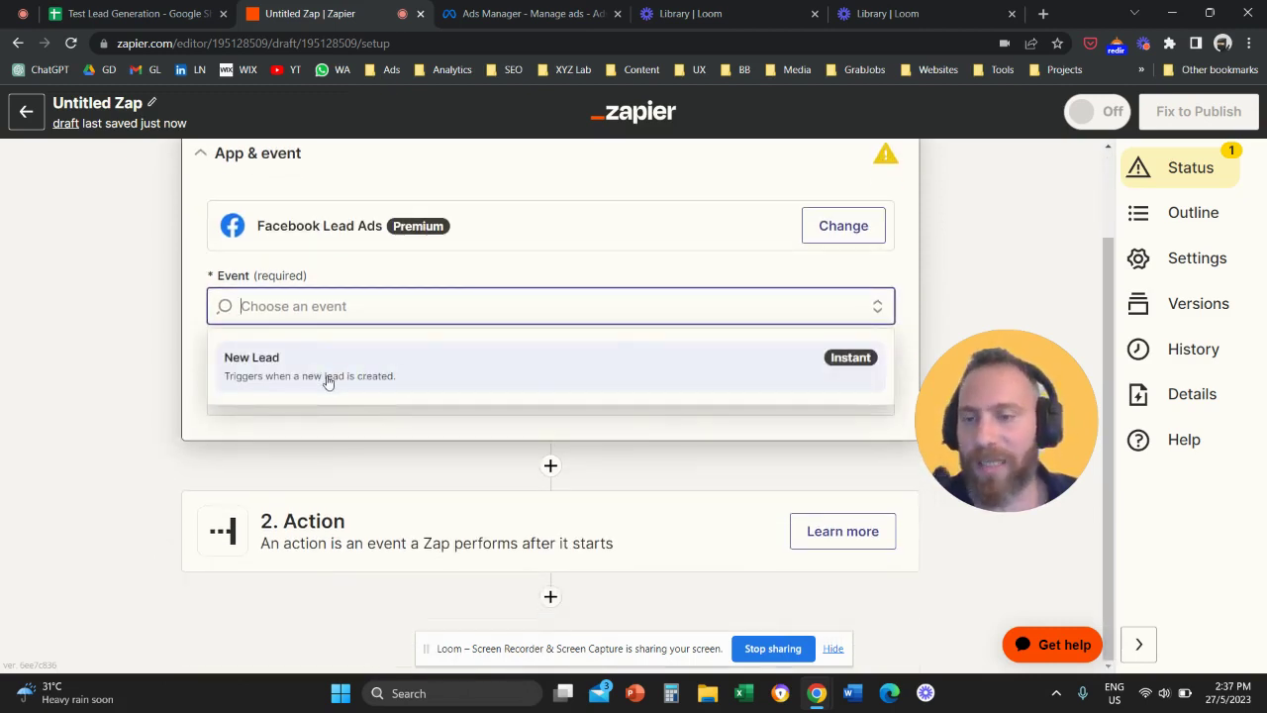
left_click(326, 380)
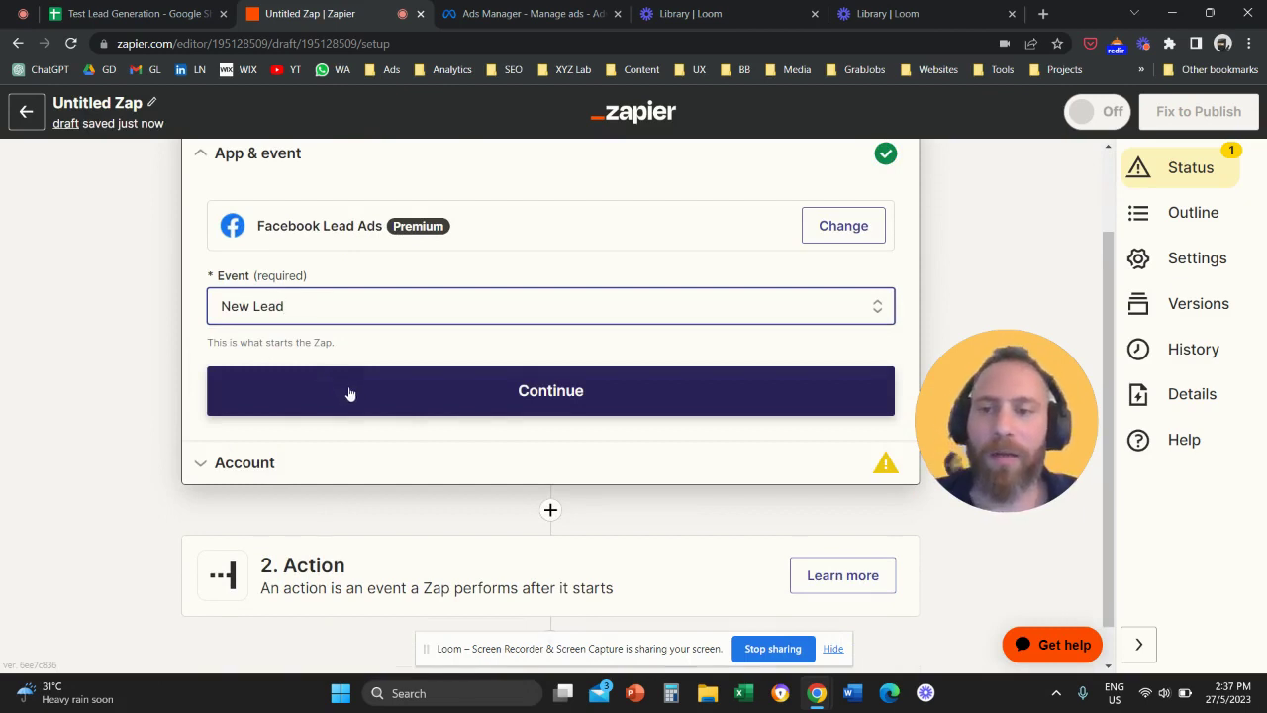
left_click(361, 374)
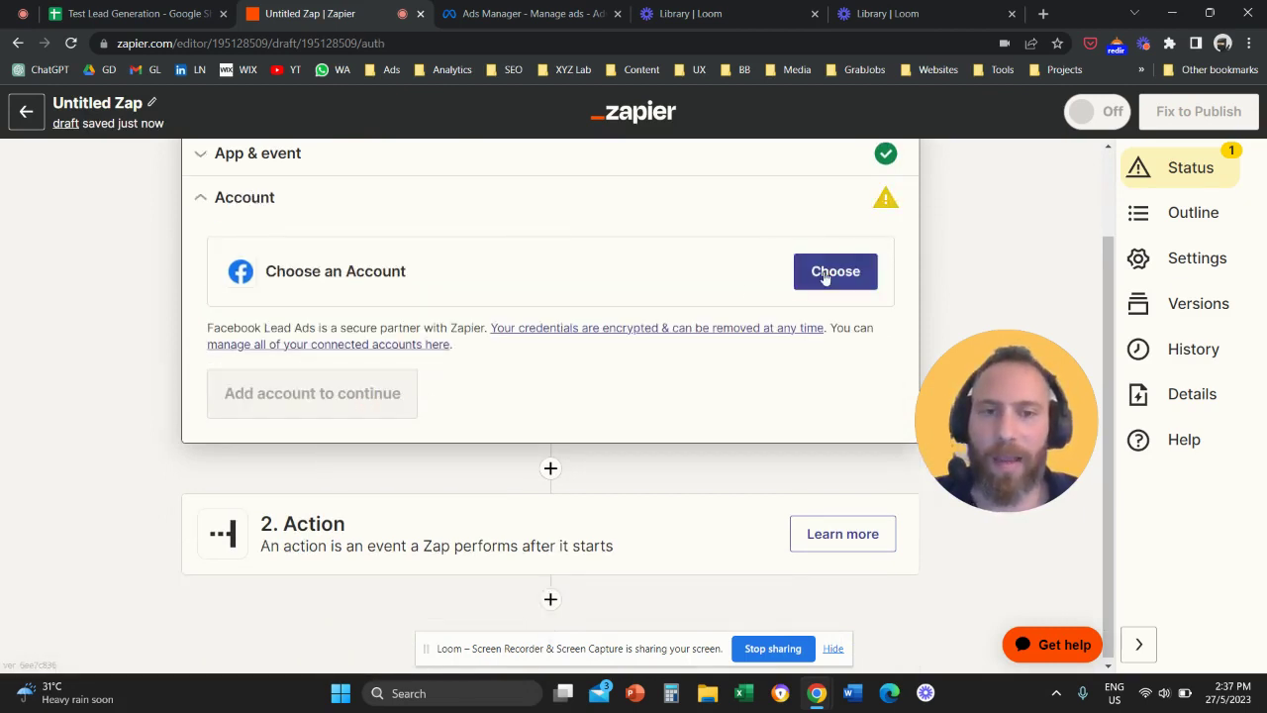
left_click(822, 274)
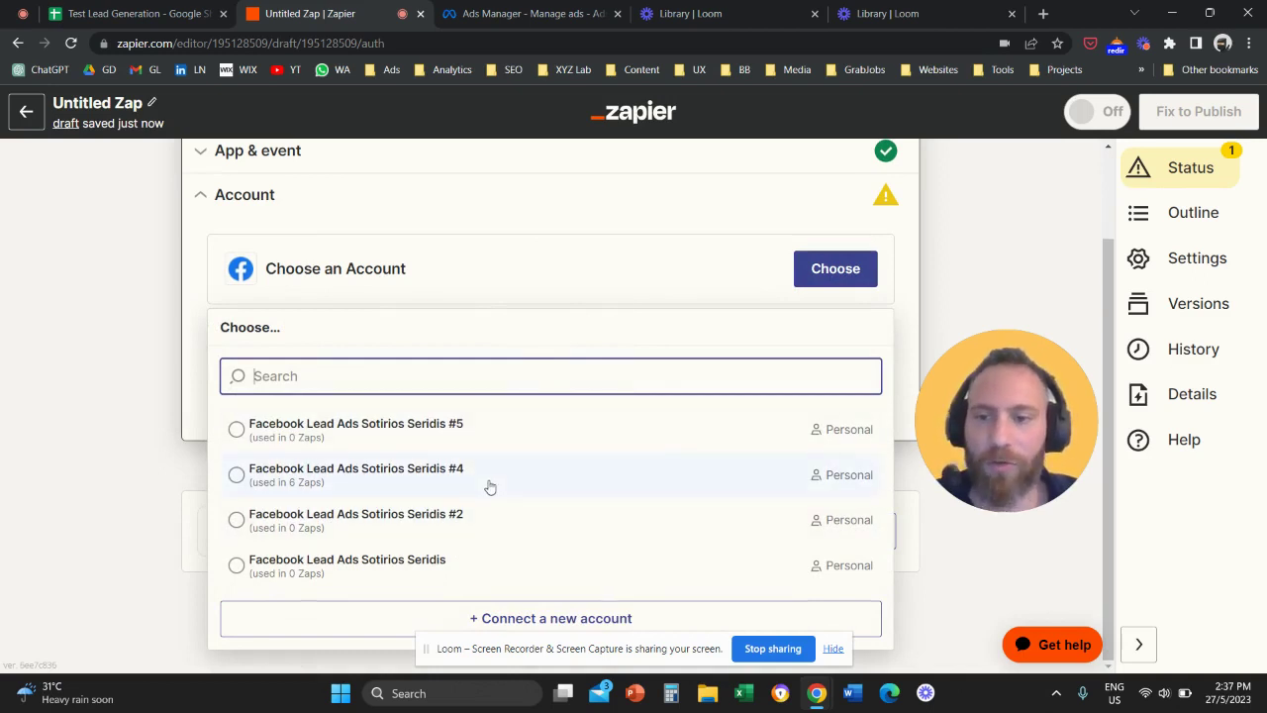
left_click(489, 486)
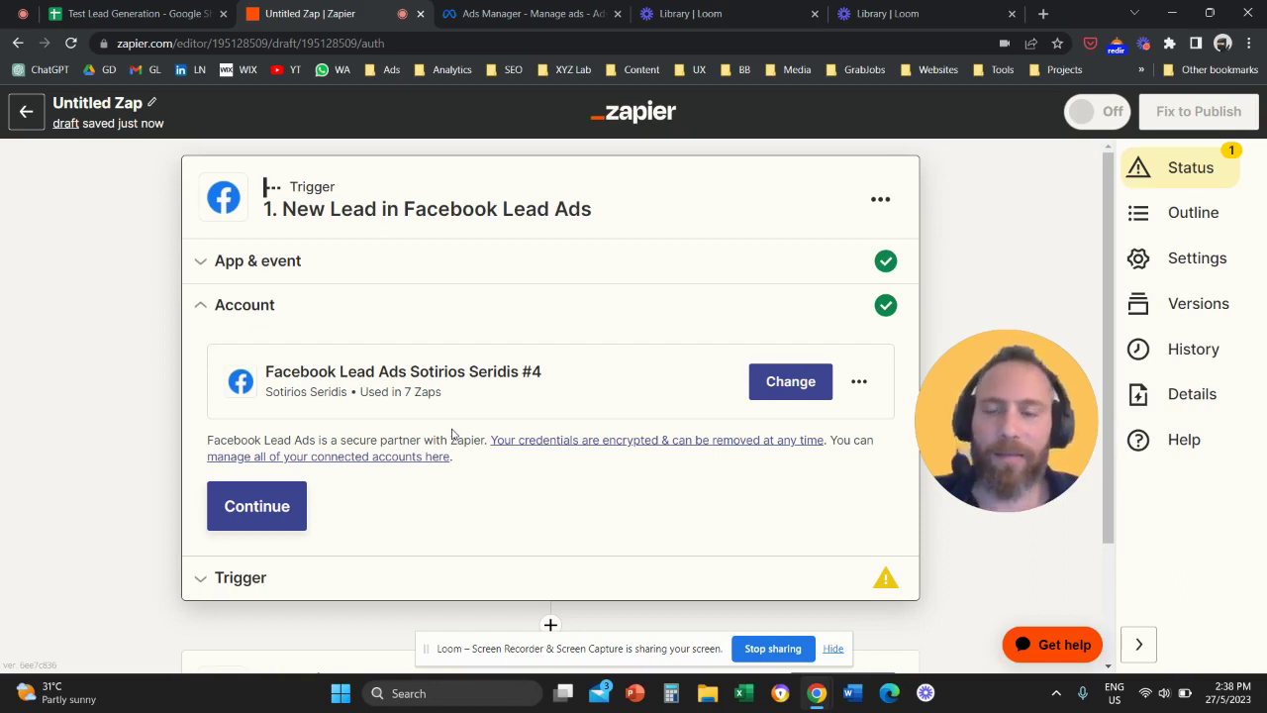
Choose the XYZ Lab page and the Co-Founders Matching lead form in the trigger settings
left_click(257, 507)
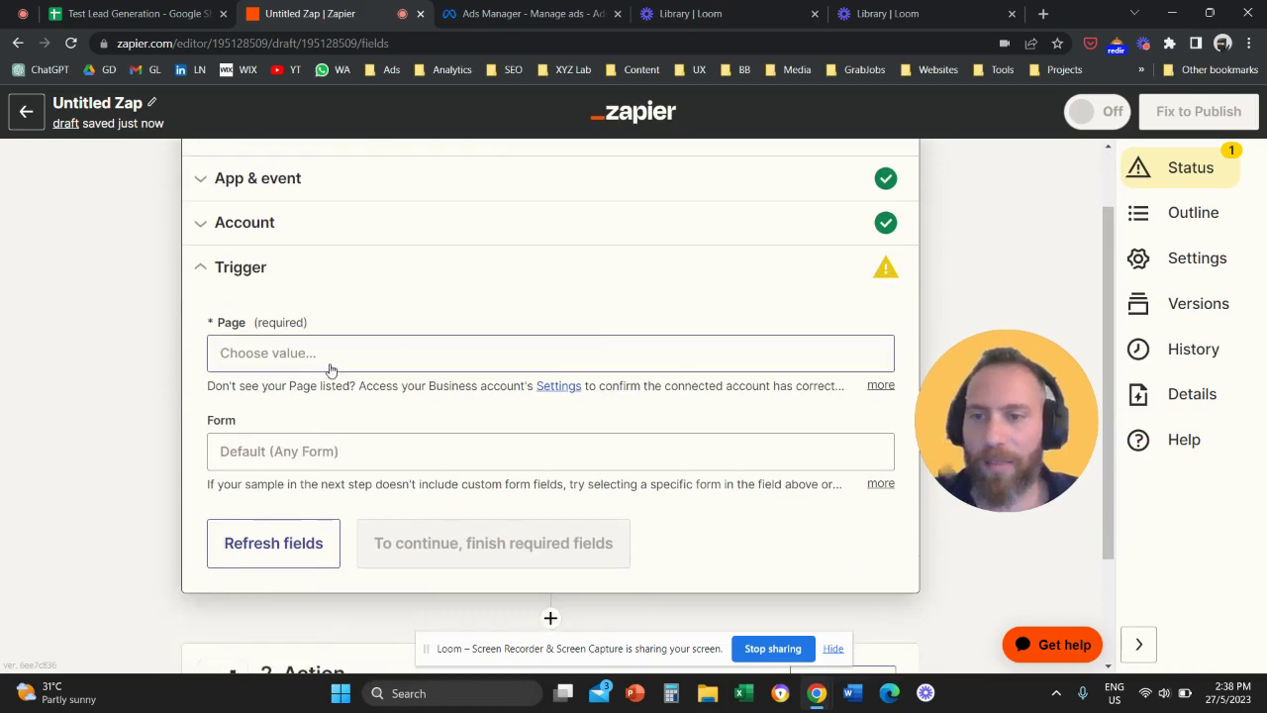
left_click(333, 356)
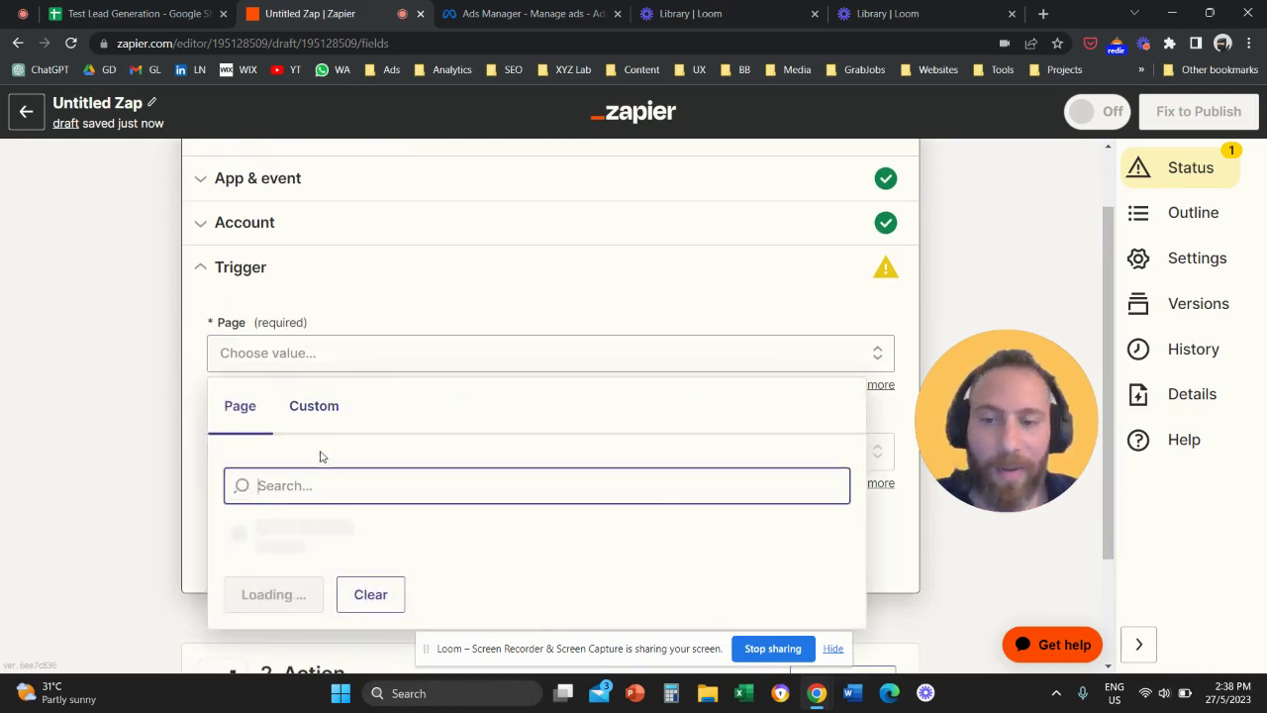
type("xyz")
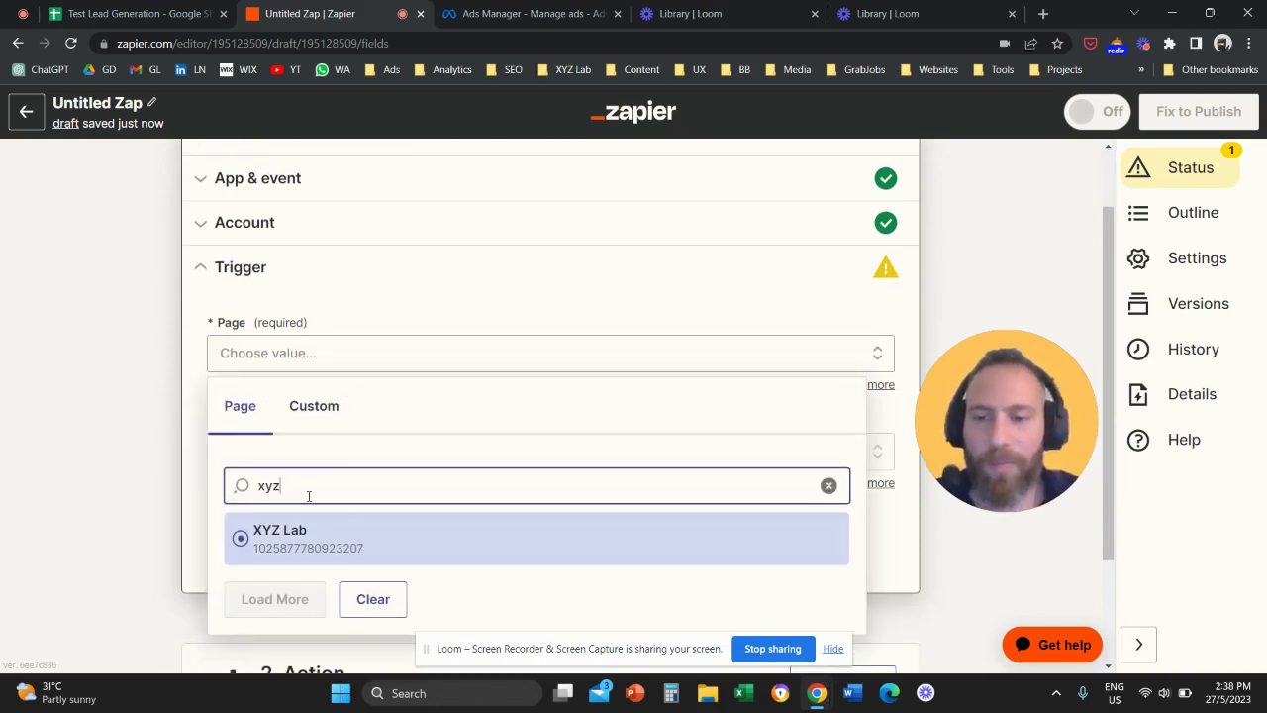
left_click(309, 556)
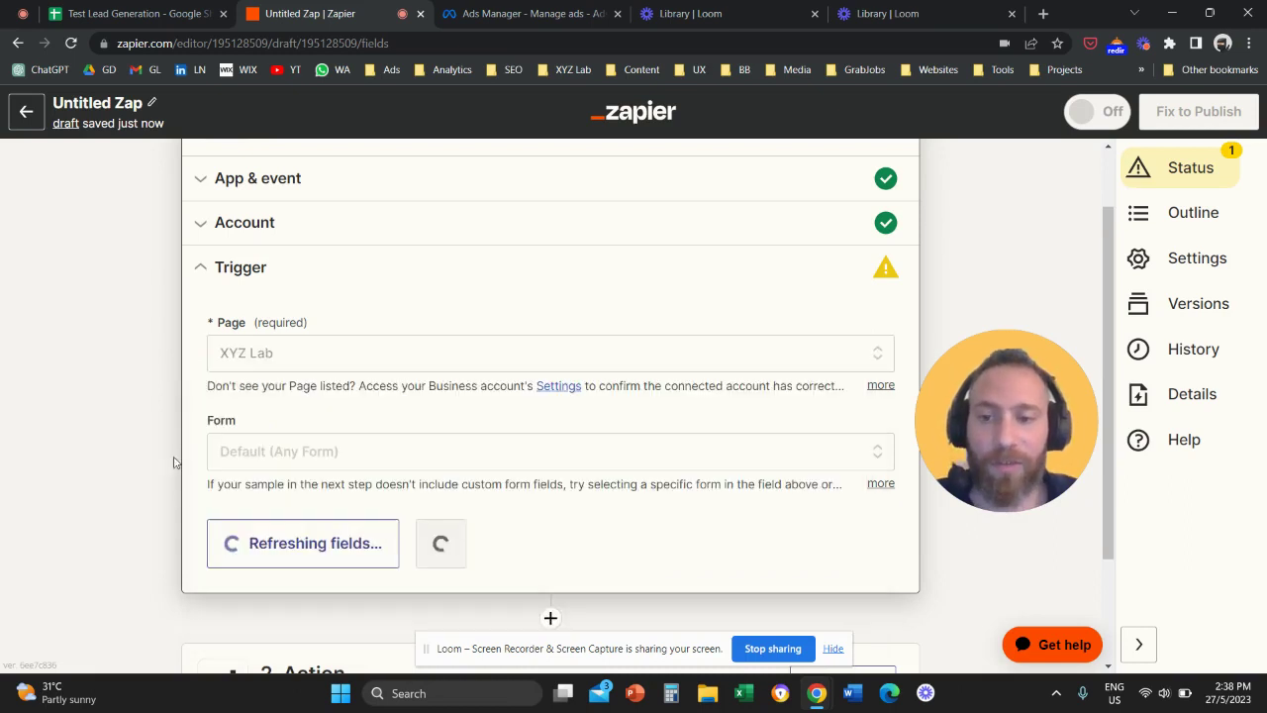
left_click(282, 455)
scroll(147, 489, "down", 2)
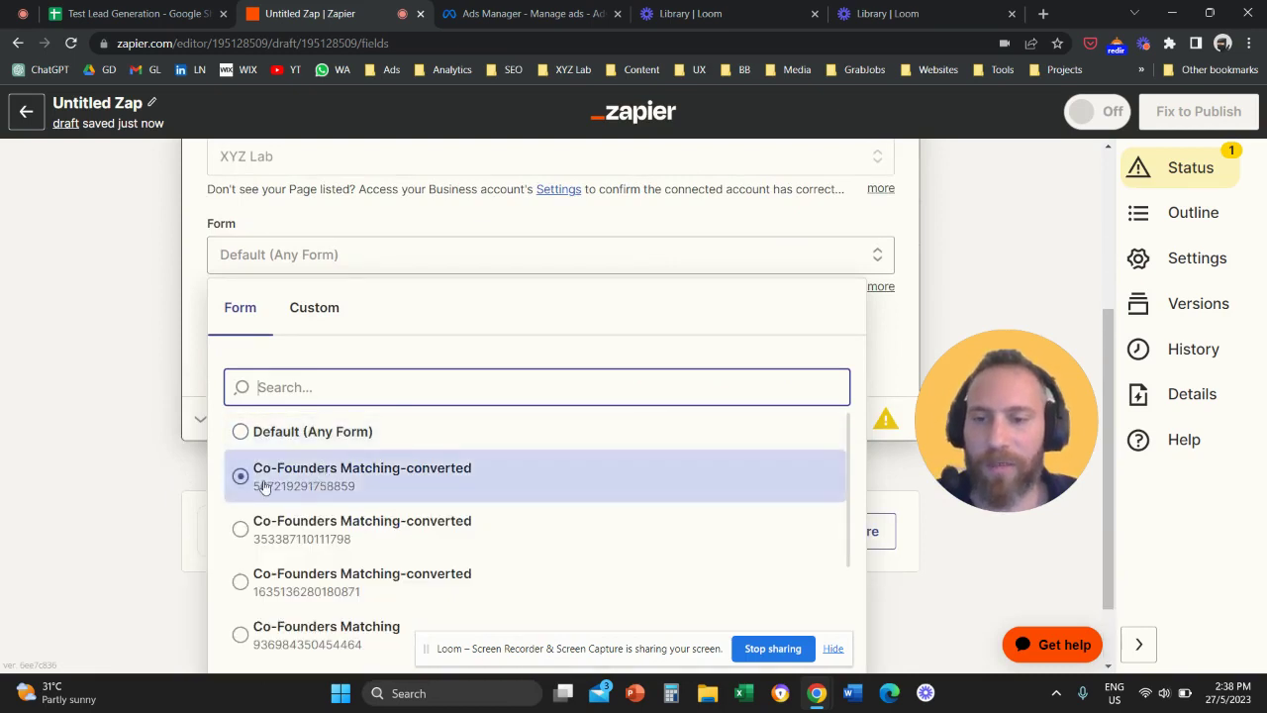
left_click(334, 639)
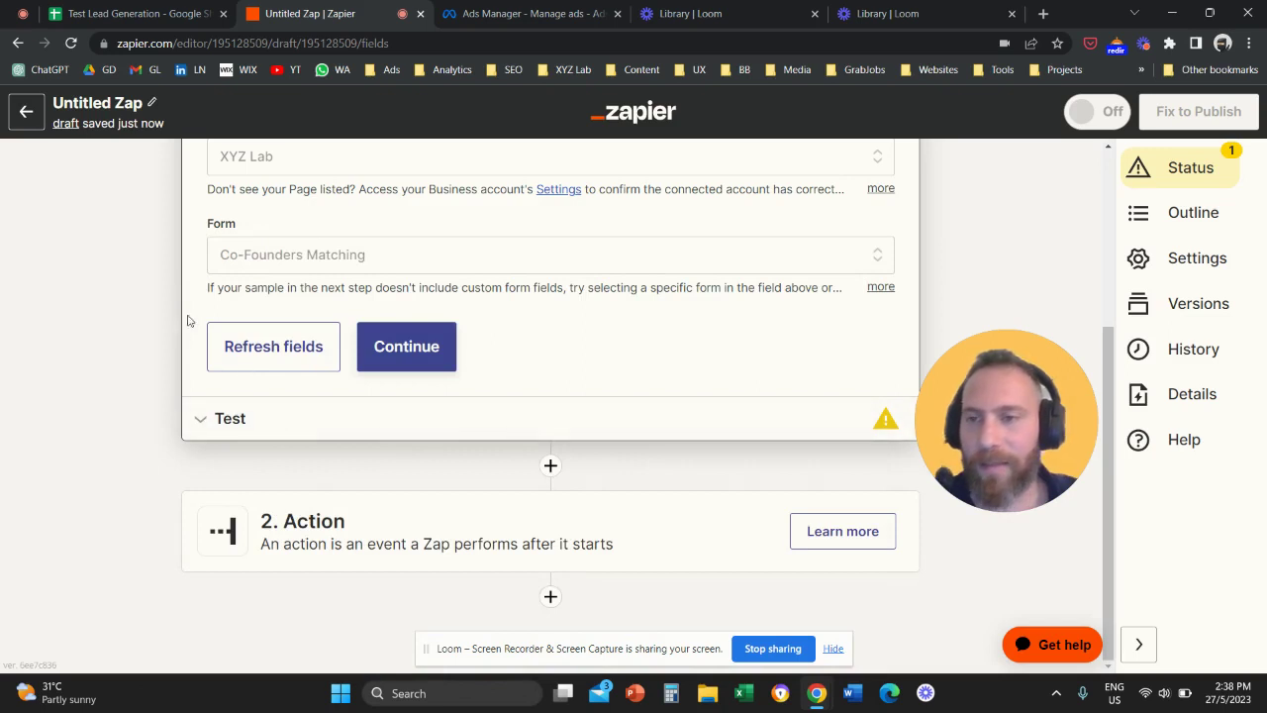
scroll(320, 317, "up", 1)
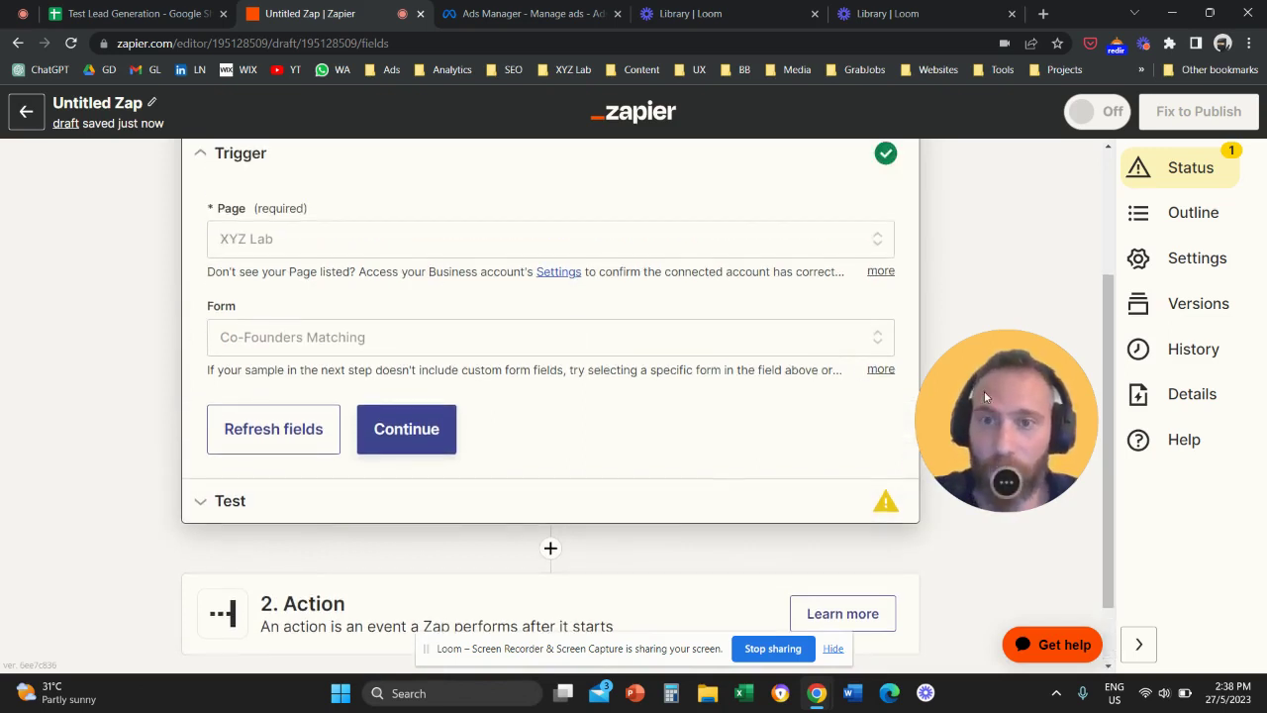
left_click_drag(984, 391, 912, 383)
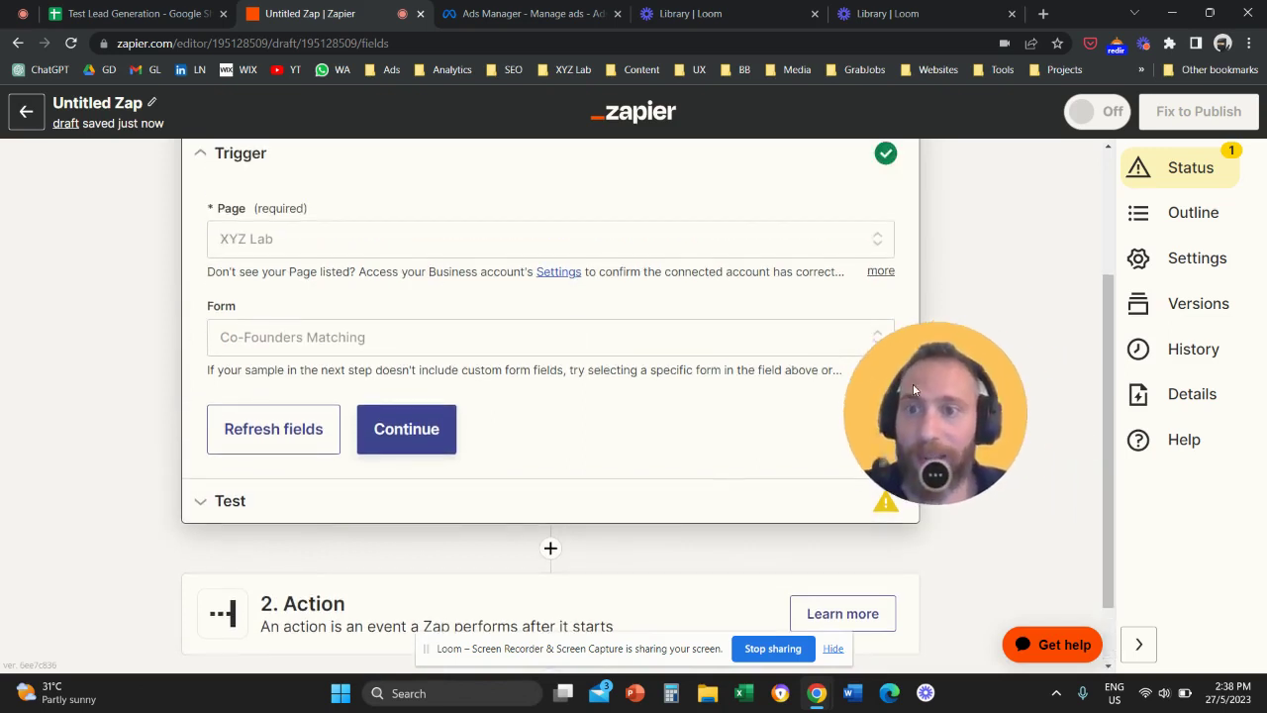
Test the Facebook Lead Ads trigger, confirm it finds sample Lead A, and continue to the Action step
left_click(408, 428)
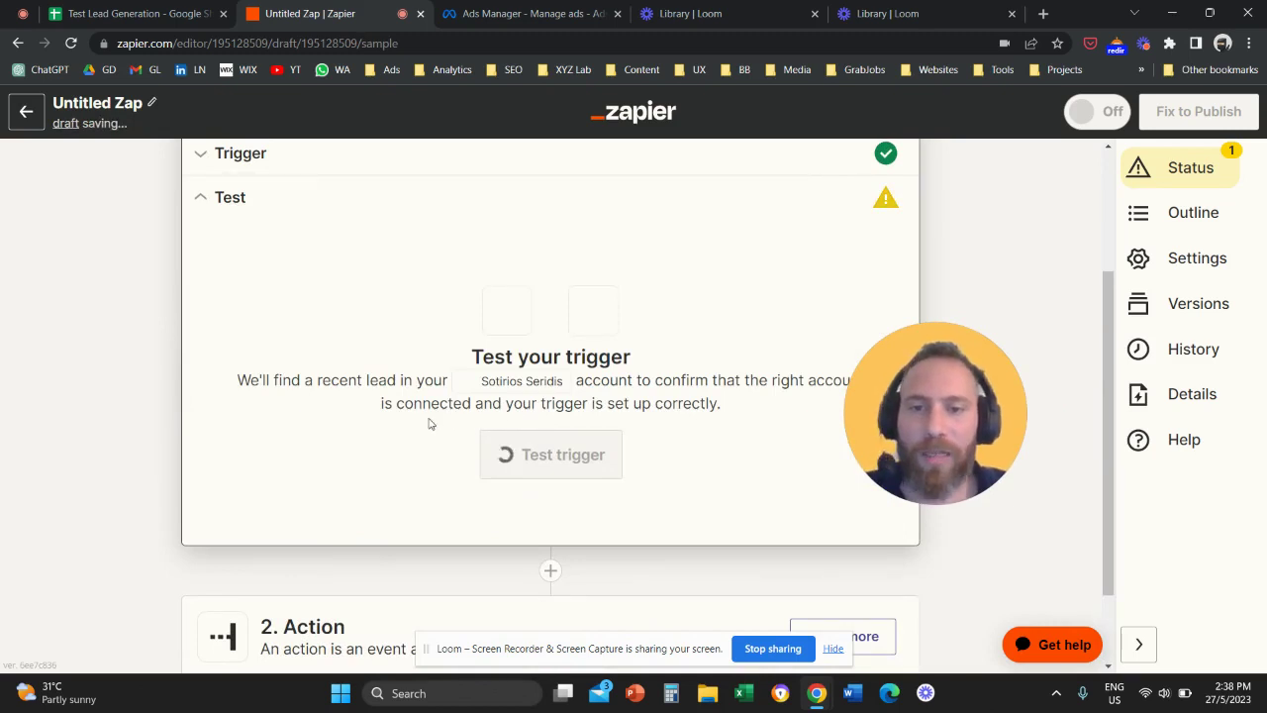
scroll(505, 416, "up", 1)
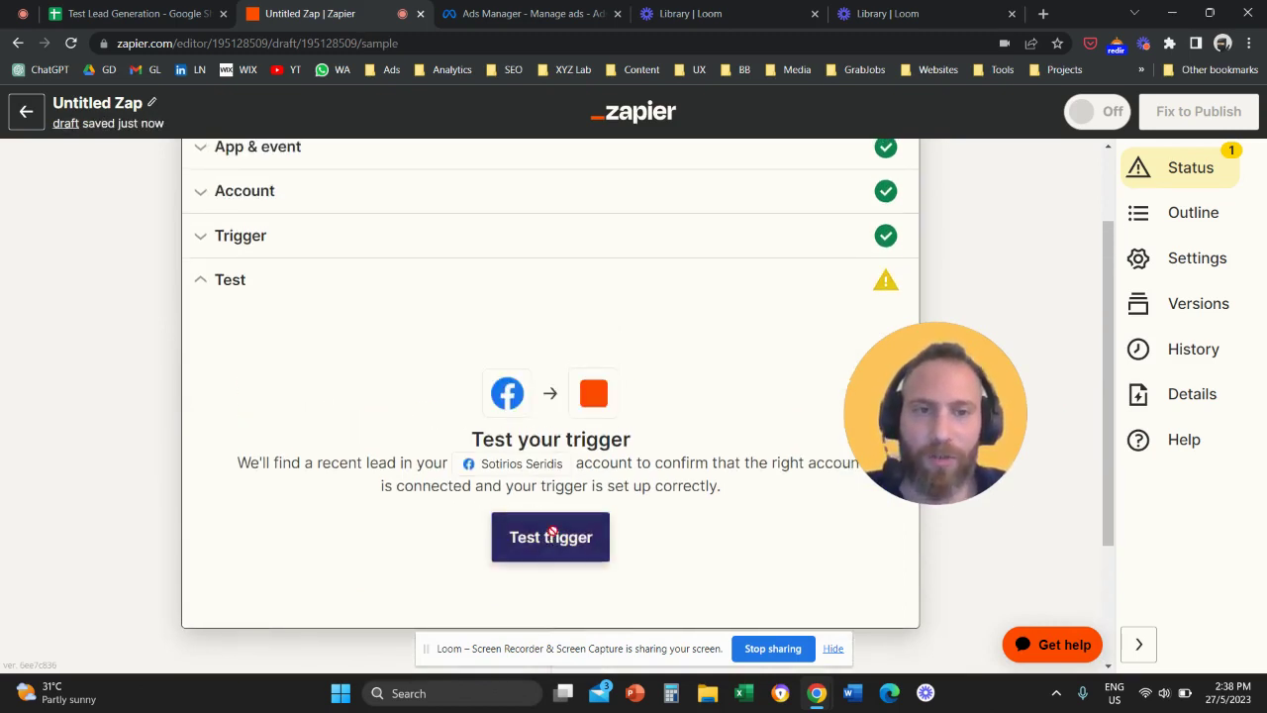
left_click(552, 536)
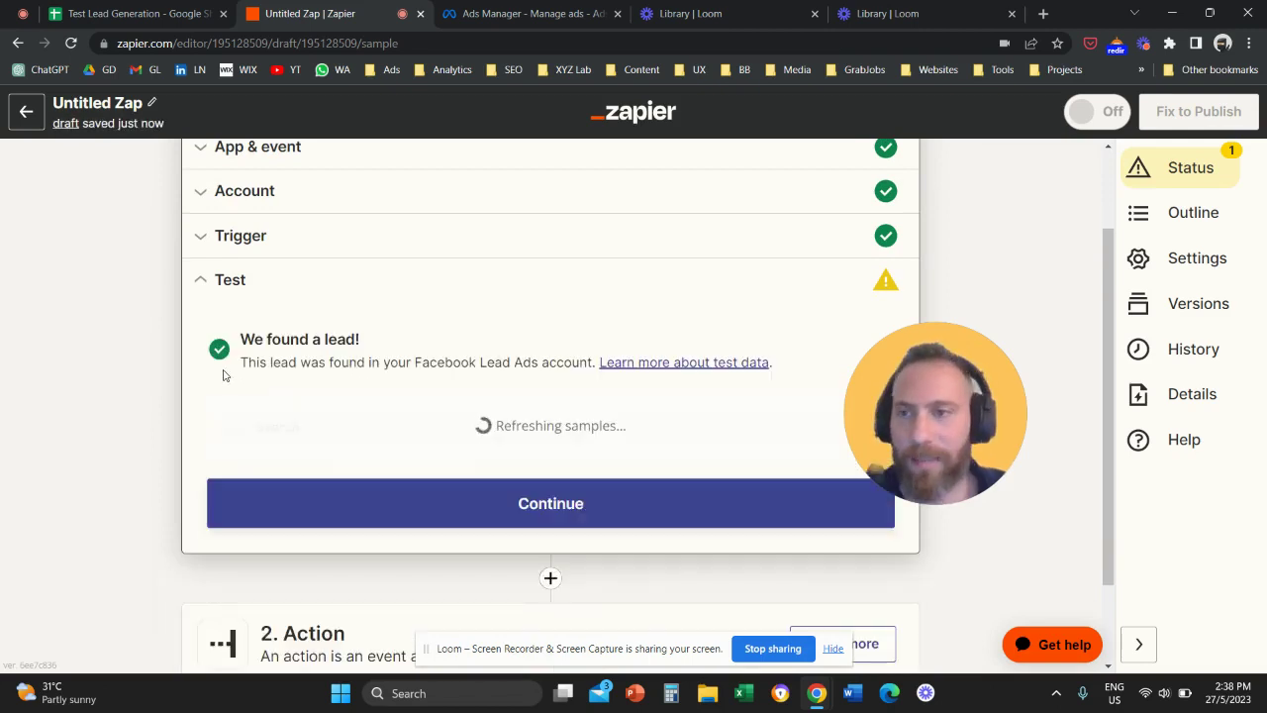
scroll(189, 376, "down", 3)
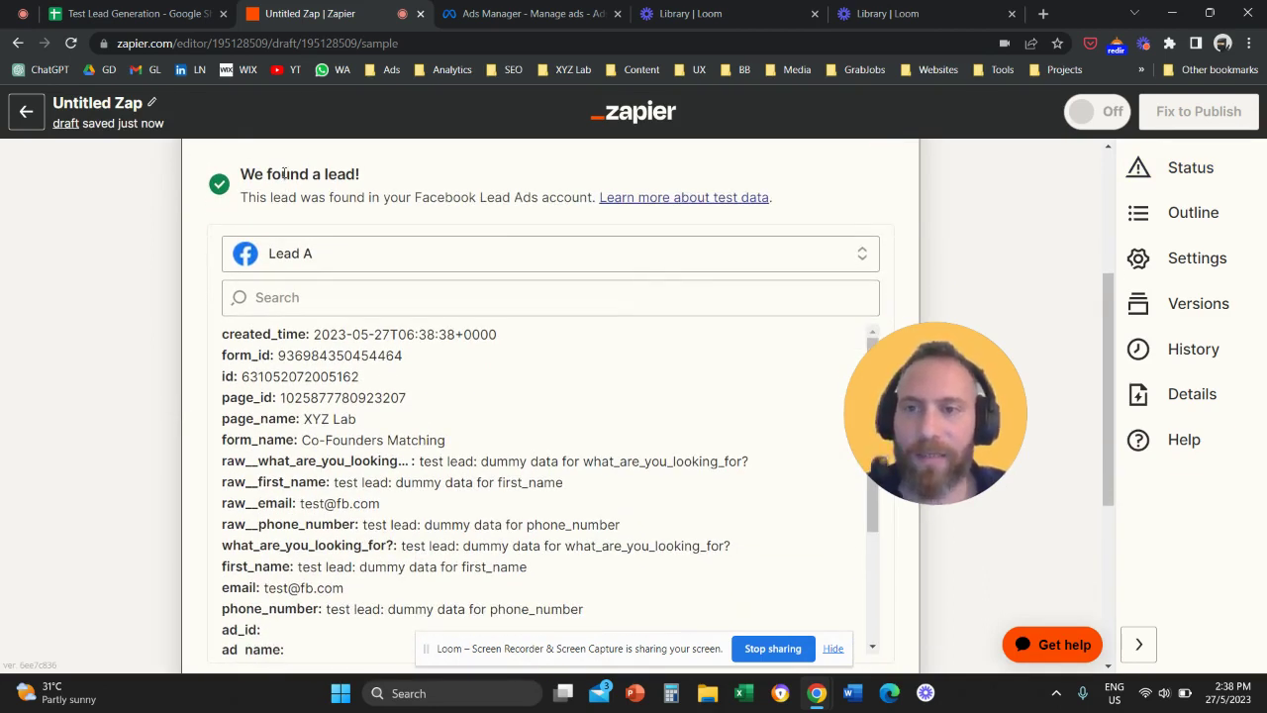
scroll(296, 369, "up", 3)
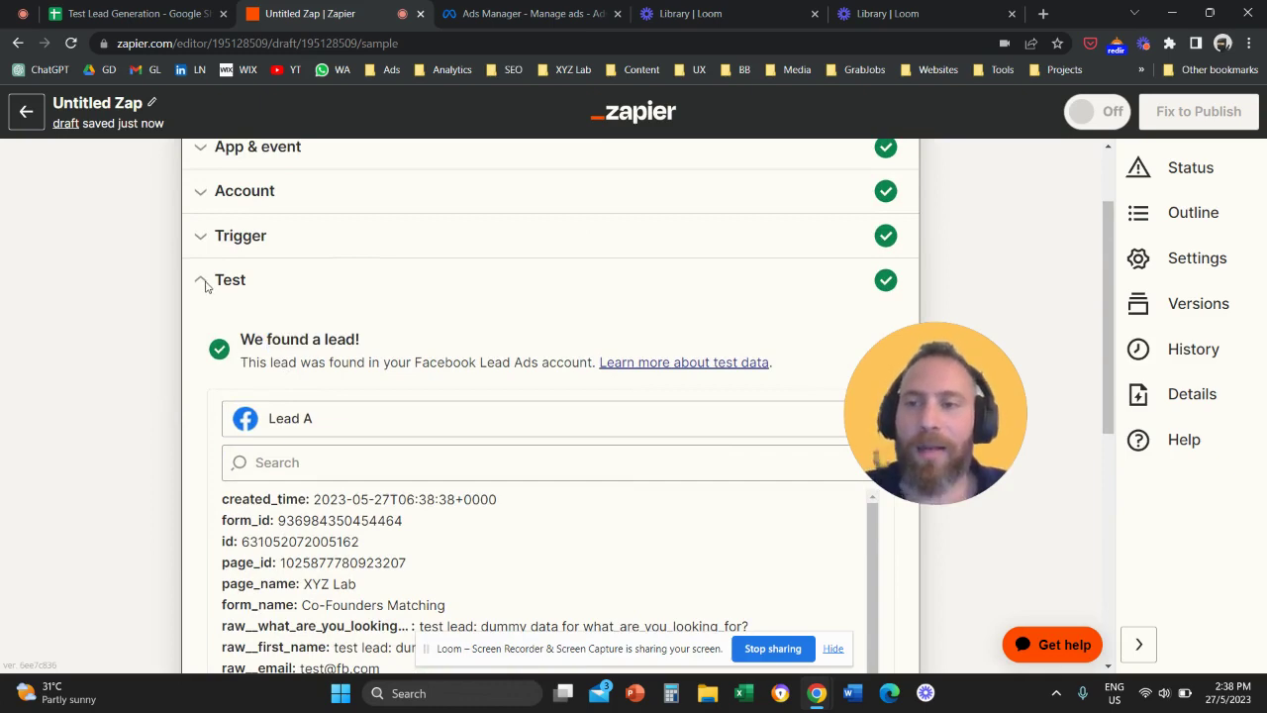
scroll(159, 331, "down", 8)
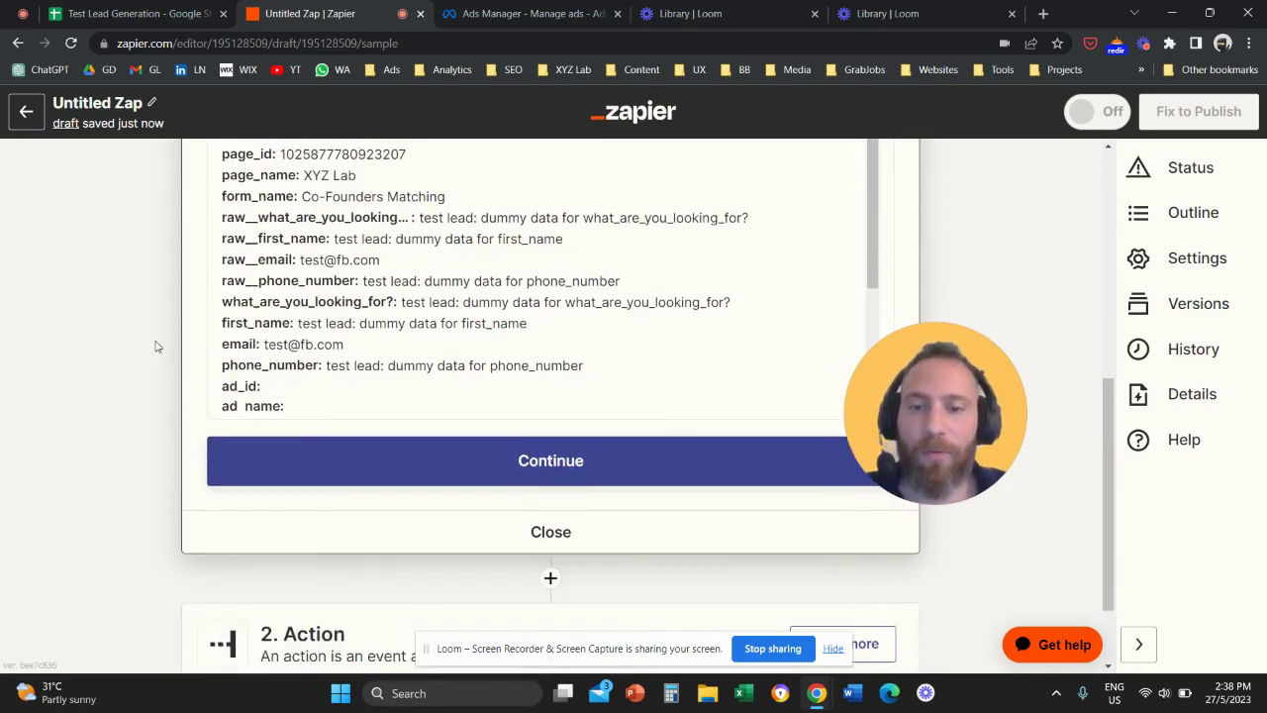
left_click(359, 458)
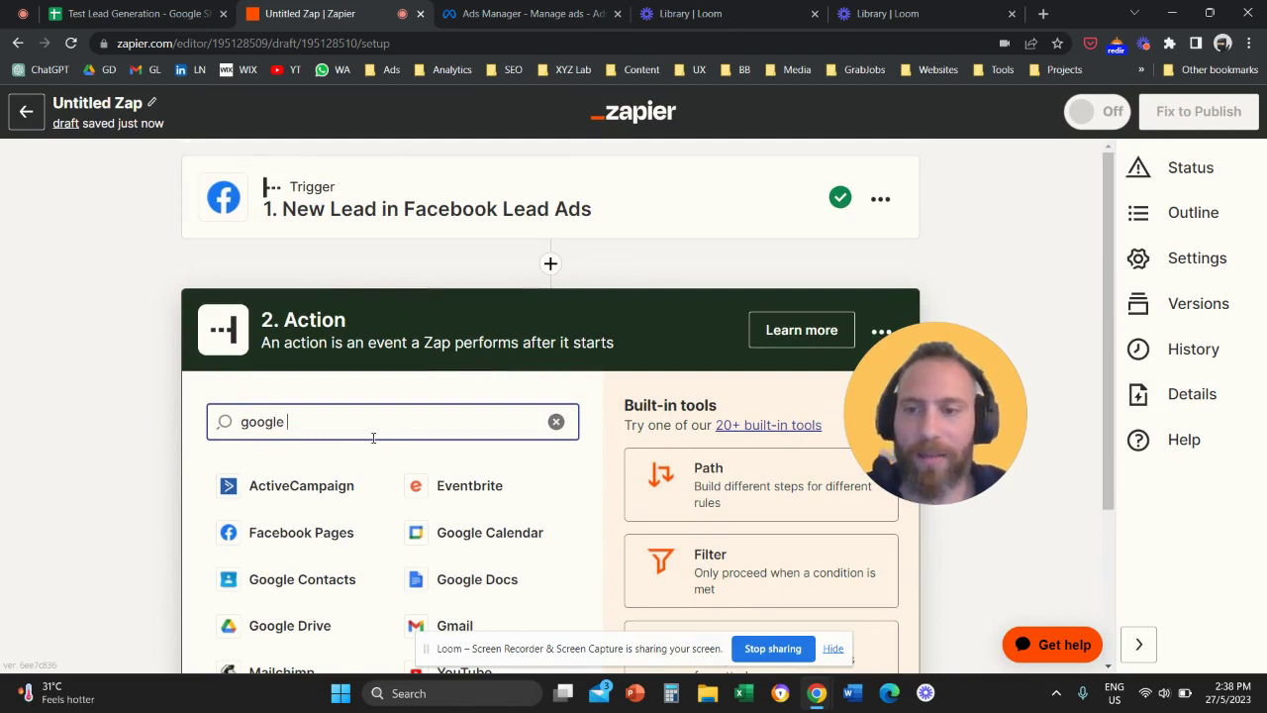
Choose Google Sheets as the action app with the Create Spreadsheet Row event
left_click(350, 476)
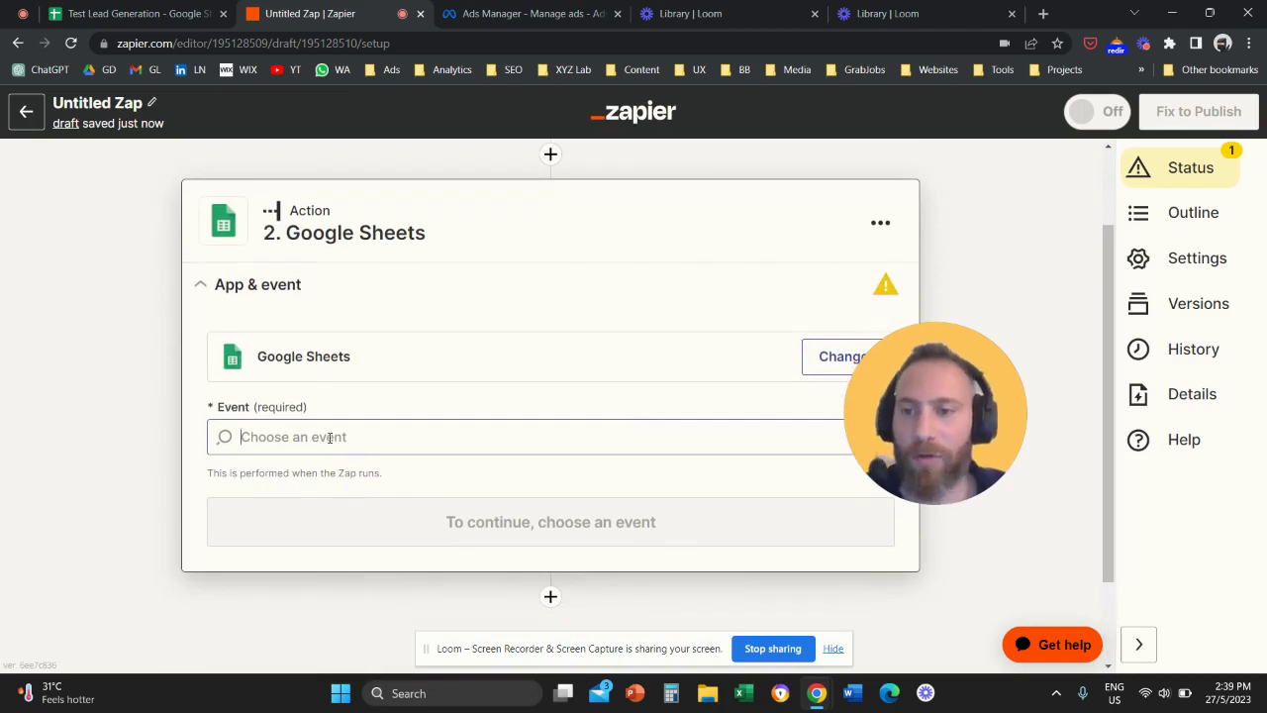
left_click(329, 439)
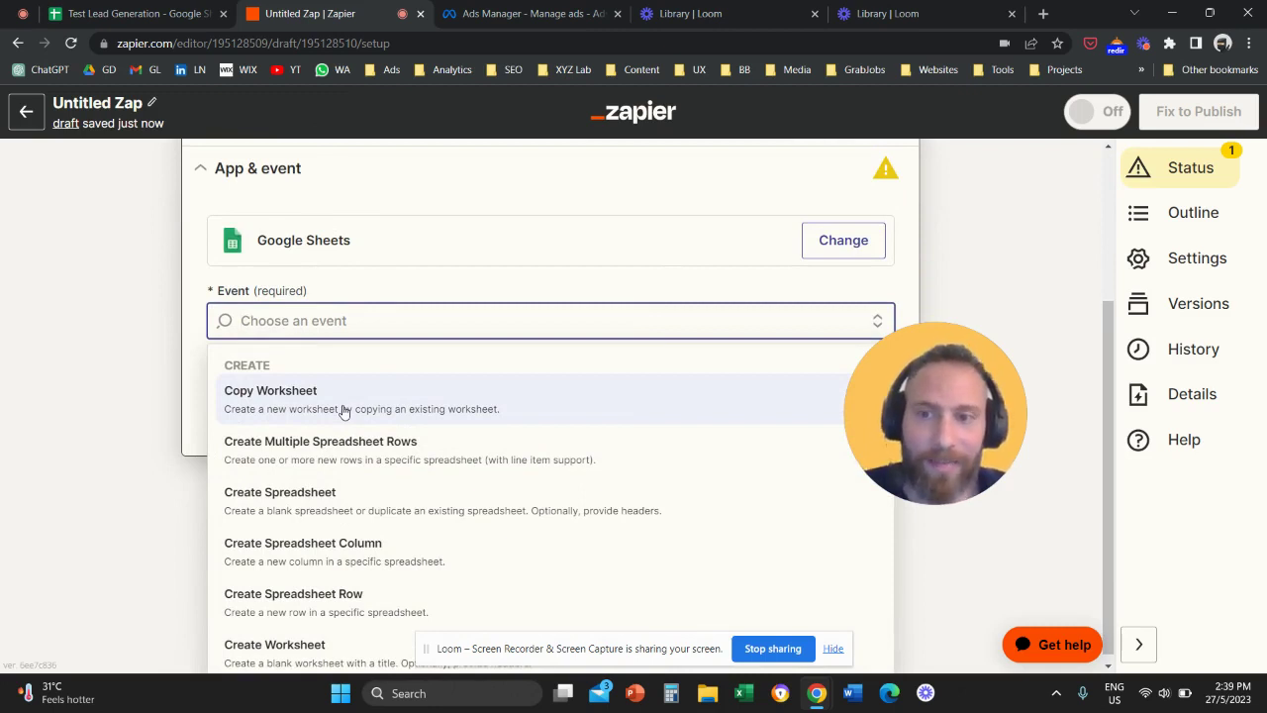
left_click(352, 606)
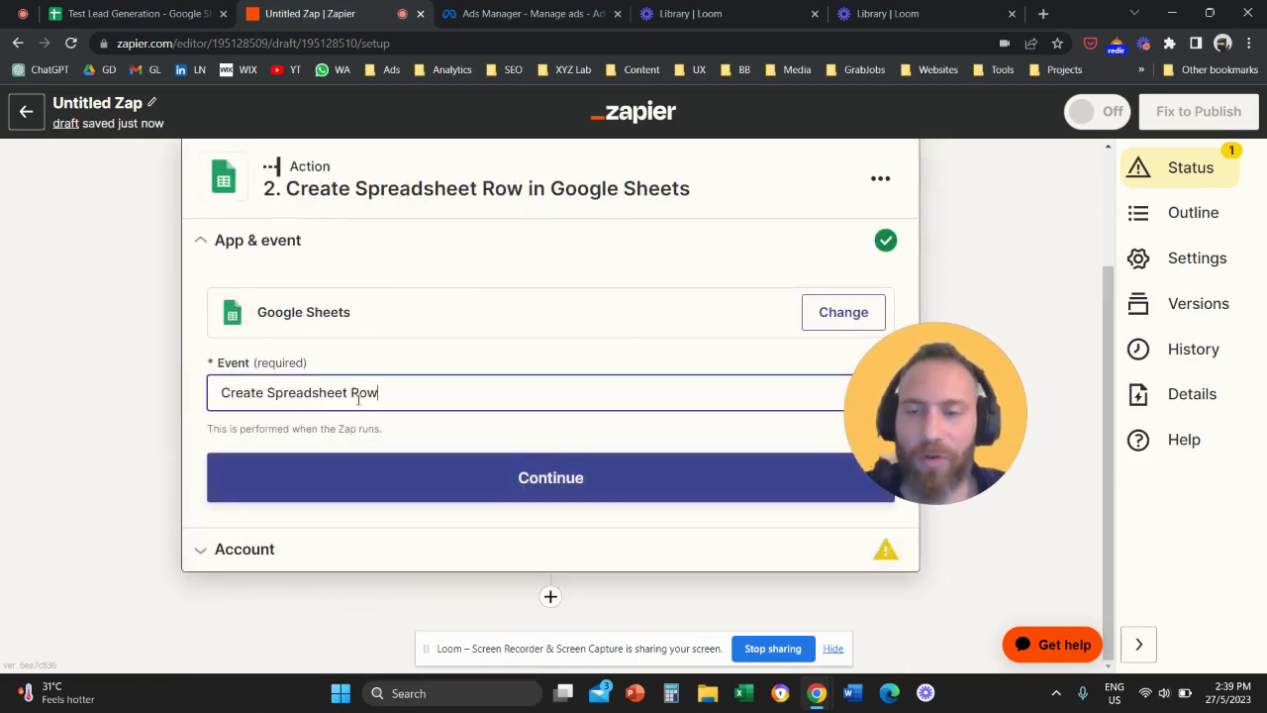
left_click(456, 482)
Connect the personal Gmail Google Sheets account to the action
left_click_drag(935, 413, 1003, 440)
left_click(857, 411)
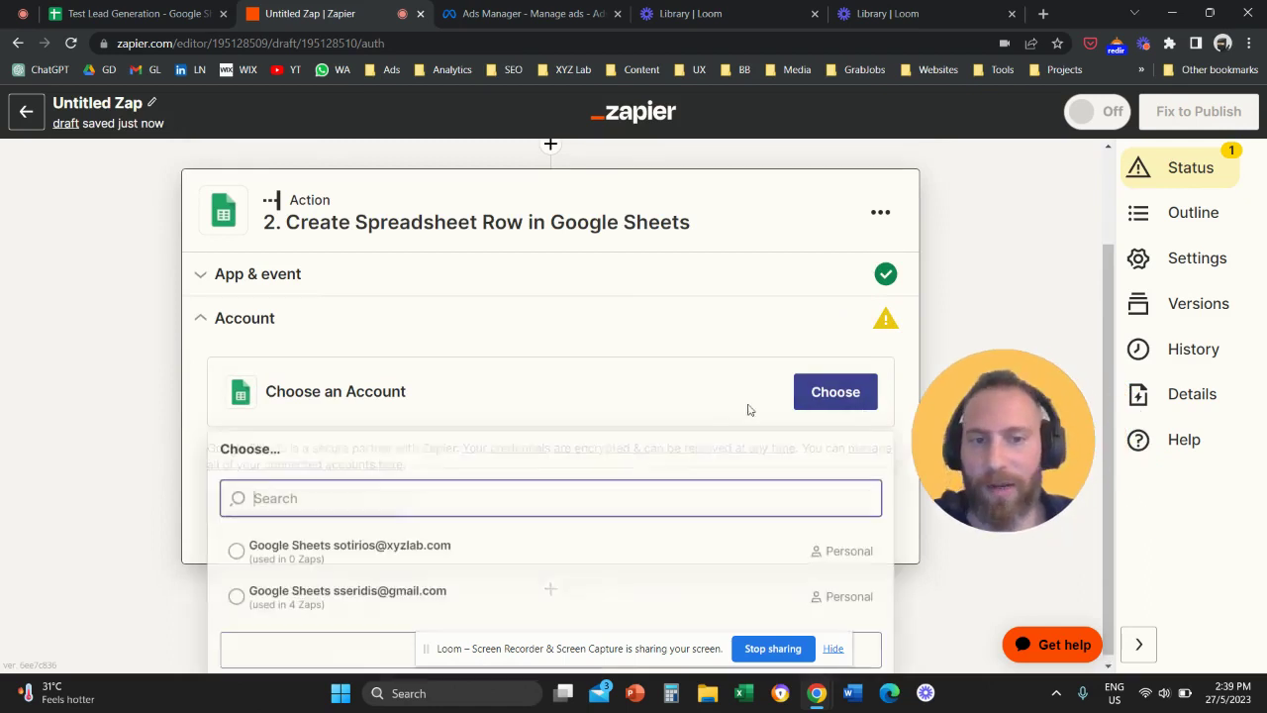
left_click(414, 599)
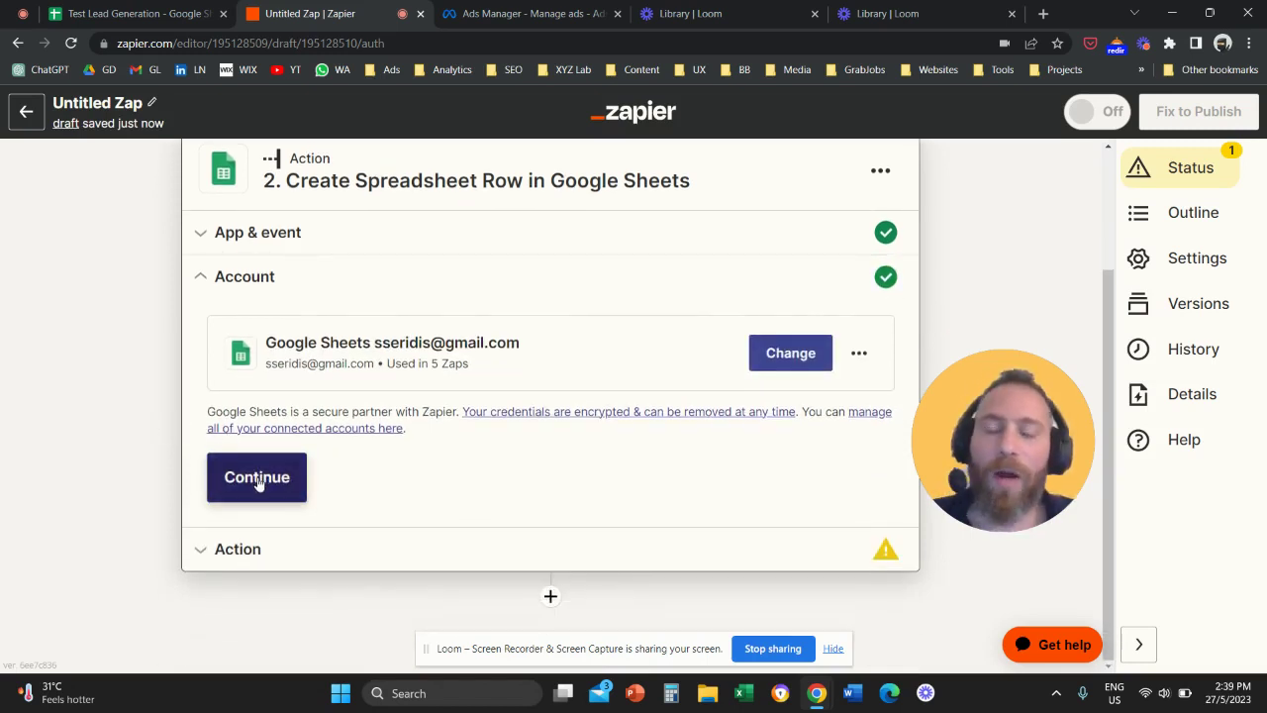
Target My Google Drive, spreadsheet Test Lead Generation, worksheet Sheet1, then view that spreadsheet
left_click(256, 478)
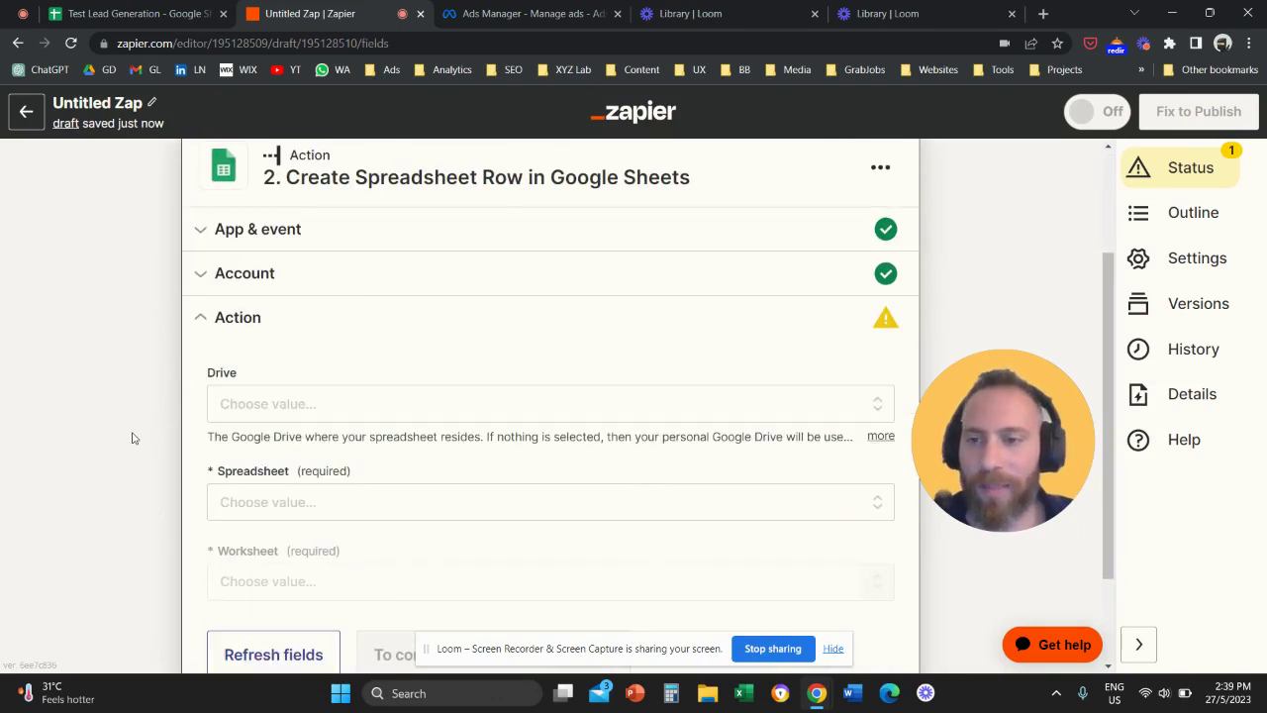
left_click(258, 404)
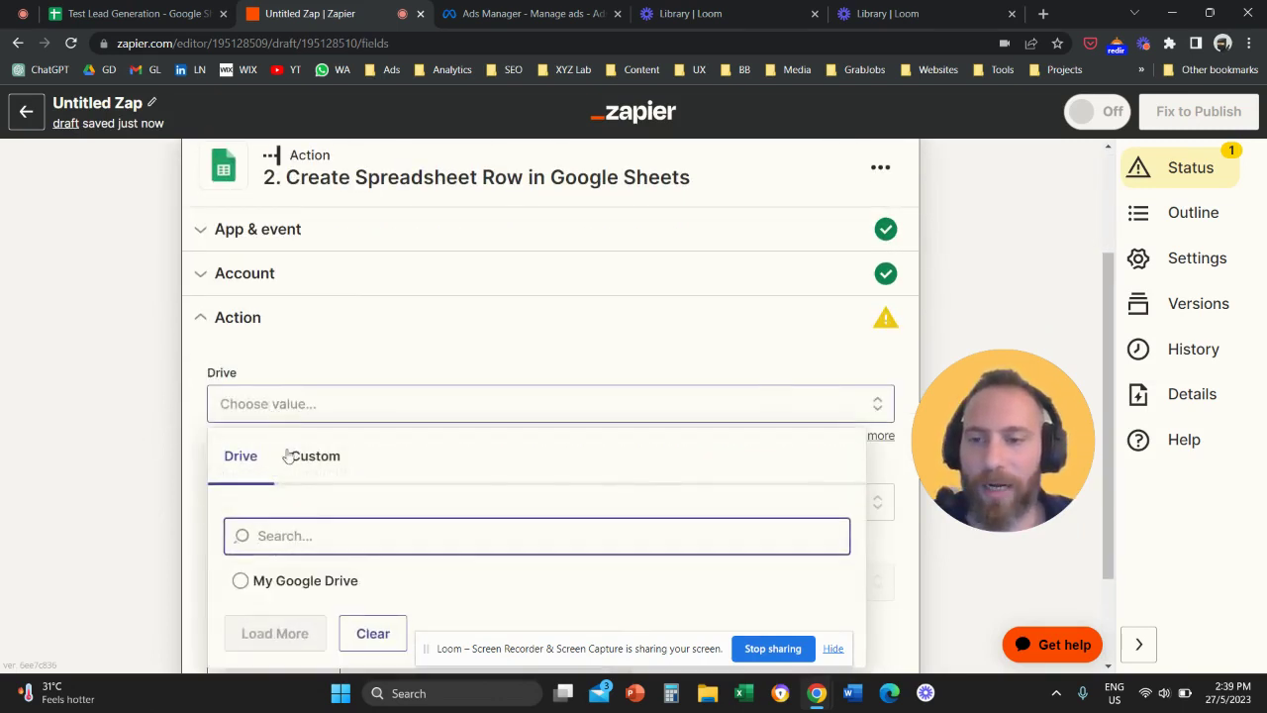
left_click(270, 580)
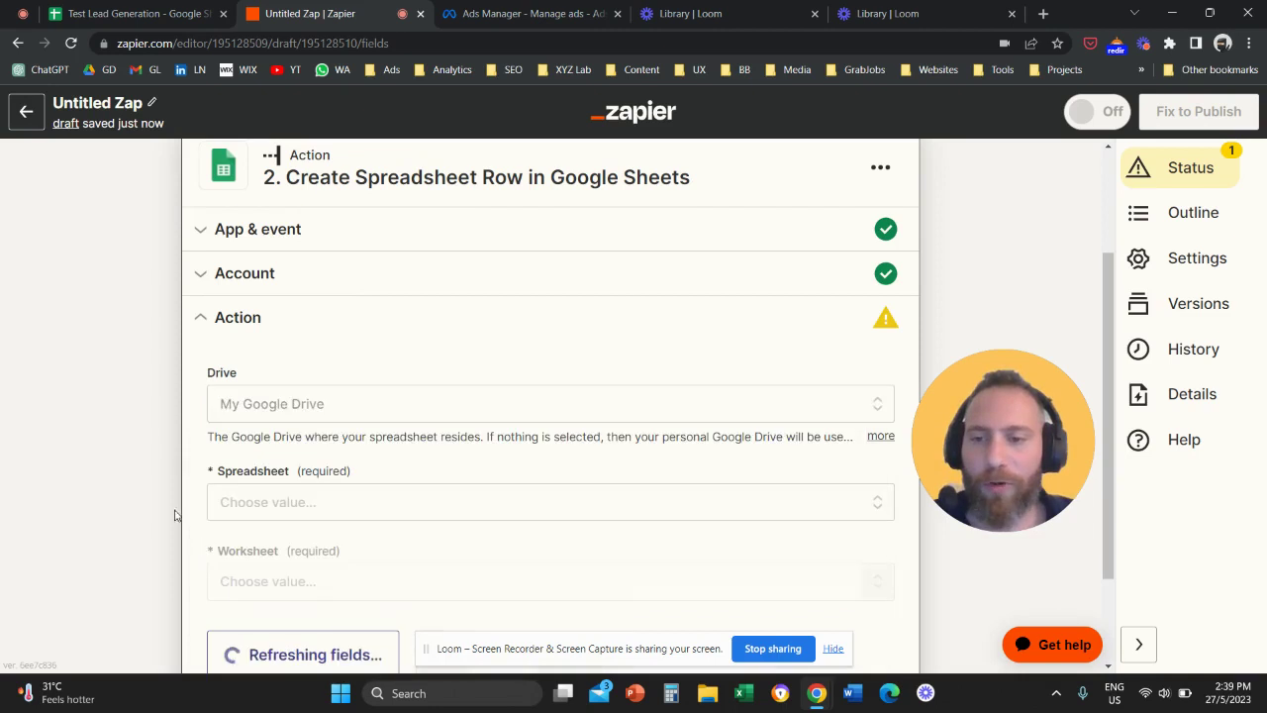
left_click(286, 505)
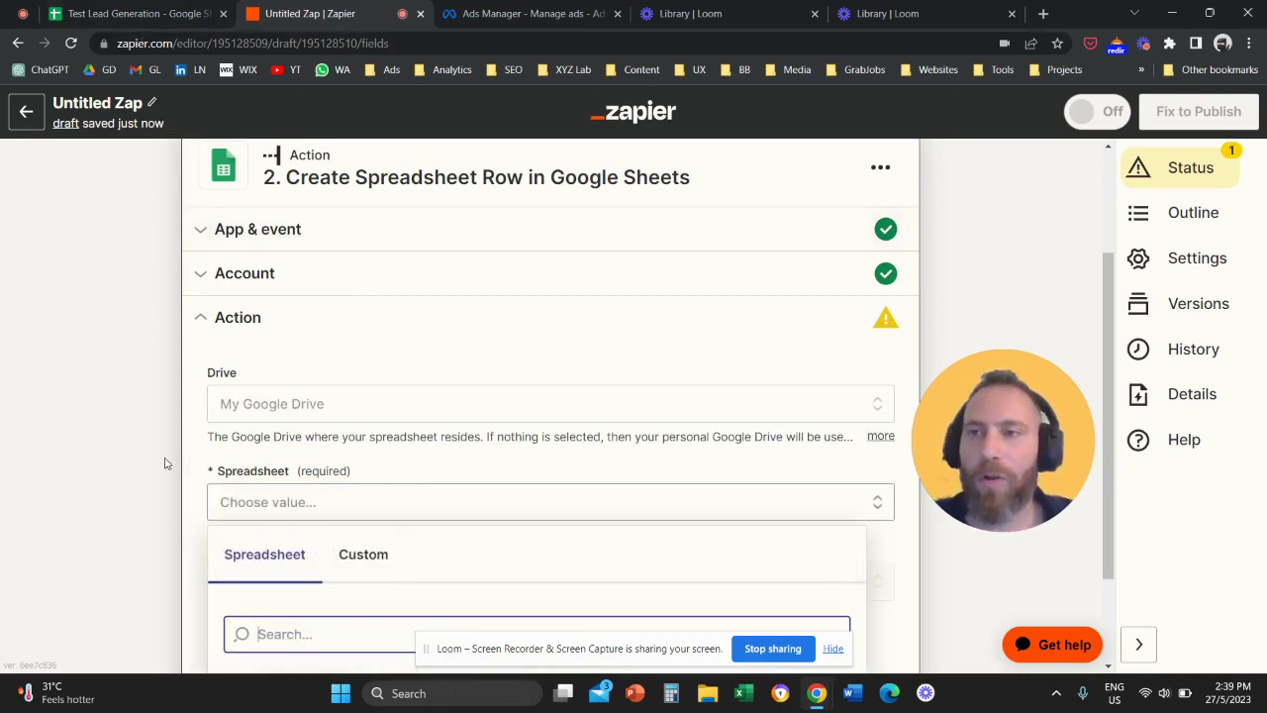
scroll(167, 463, "down", 2)
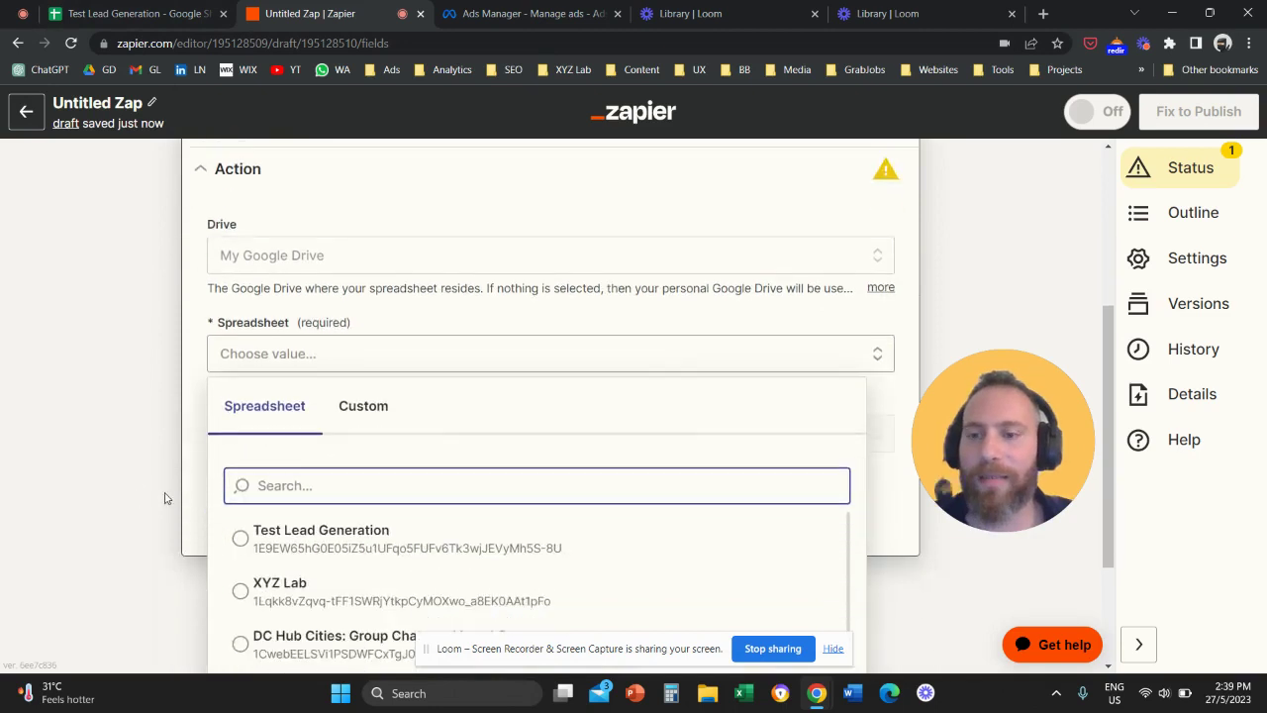
left_click(304, 532)
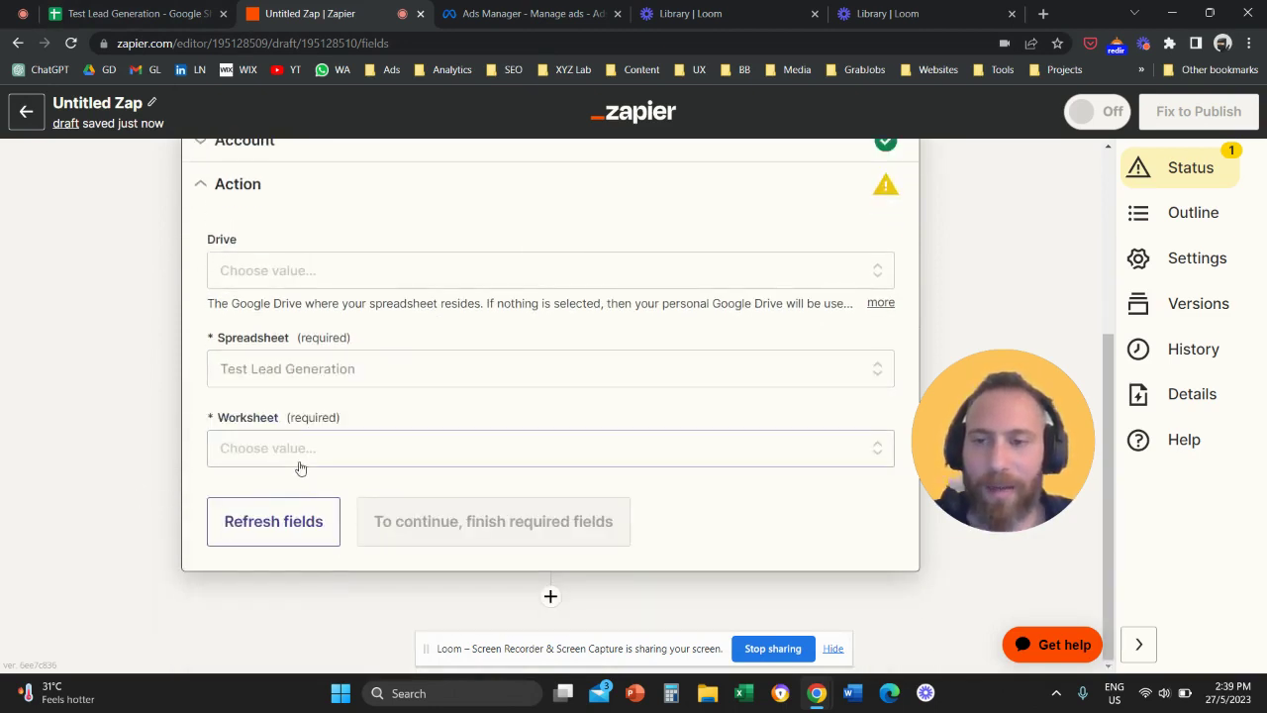
left_click(271, 450)
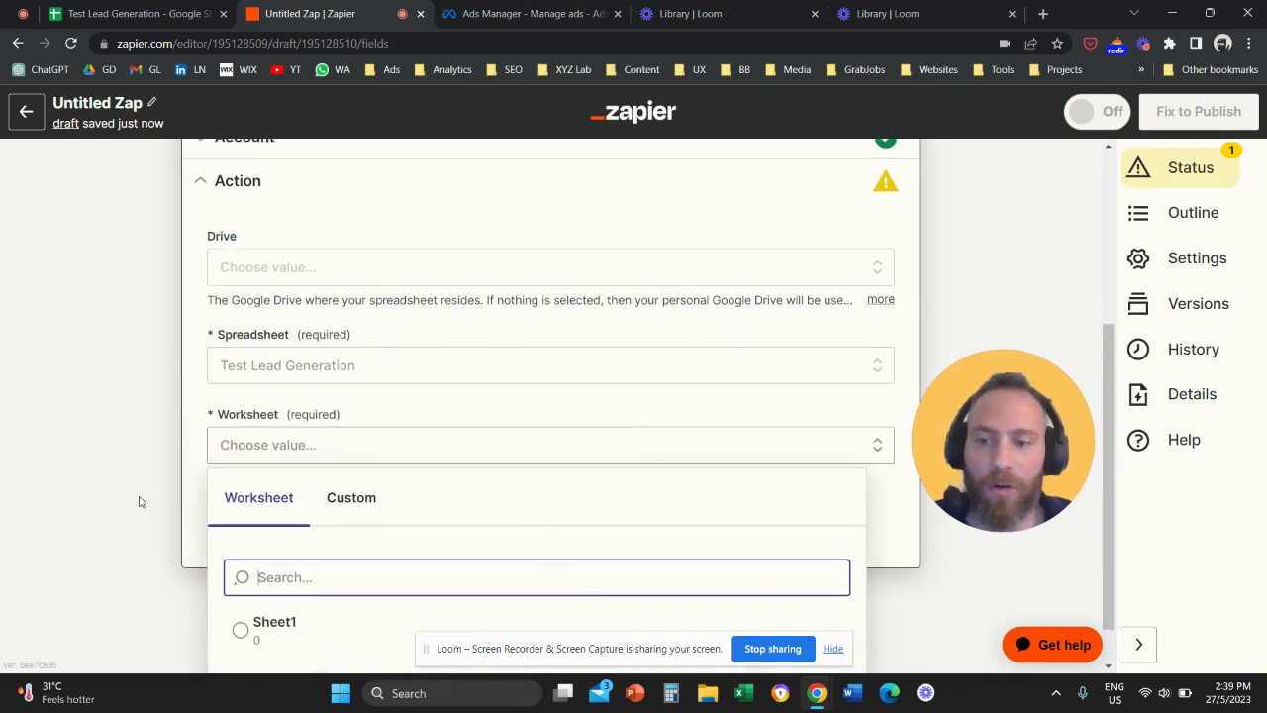
left_click(274, 574)
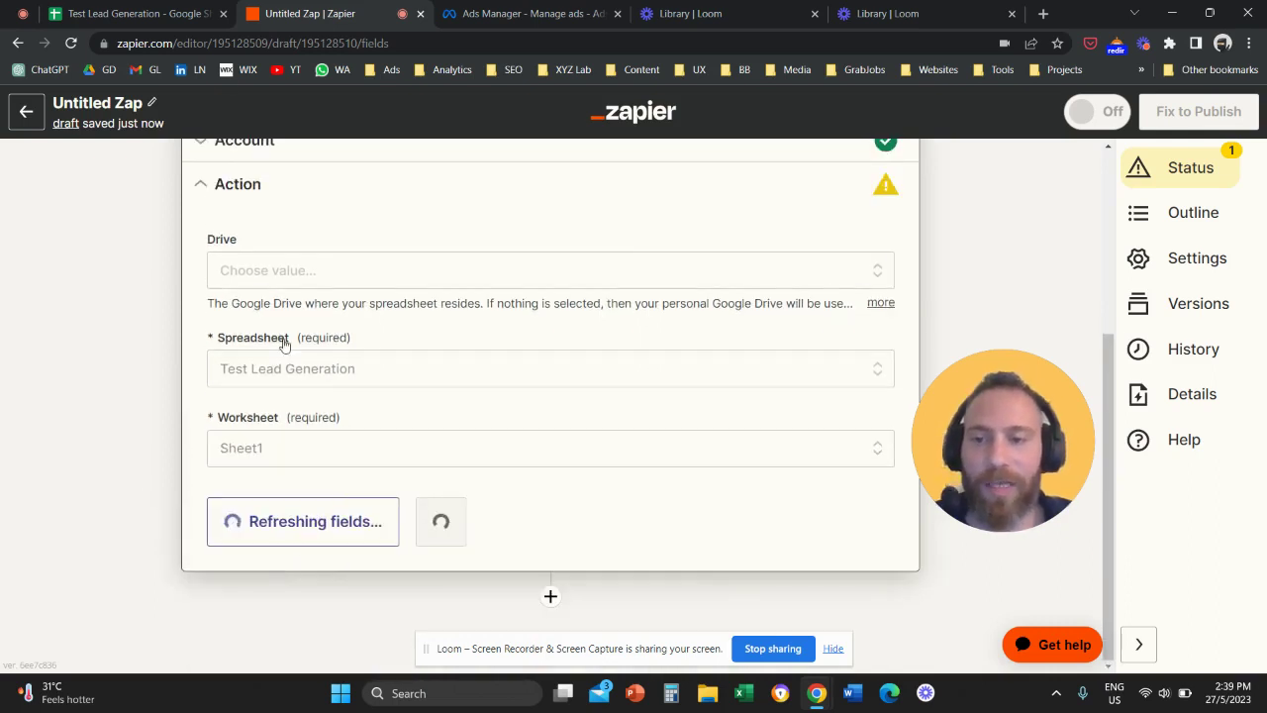
left_click(178, 10)
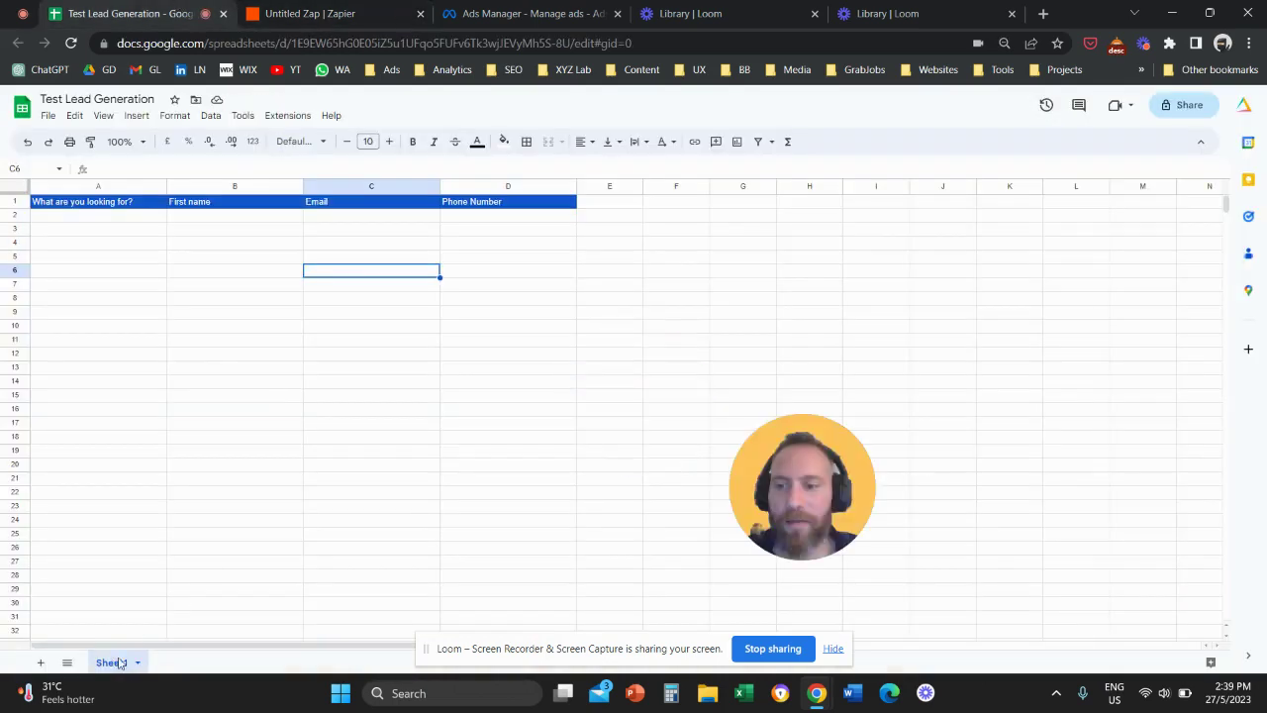
Check the spreadsheet's row-1 column headers, up to Phone Number in D1
left_click(376, 6)
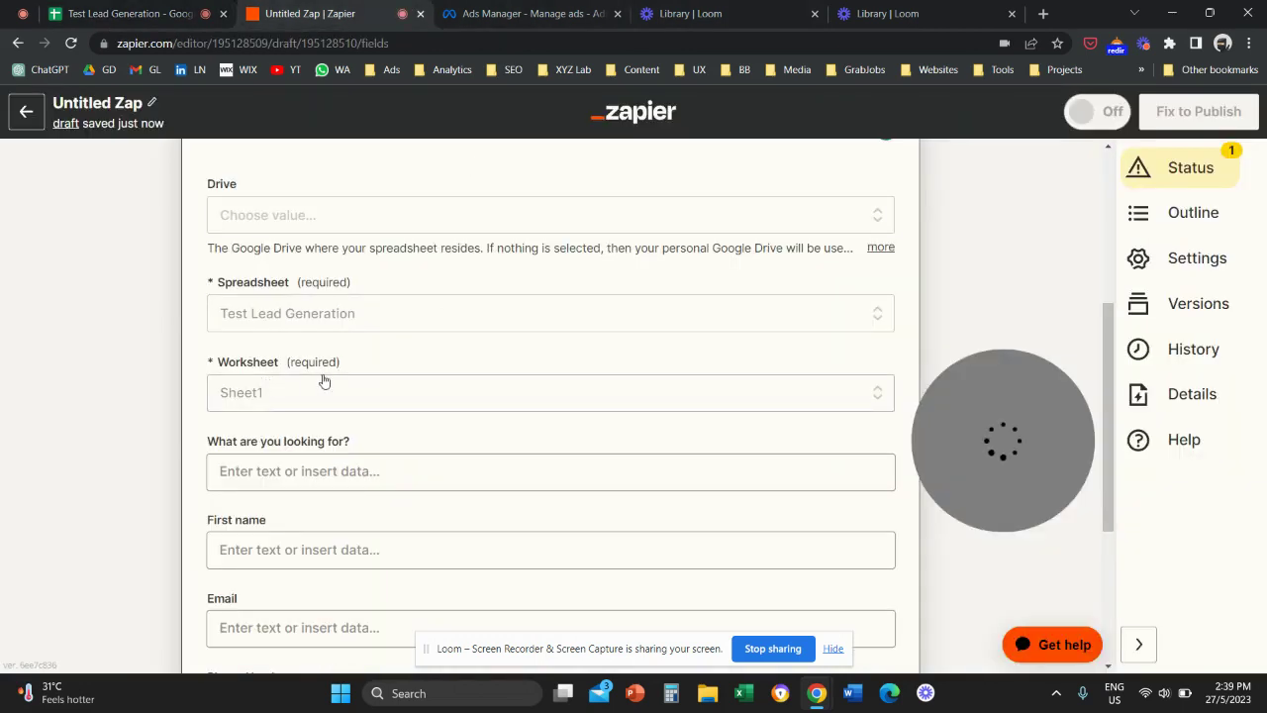
scroll(290, 463, "down", 1)
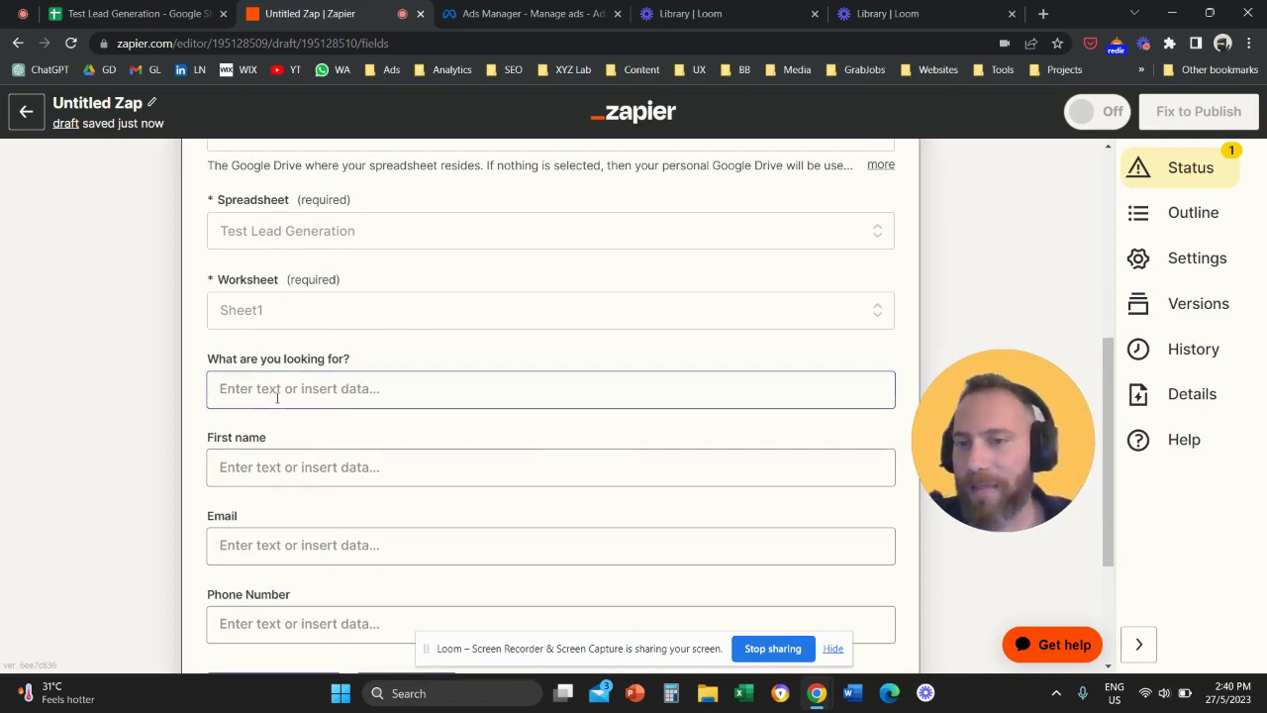
left_click(149, 13)
left_click_drag(827, 495, 489, 358)
left_click(101, 207)
left_click(194, 205)
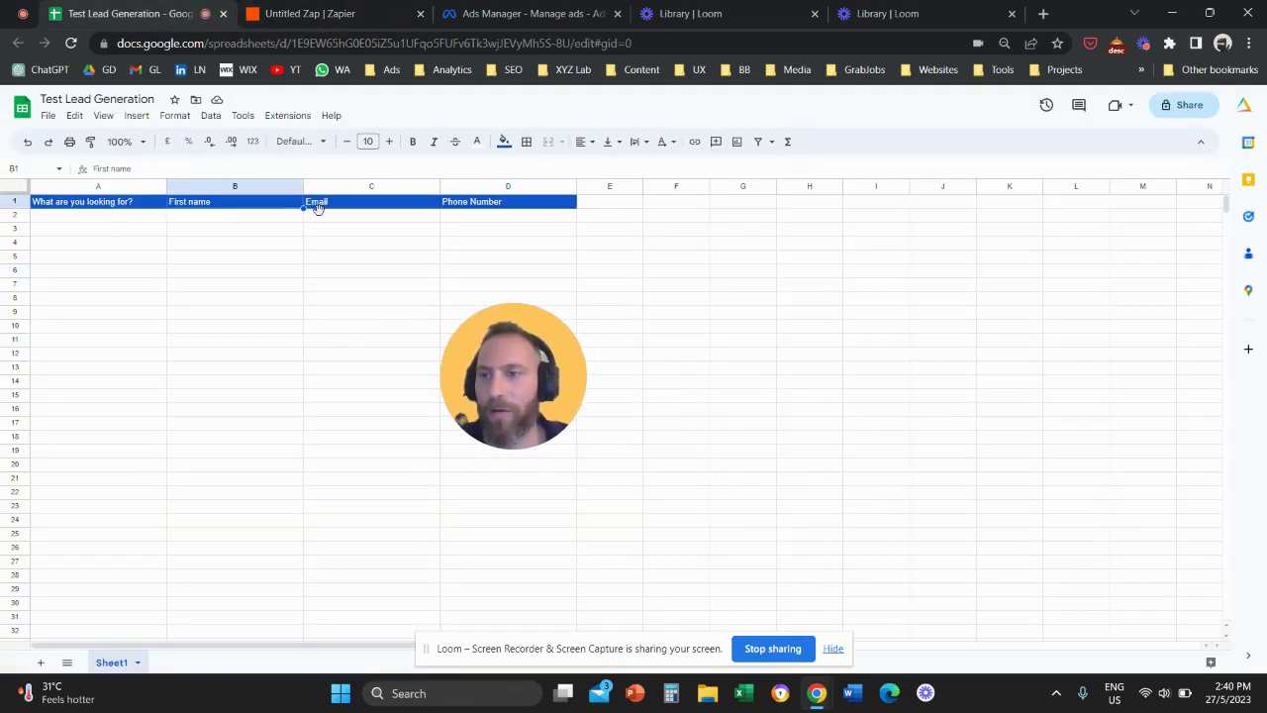
left_click(319, 207)
left_click(475, 210)
Back in the zap editor, start filling the 'What are you looking for?' field
left_click(320, 8)
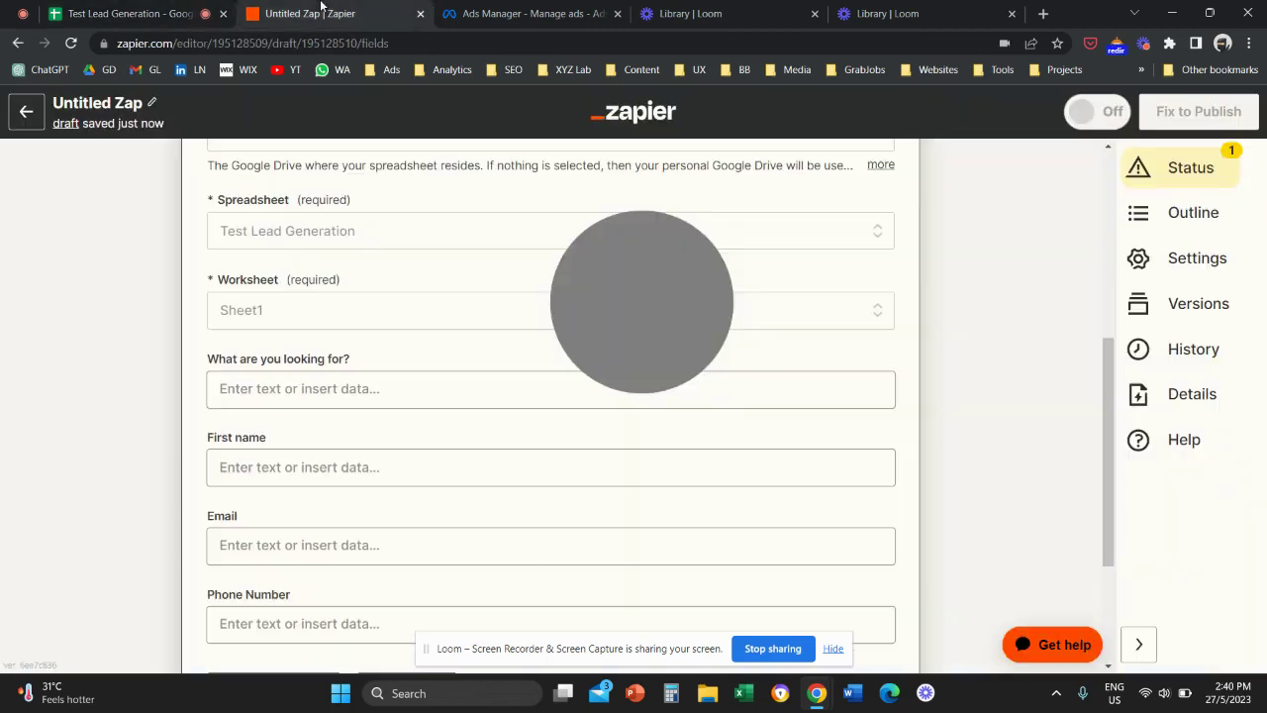
left_click_drag(640, 275, 897, 318)
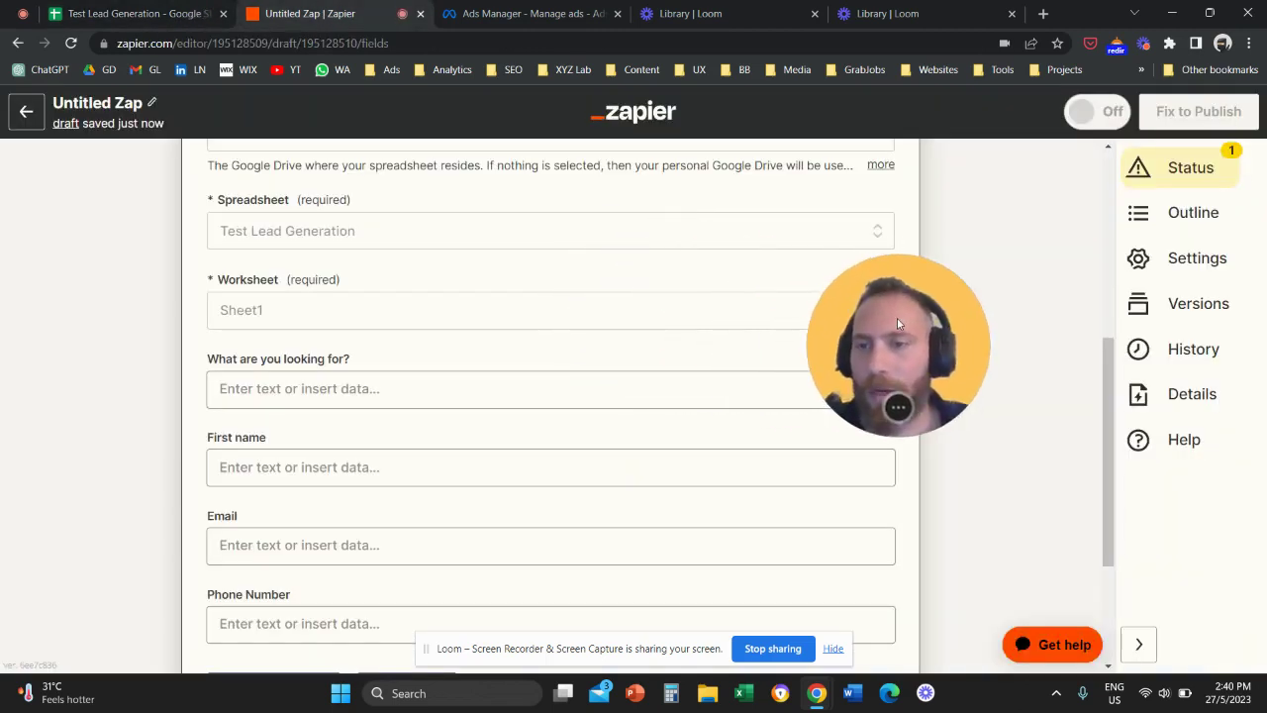
left_click(327, 391)
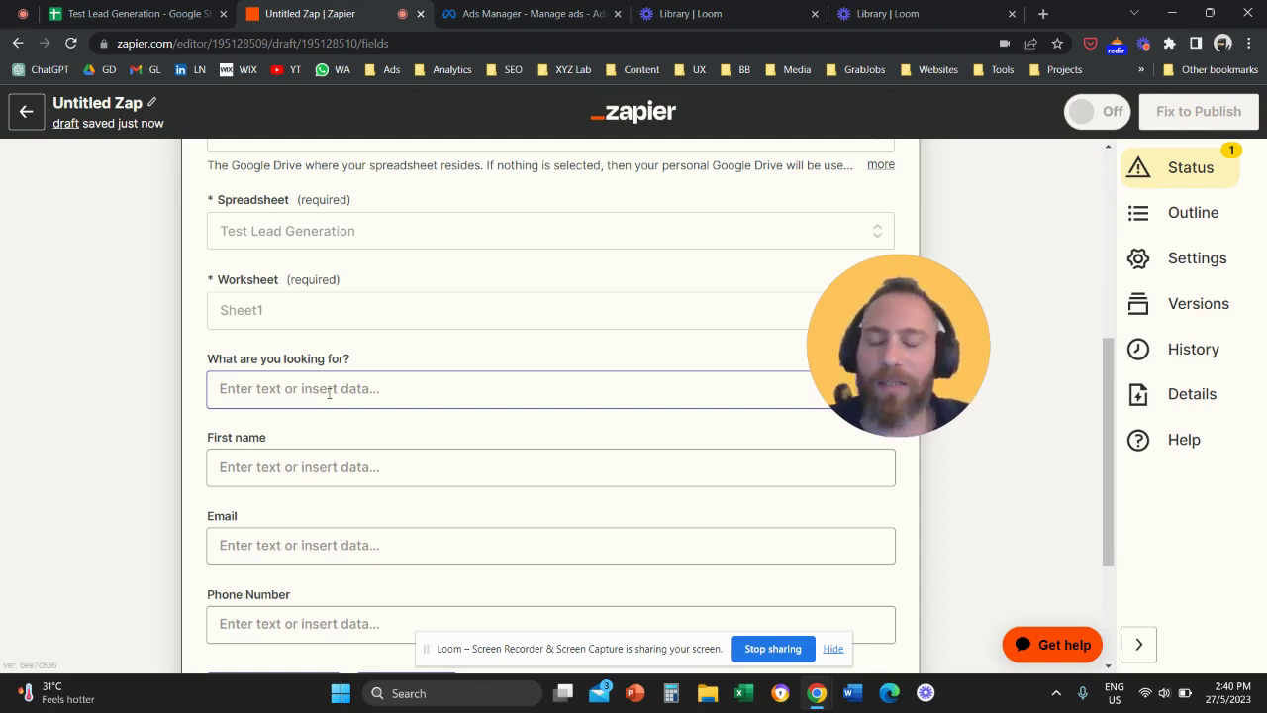
Map the 'What are you looking for?' column to the What Are You Looking For lead field
left_click(317, 393)
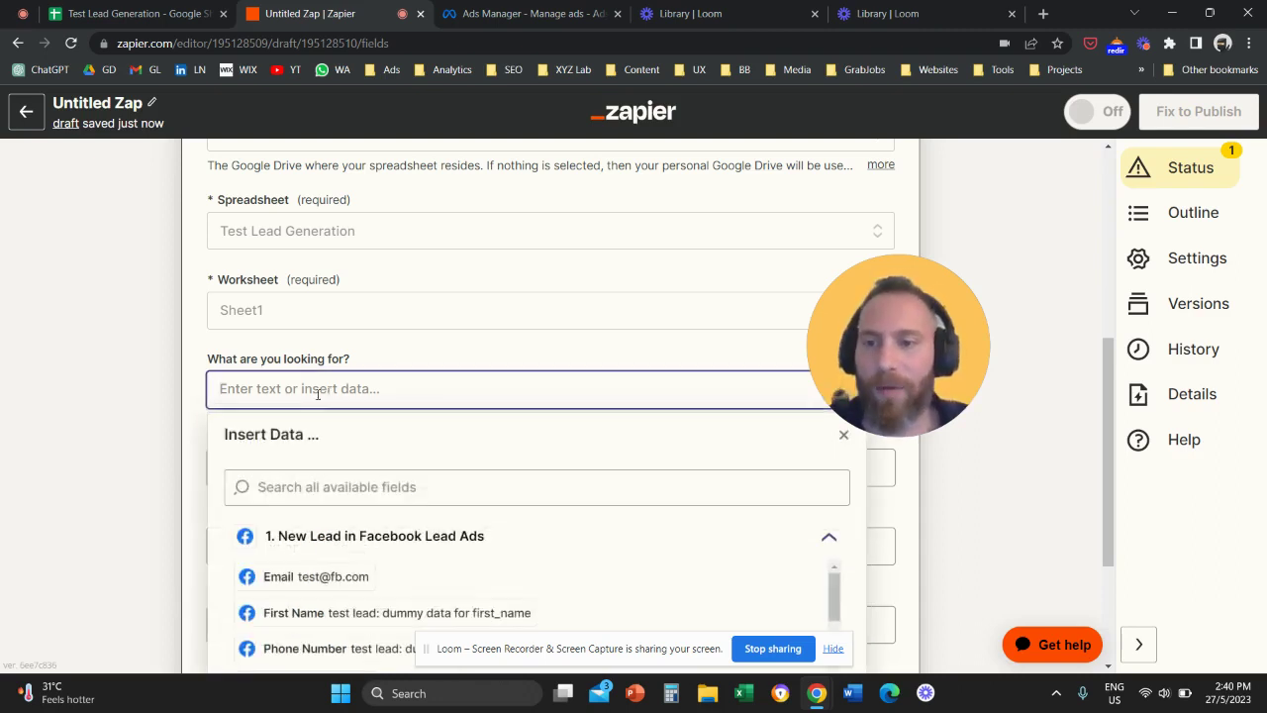
scroll(129, 444, "down", 2)
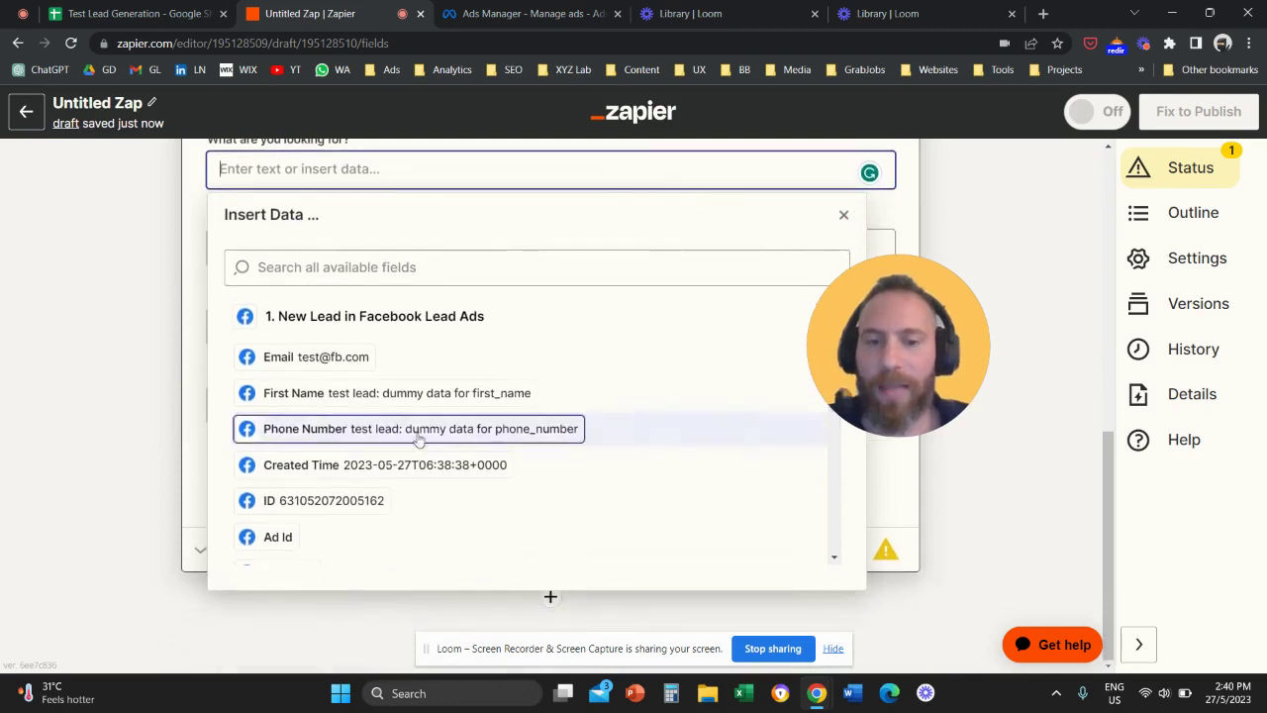
scroll(514, 414, "down", 1)
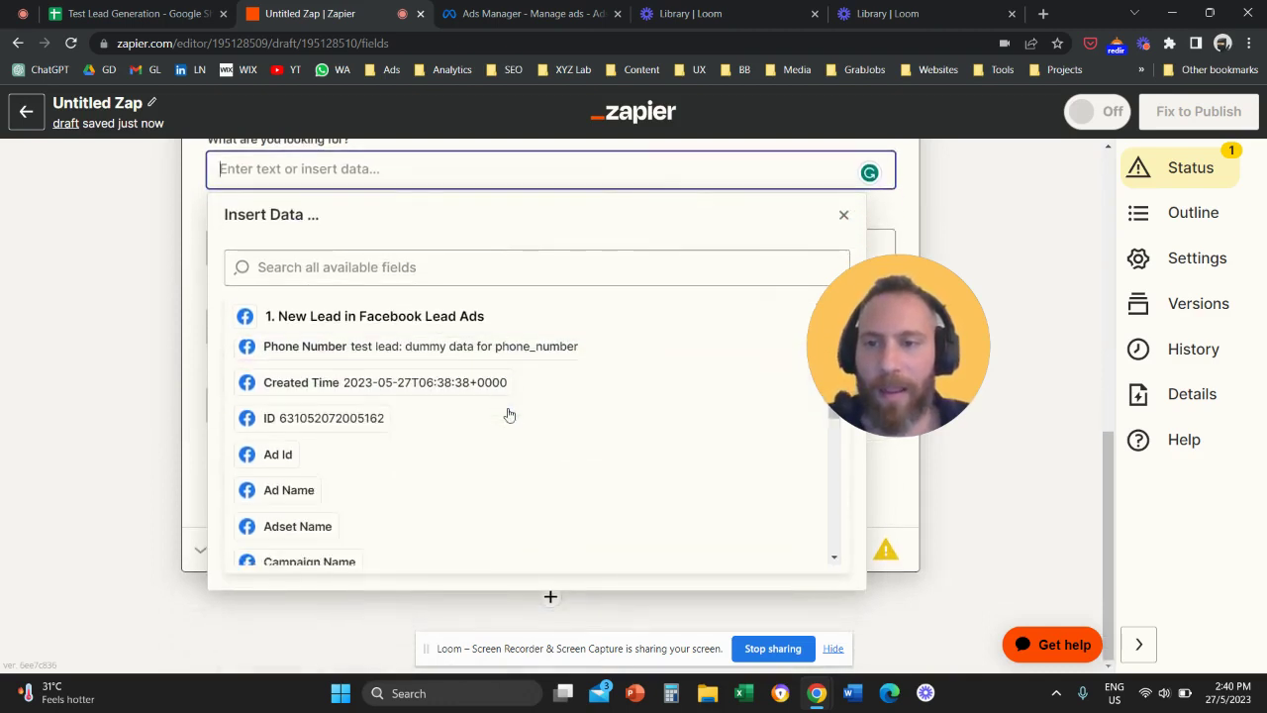
left_click(380, 268)
type("looking")
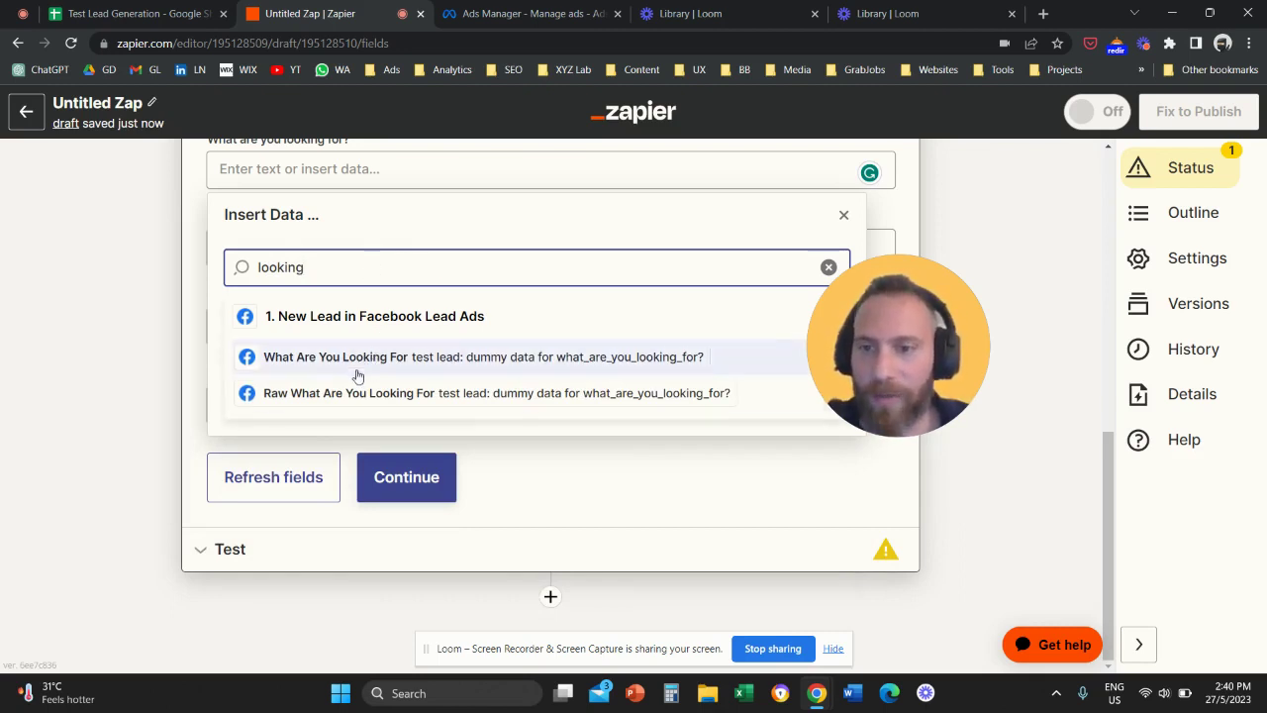
left_click(367, 363)
left_click(132, 356)
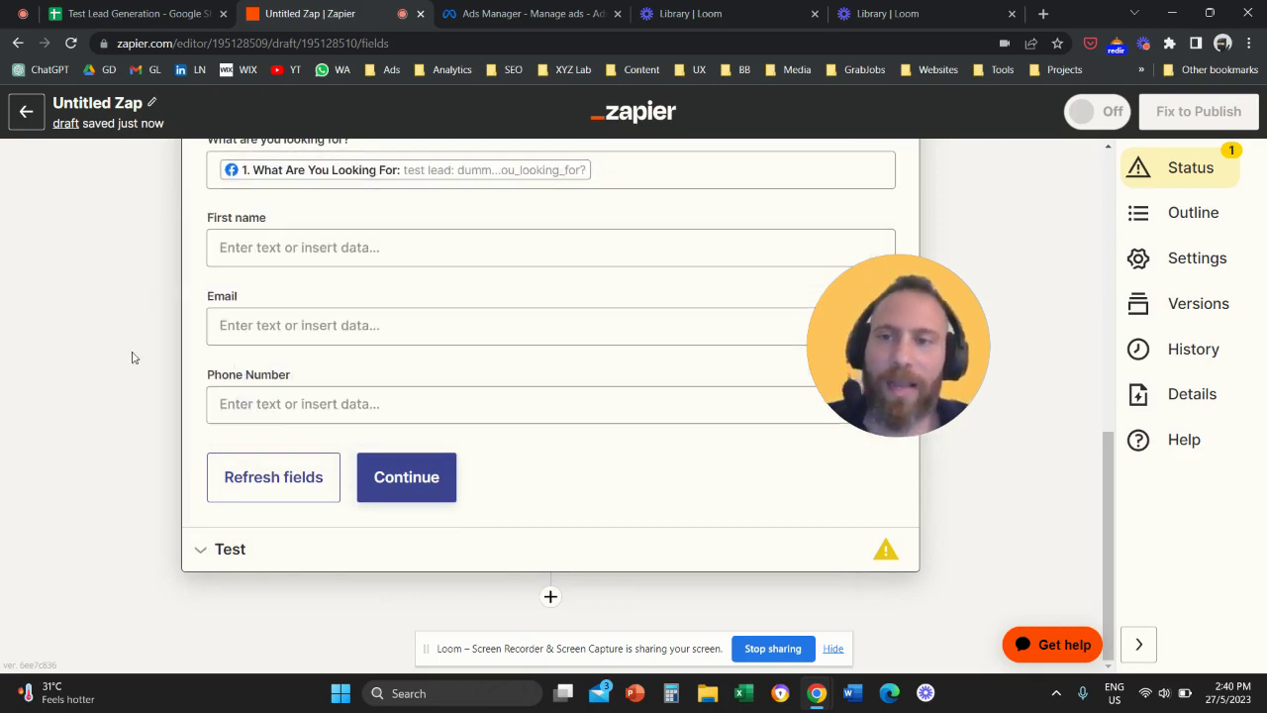
scroll(134, 359, "up", 1)
scroll(134, 359, "up", 1)
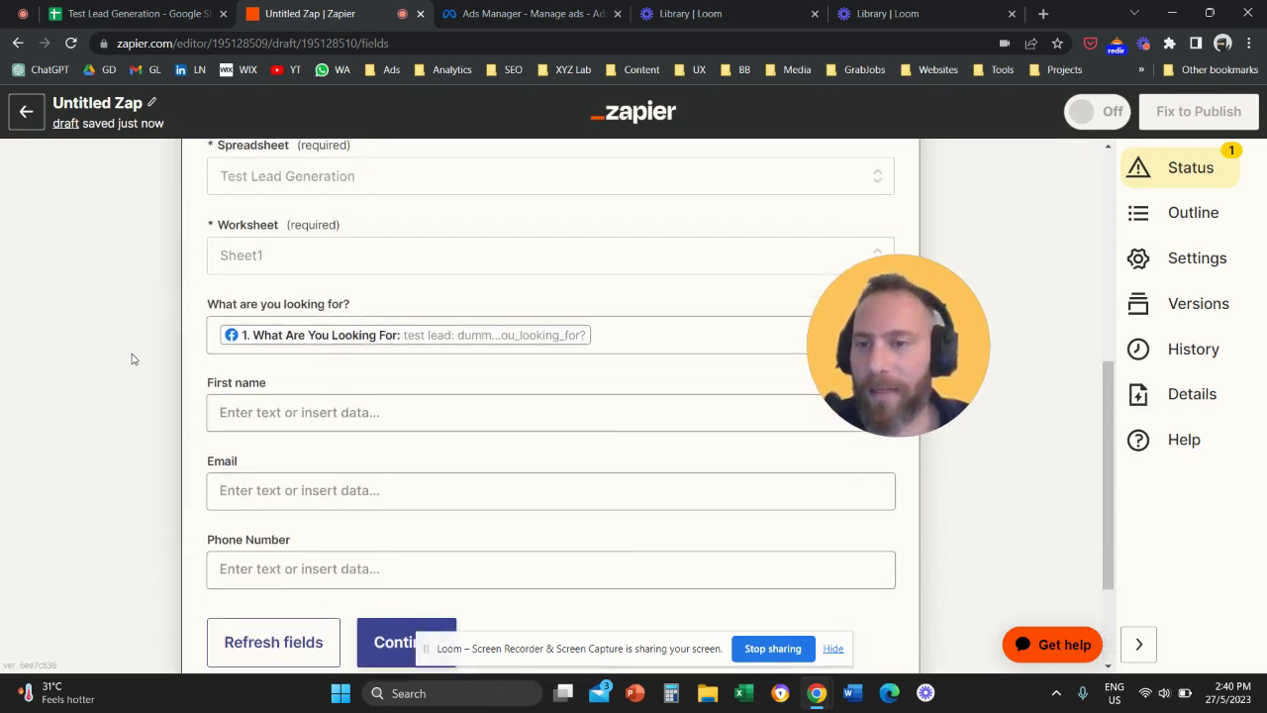
Map First name, Email and Phone Number to their matching Facebook lead fields
left_click(371, 412)
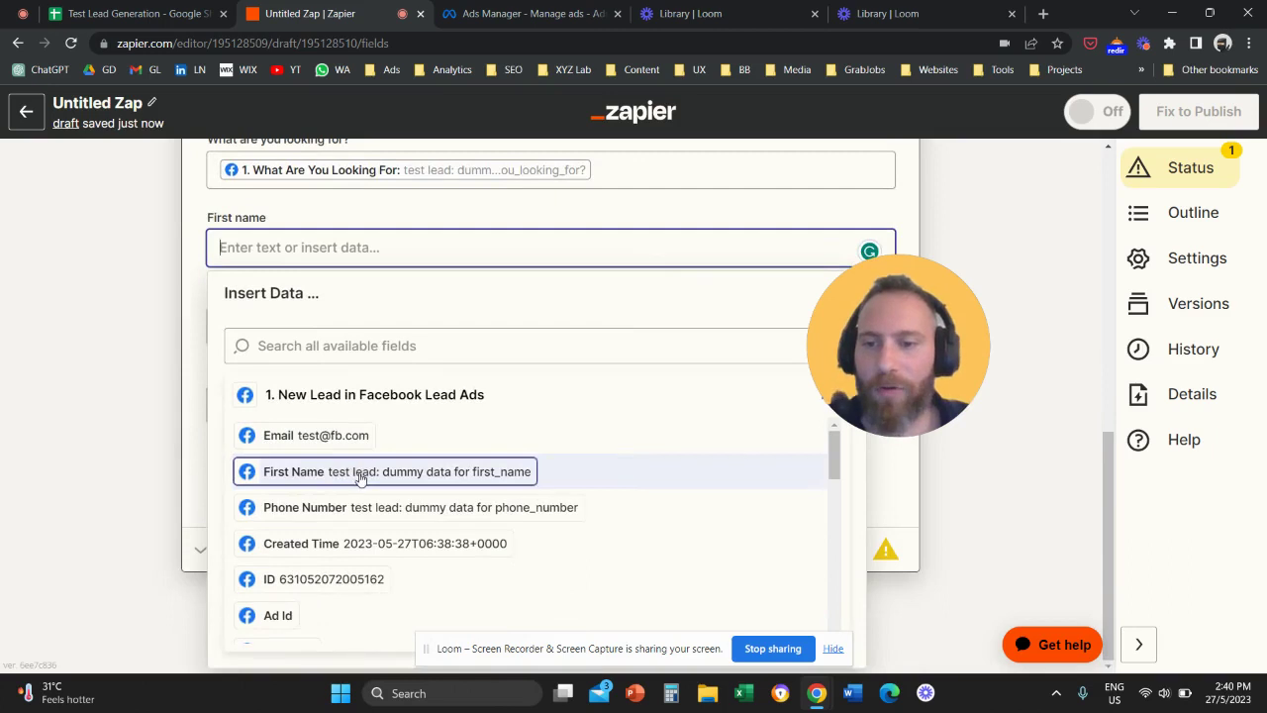
left_click(361, 475)
left_click(164, 364)
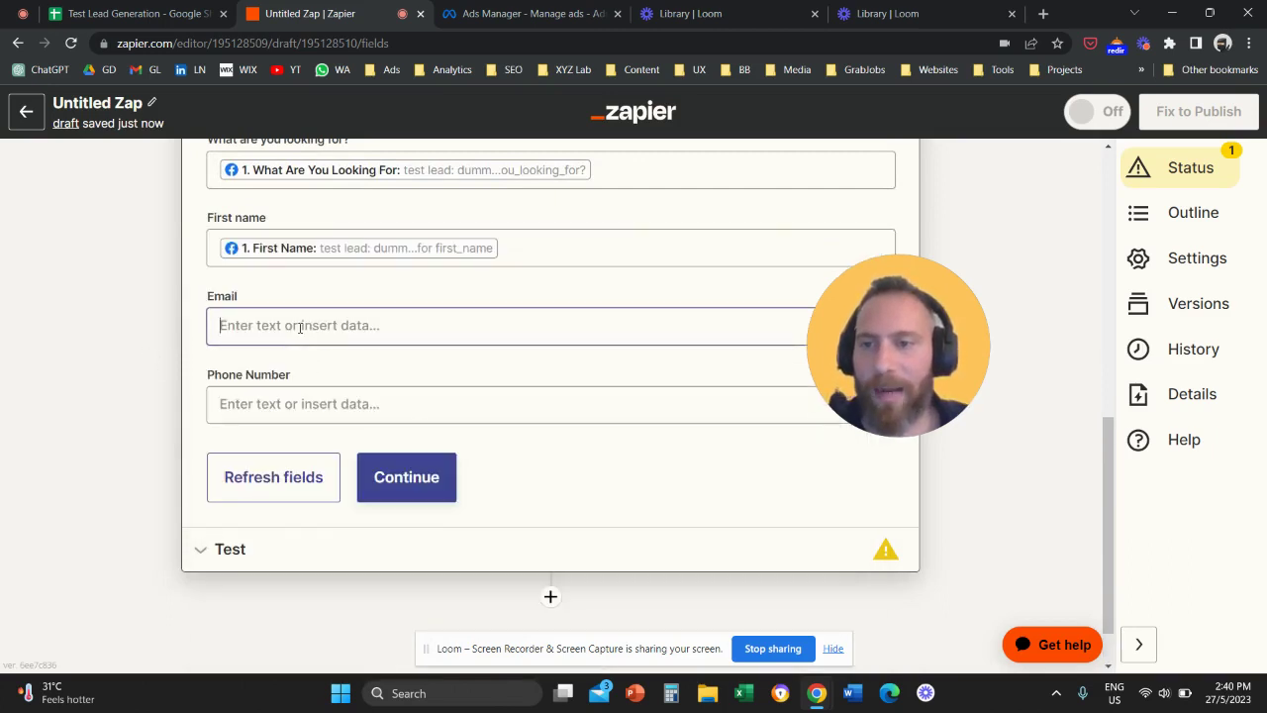
left_click(300, 328)
left_click(312, 514)
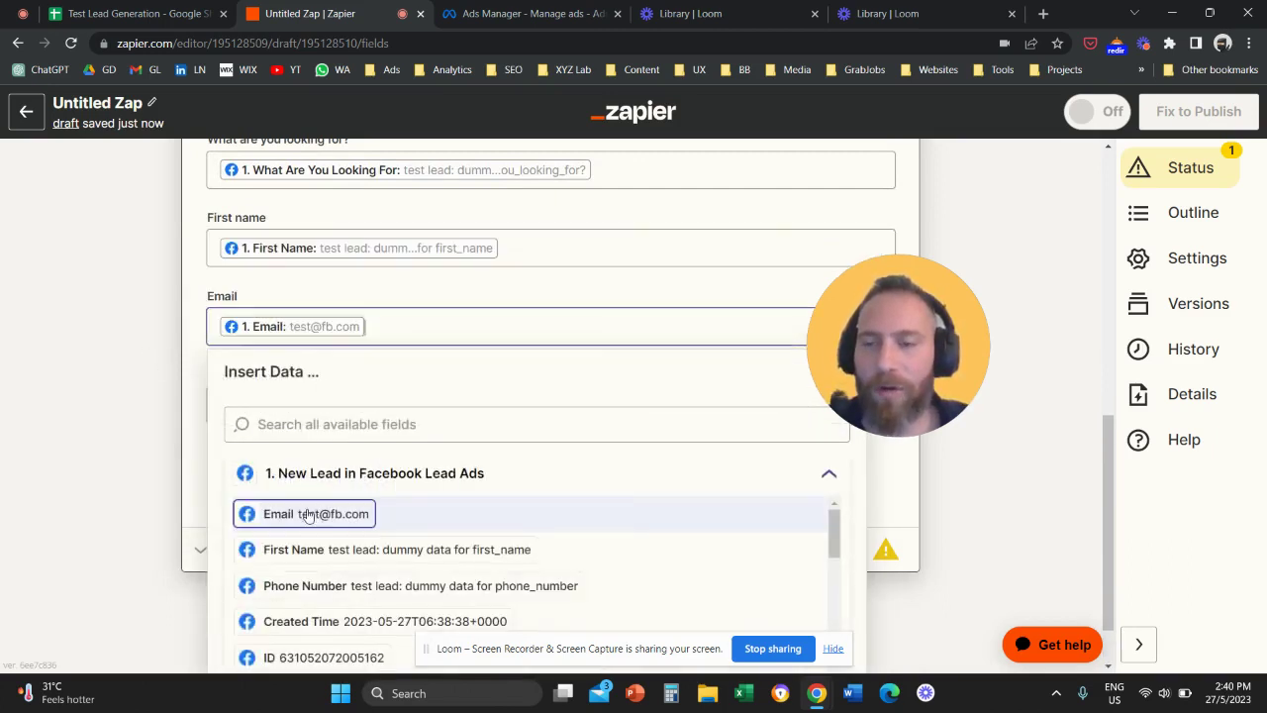
left_click(175, 411)
left_click(339, 413)
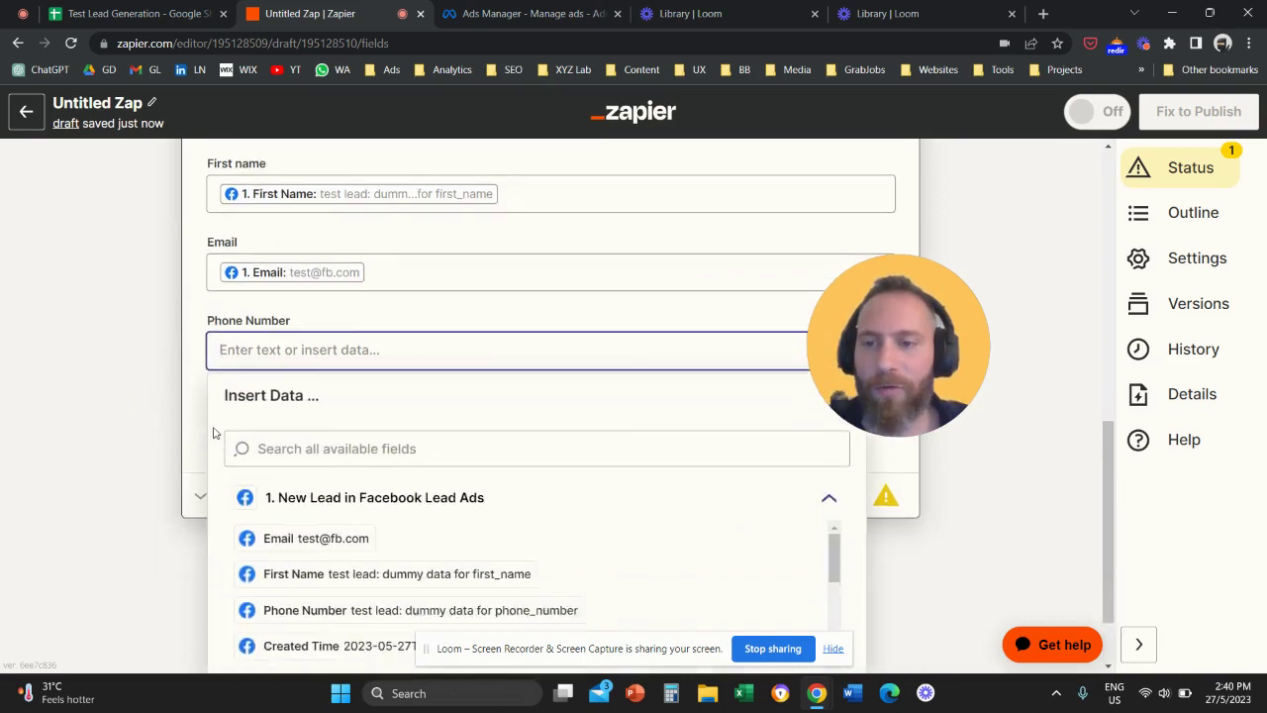
scroll(185, 473, "down", 2)
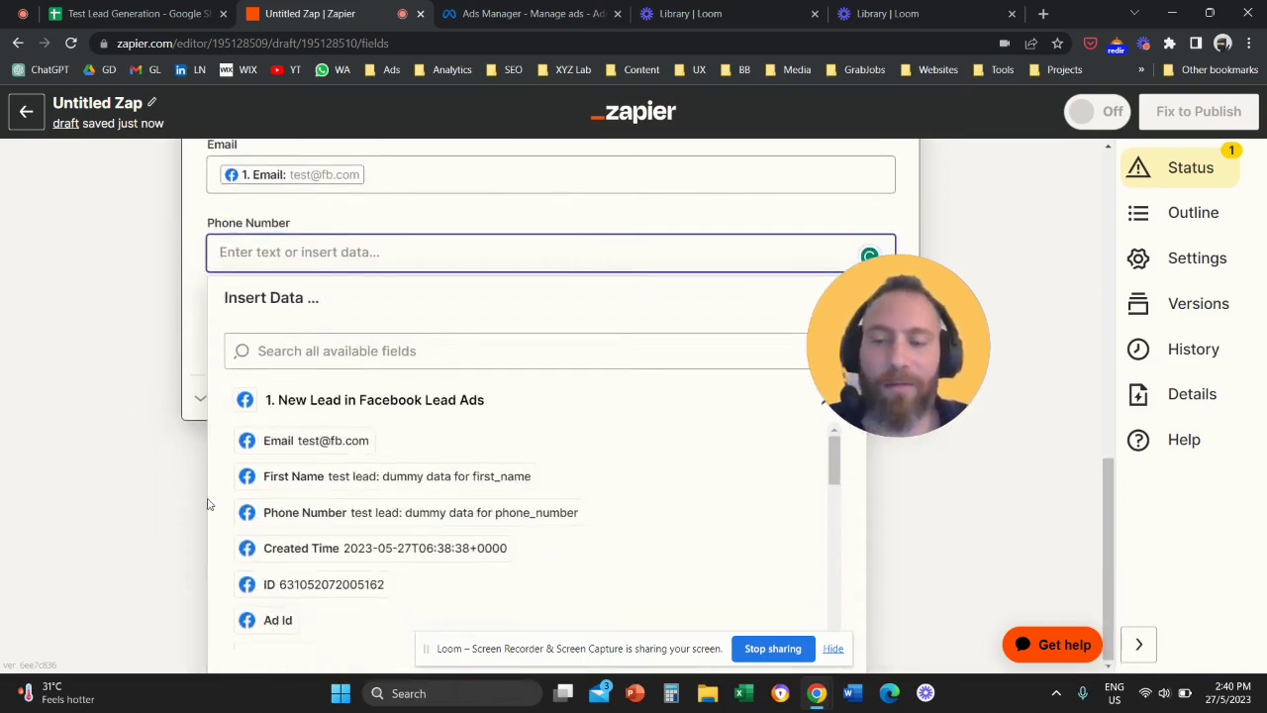
left_click(320, 518)
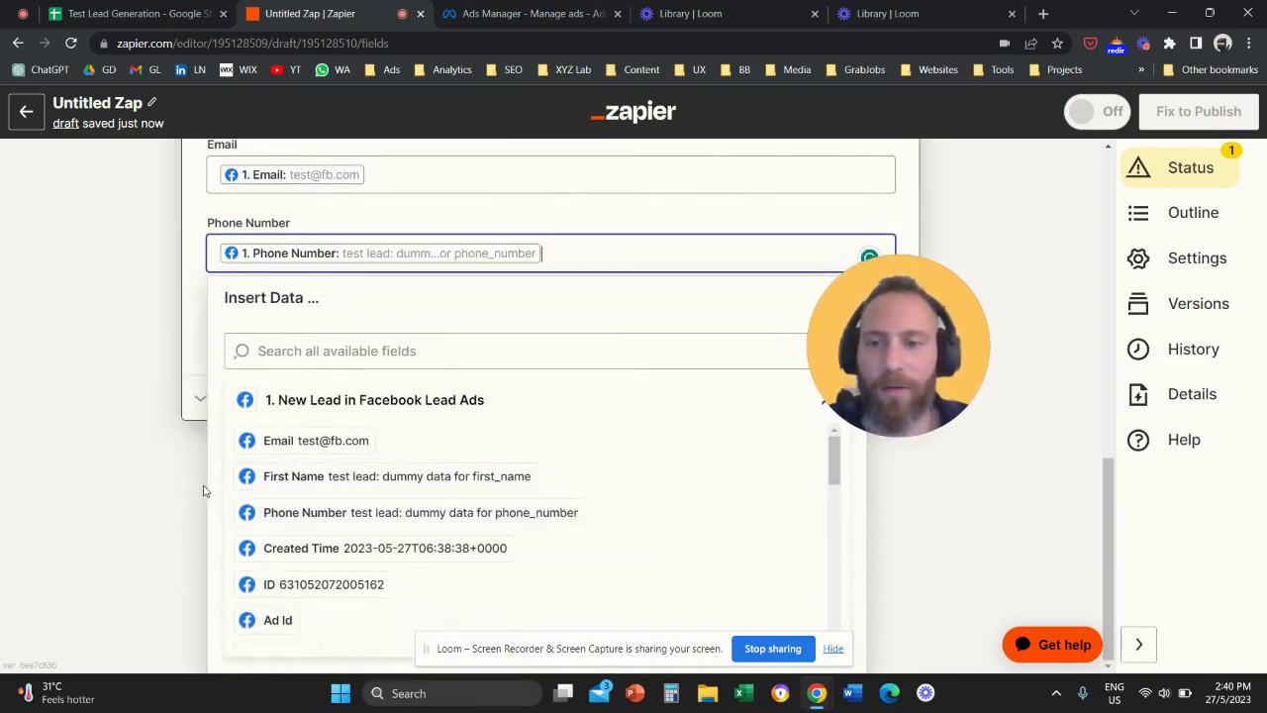
left_click(126, 352)
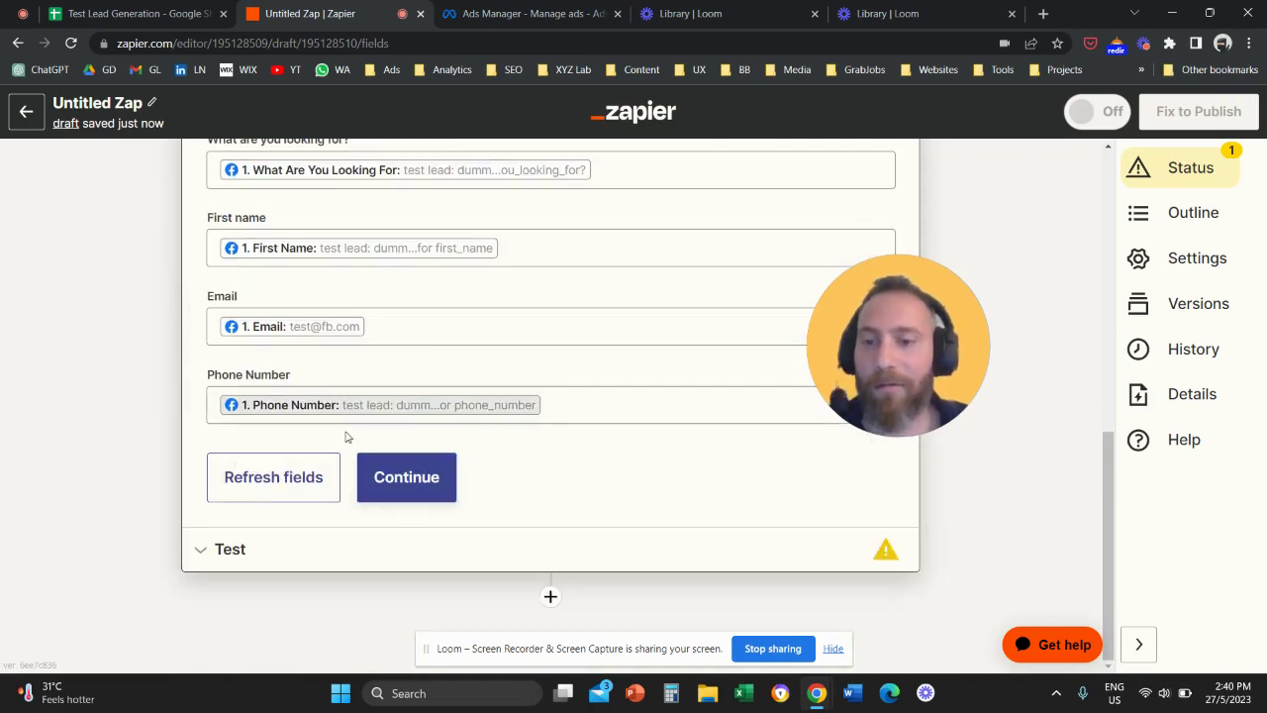
left_click(414, 483)
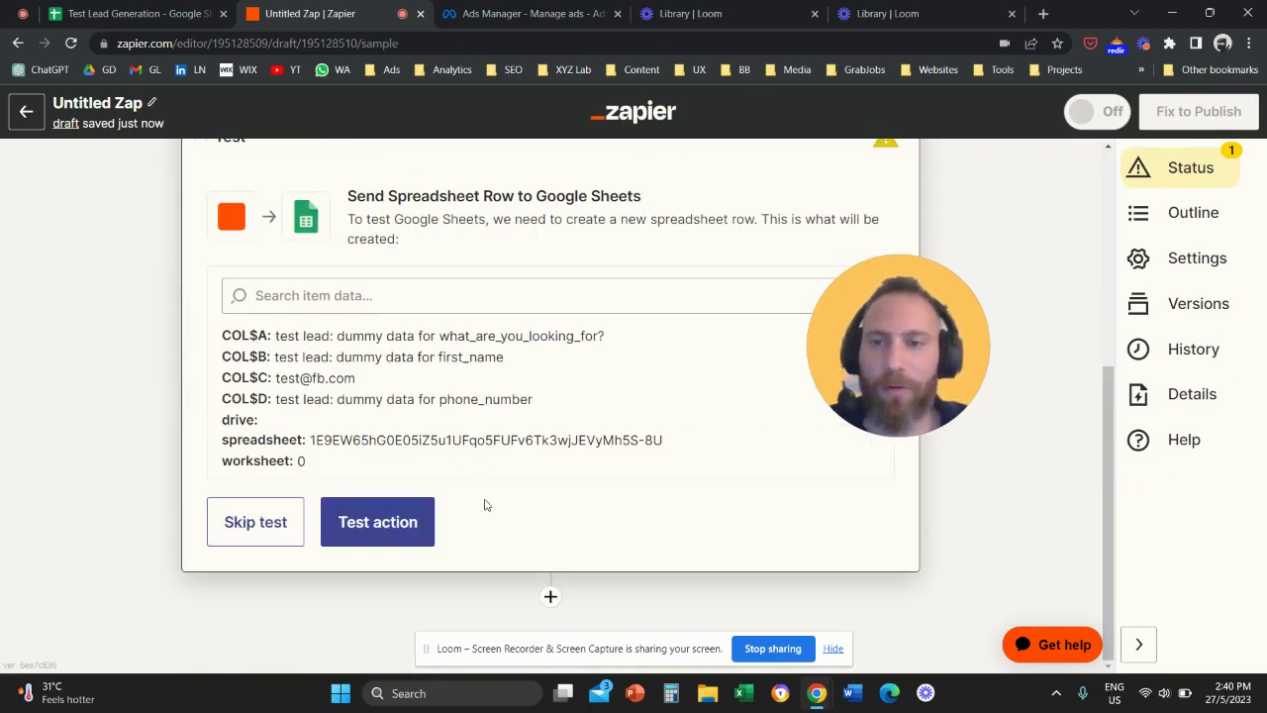
Send a test row of dummy lead data to Google Sheets as row 2
scroll(492, 502, "up", 1)
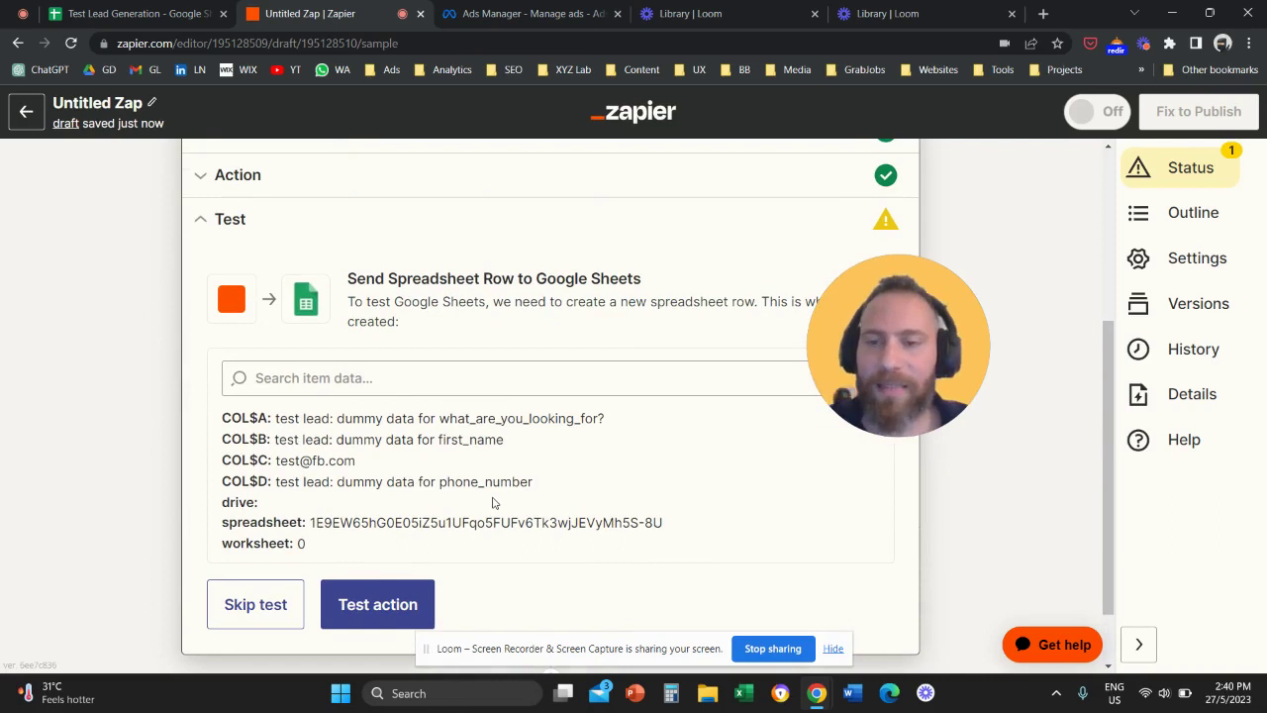
scroll(492, 502, "down", 1)
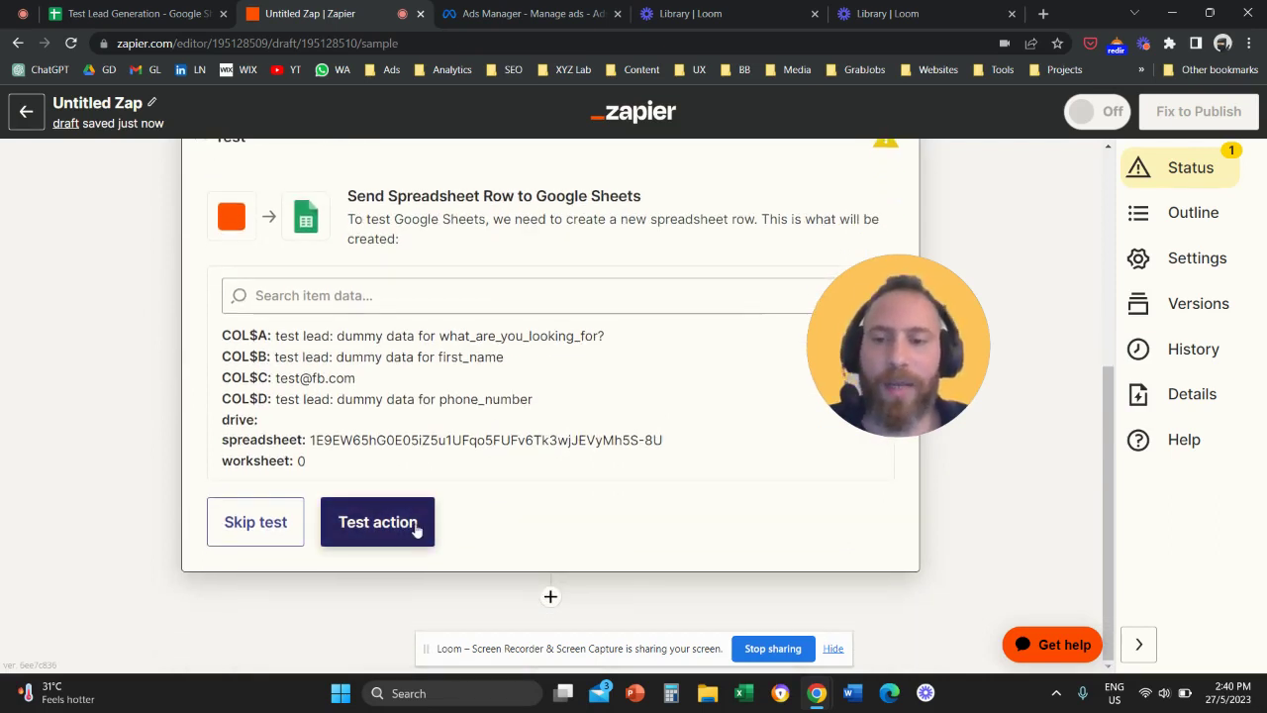
left_click(416, 530)
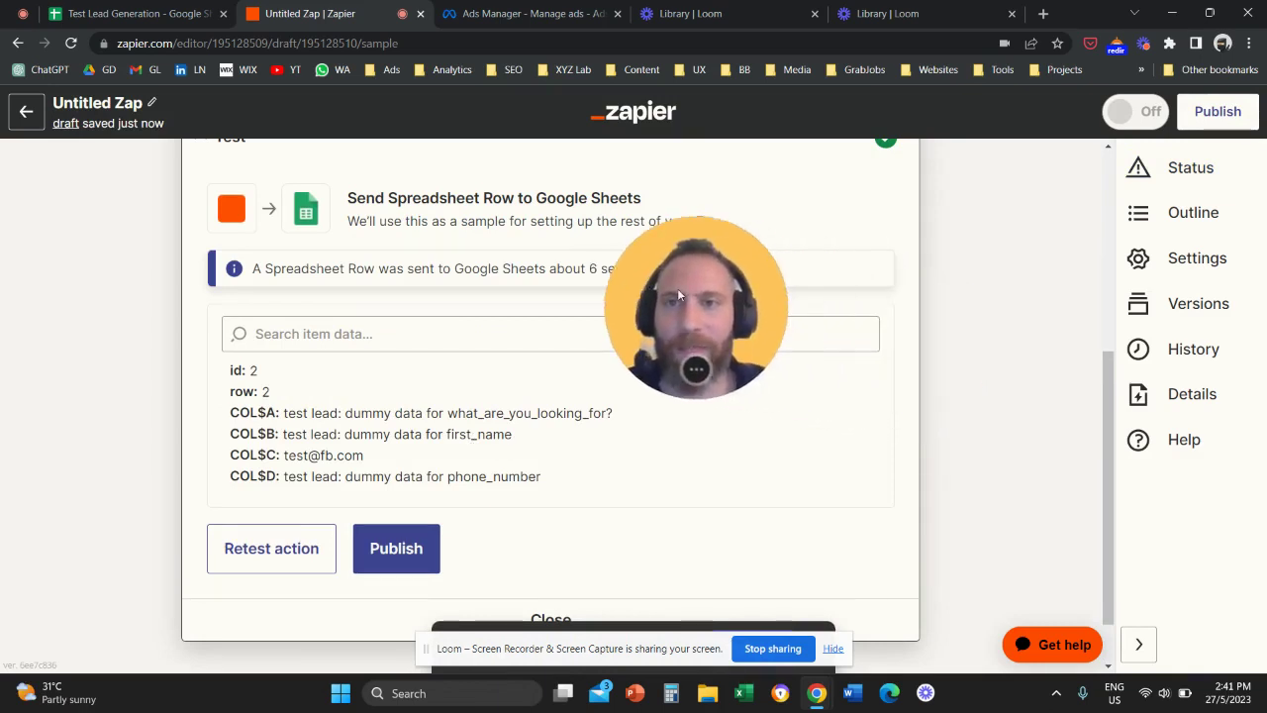
left_click(133, 13)
left_click(218, 287)
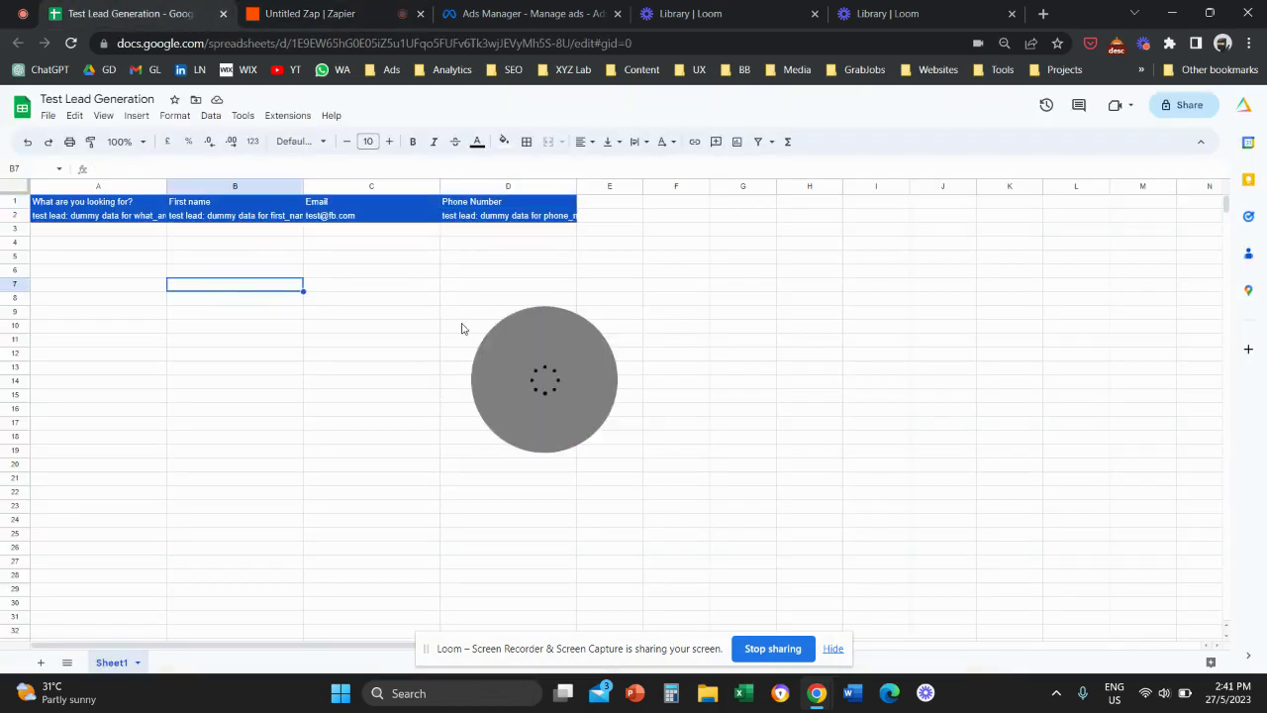
left_click_drag(103, 222, 248, 220)
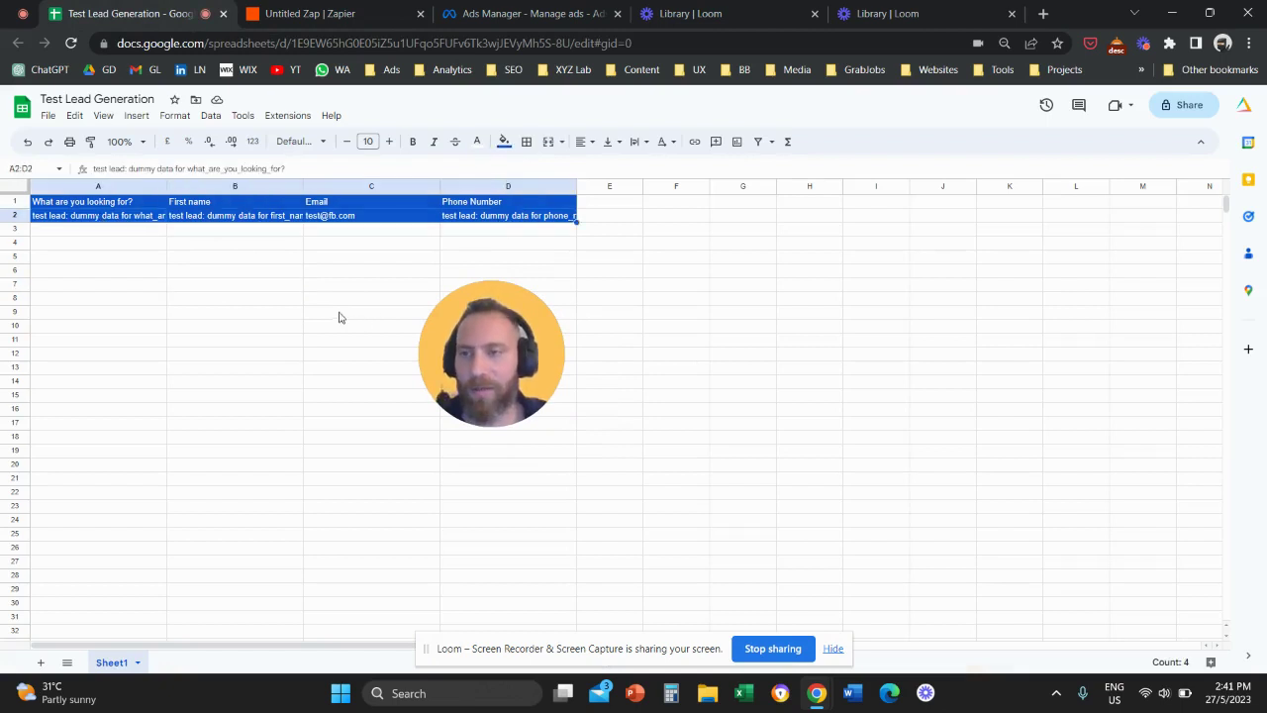
left_click(346, 12)
left_click_drag(641, 265, 828, 301)
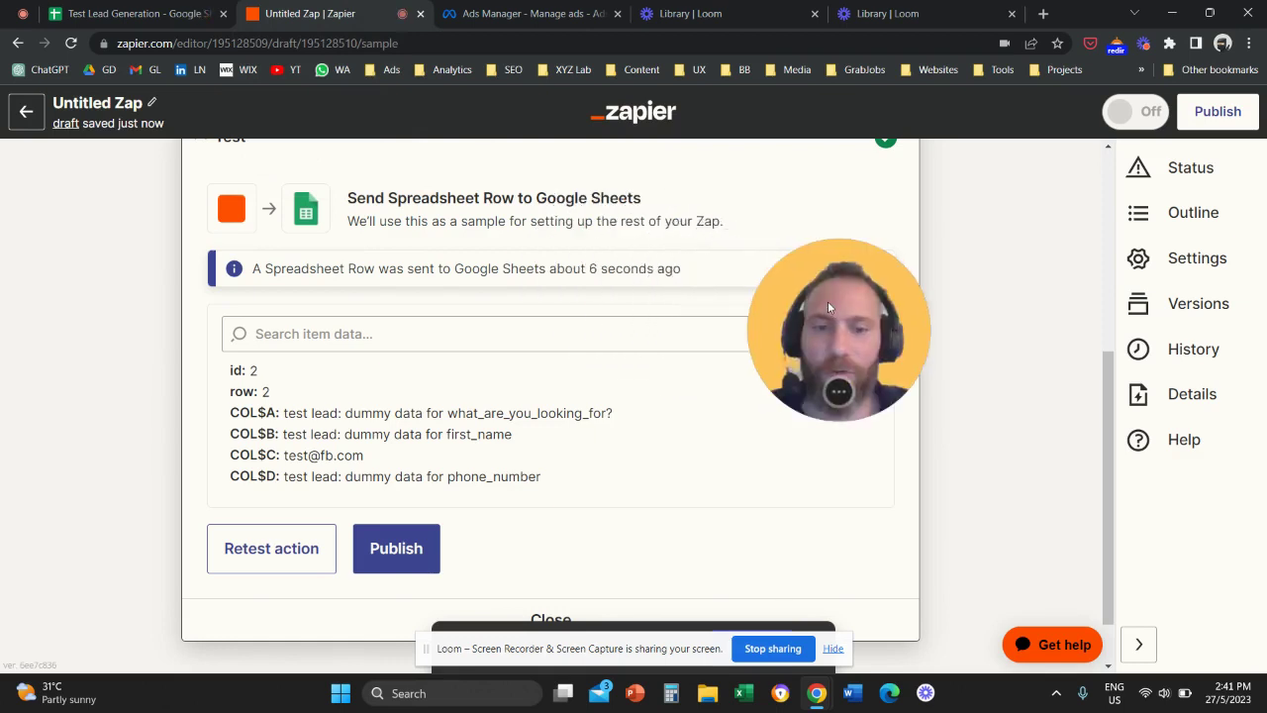
Publish the zap and go to My Zaps, where Untitled Zap shows as running
left_click(155, 104)
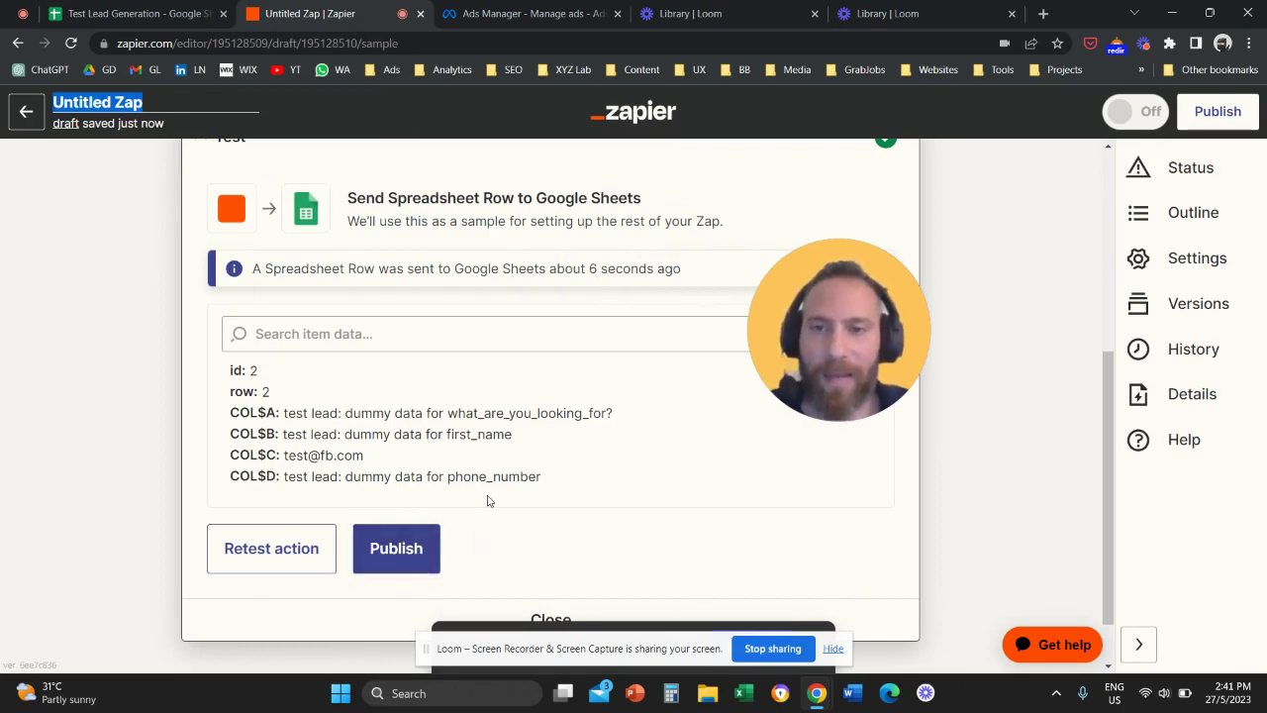
left_click(424, 550)
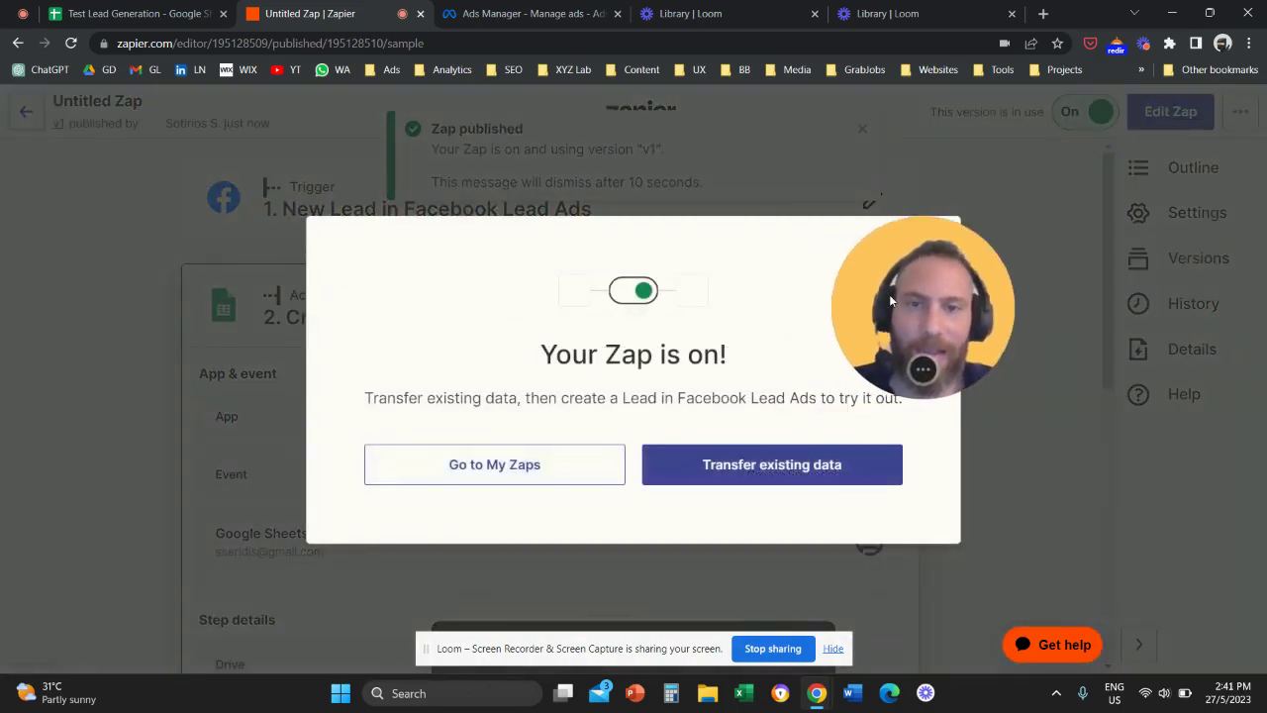
left_click(523, 462)
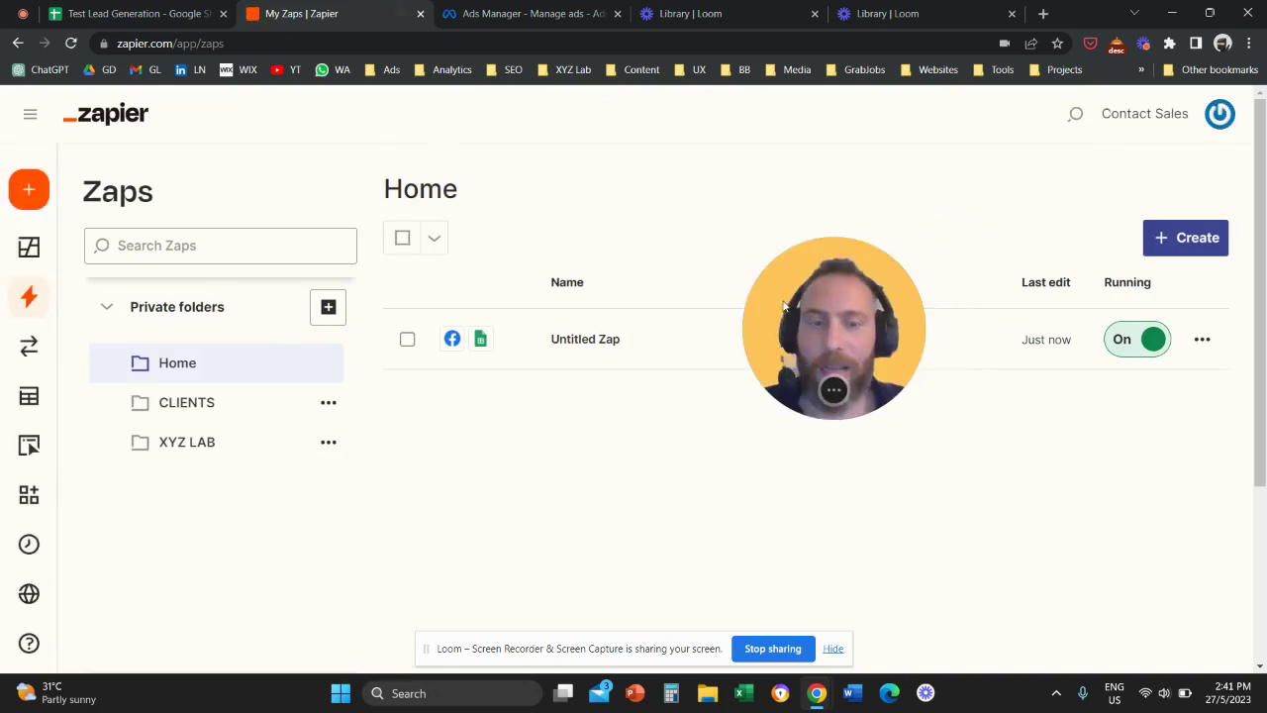
Switch to the Test Lead Generation sheet to view the test lead in row 2
left_click(176, 10)
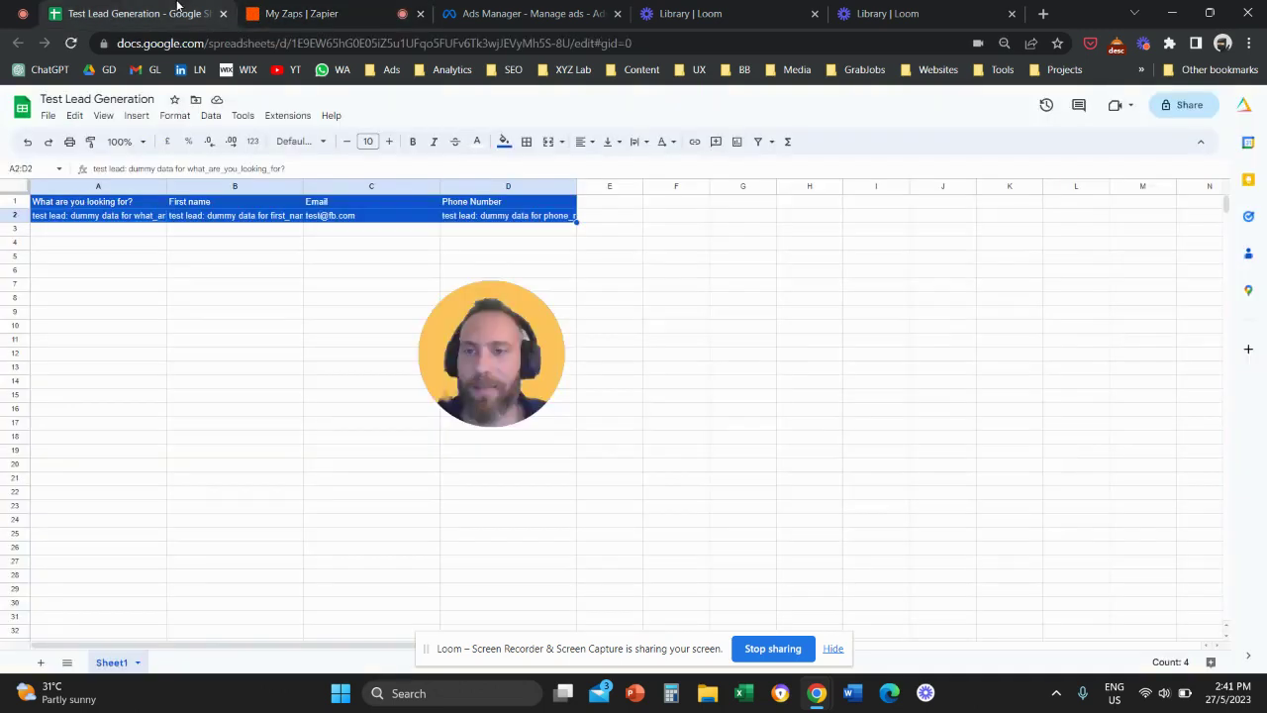
left_click_drag(649, 360, 569, 314)
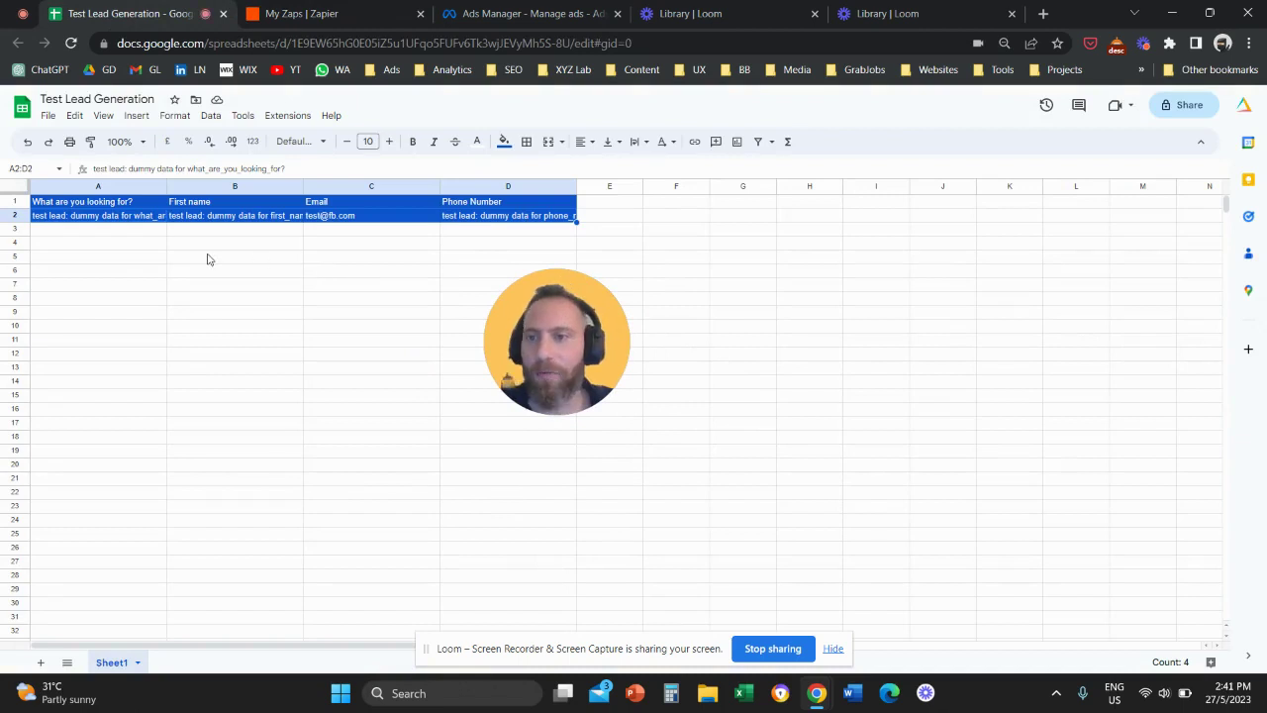